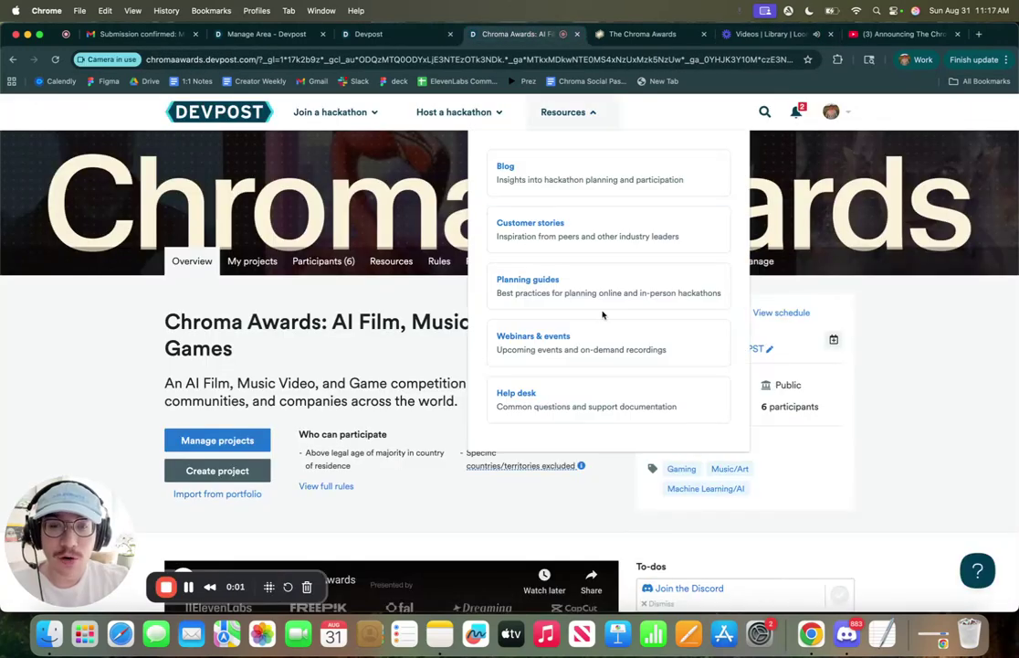
Step: Switch to the Chroma Awards website and open the Film division rules page
scroll(916, 454, "down", 2)
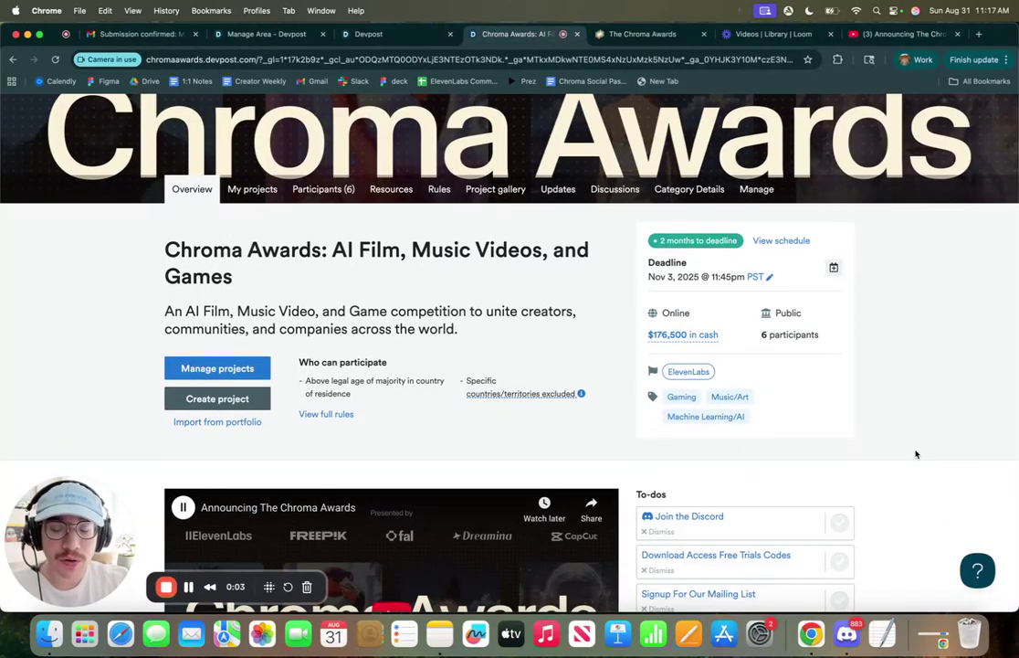
scroll(916, 454, "up", 2)
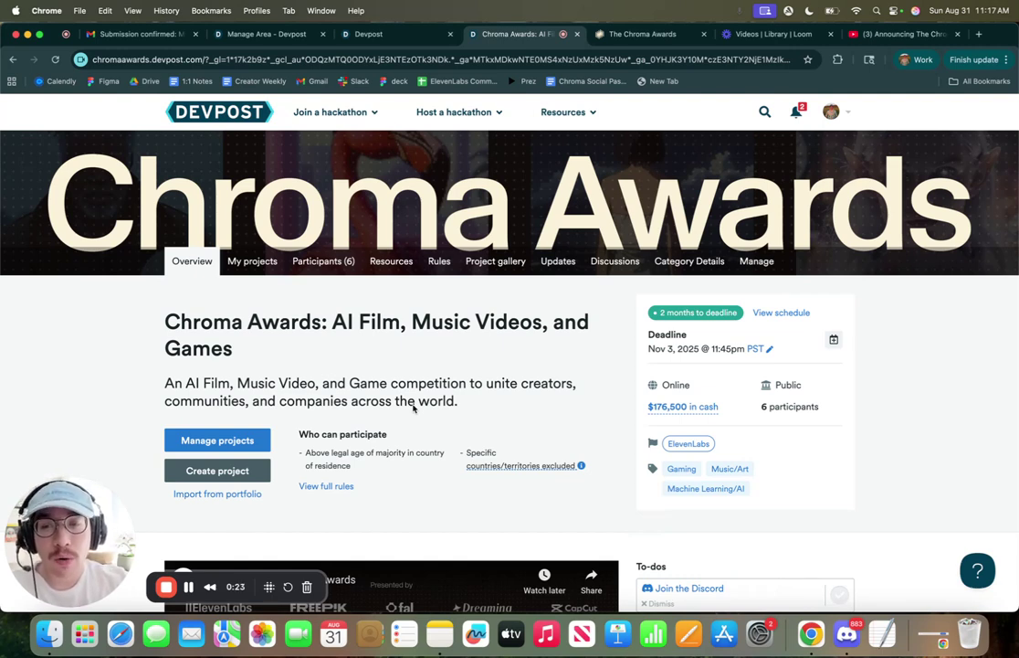
scroll(413, 408, "down", 1)
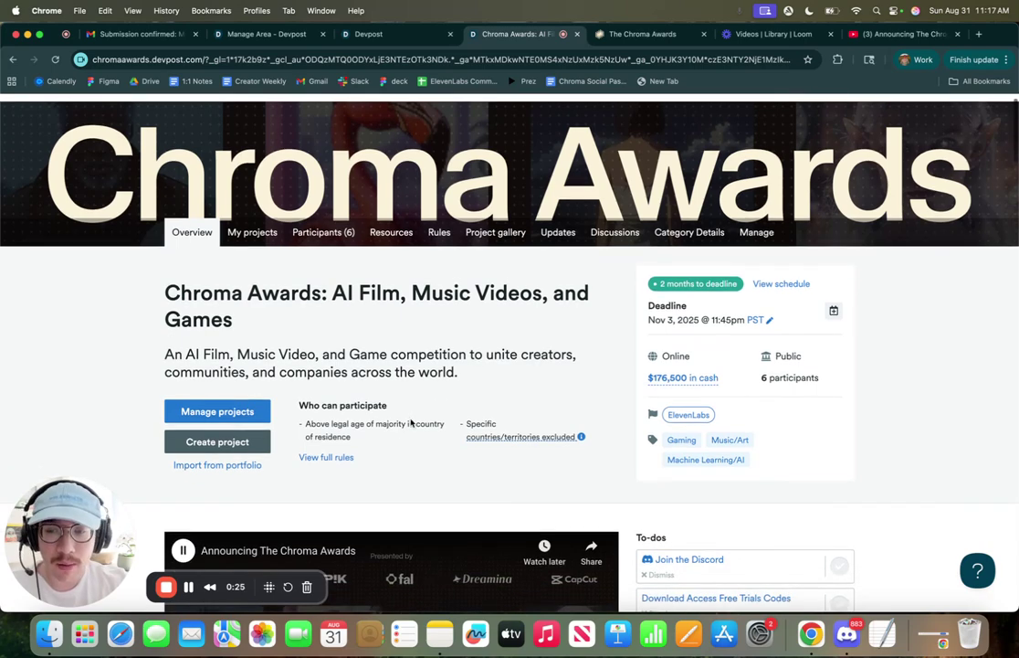
scroll(139, 326, "down", 3)
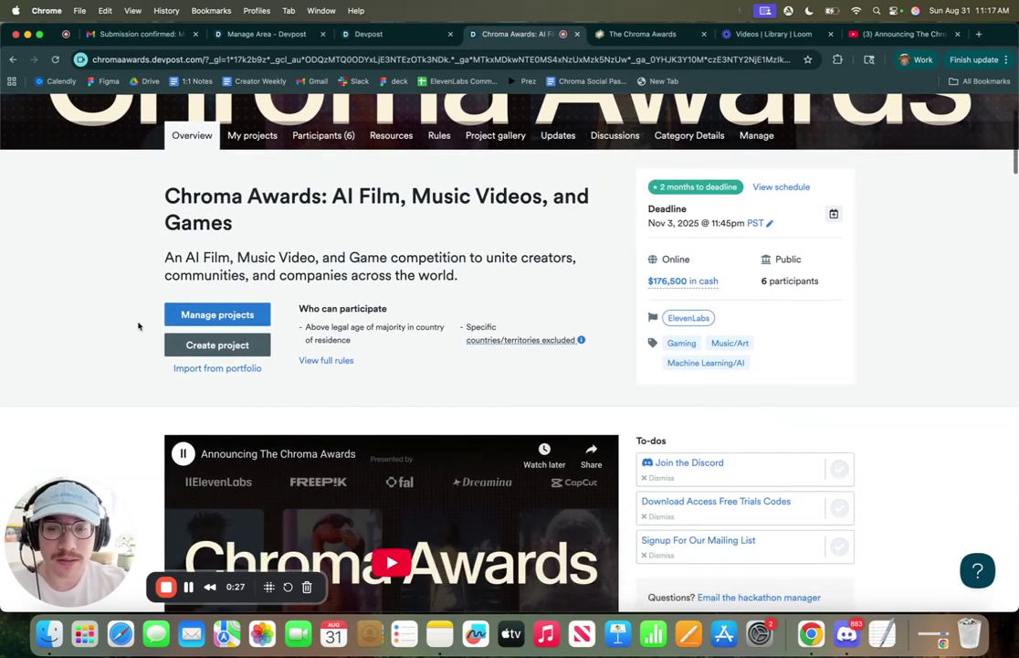
scroll(139, 326, "up", 3)
scroll(139, 326, "down", 10)
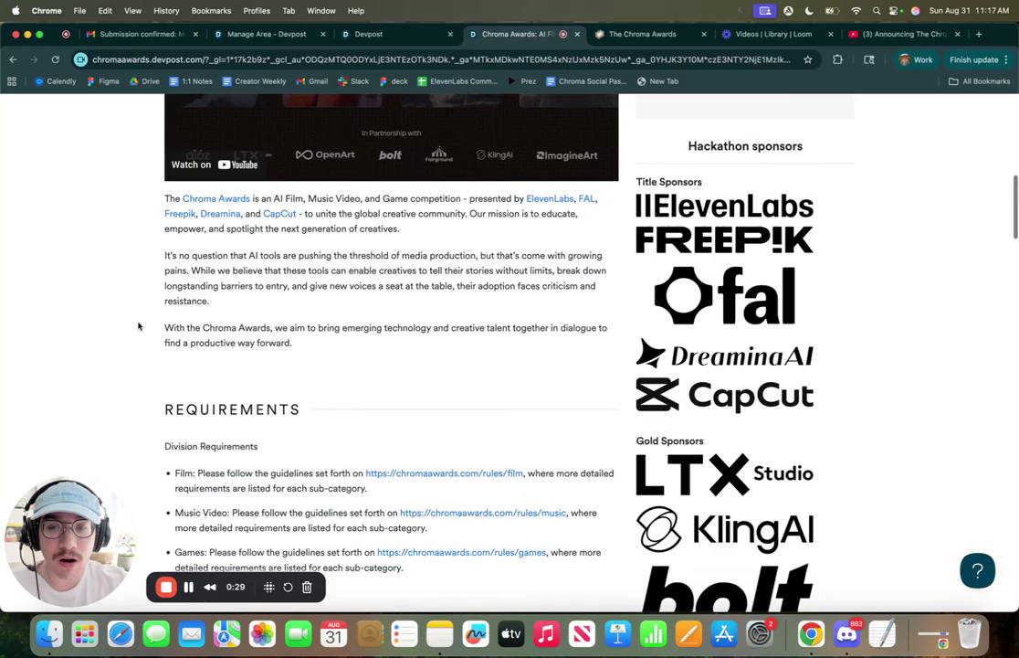
scroll(139, 326, "down", 8)
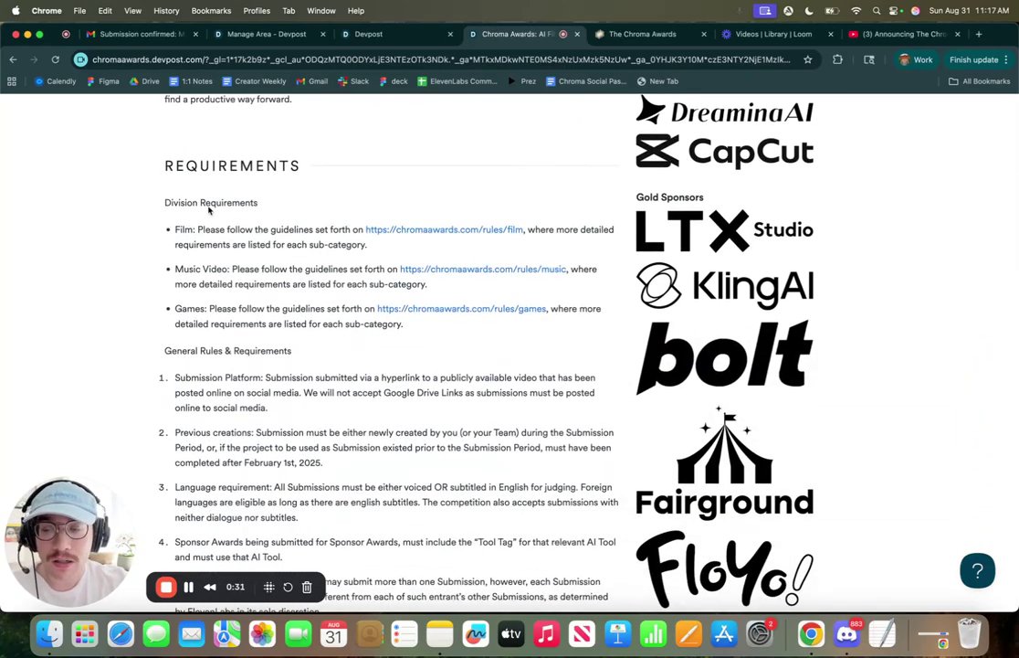
scroll(208, 210, "down", 20)
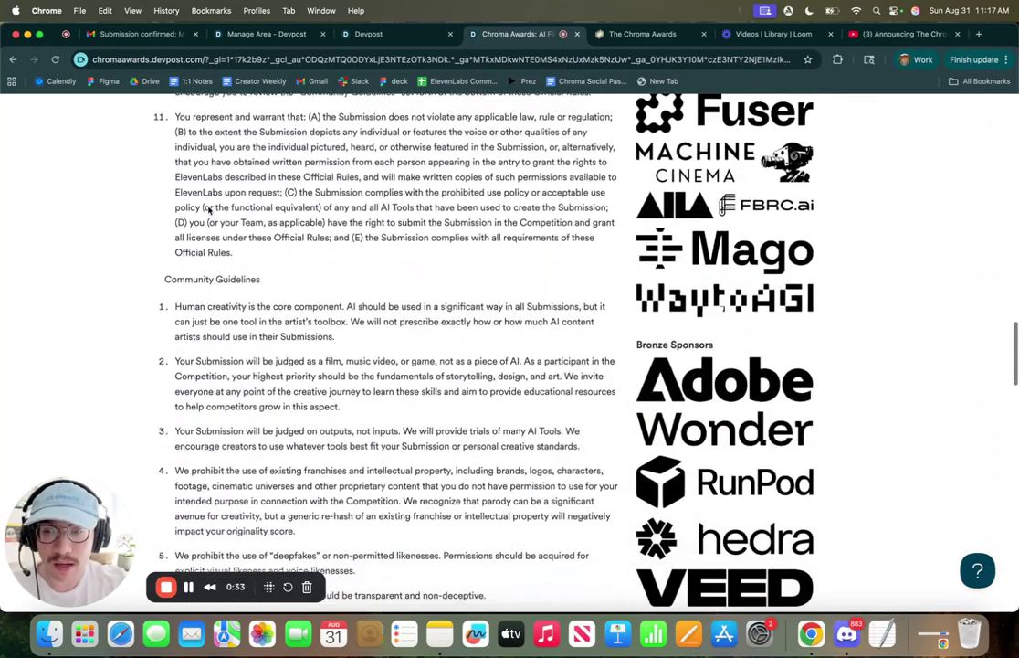
scroll(208, 210, "down", 20)
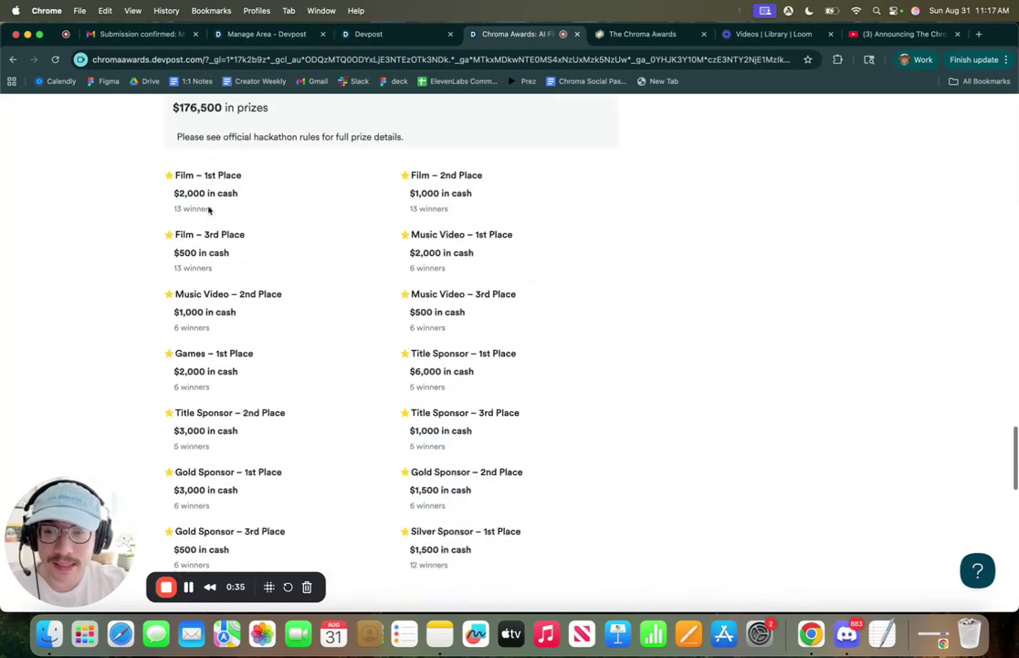
scroll(208, 210, "down", 8)
scroll(209, 209, "up", 20)
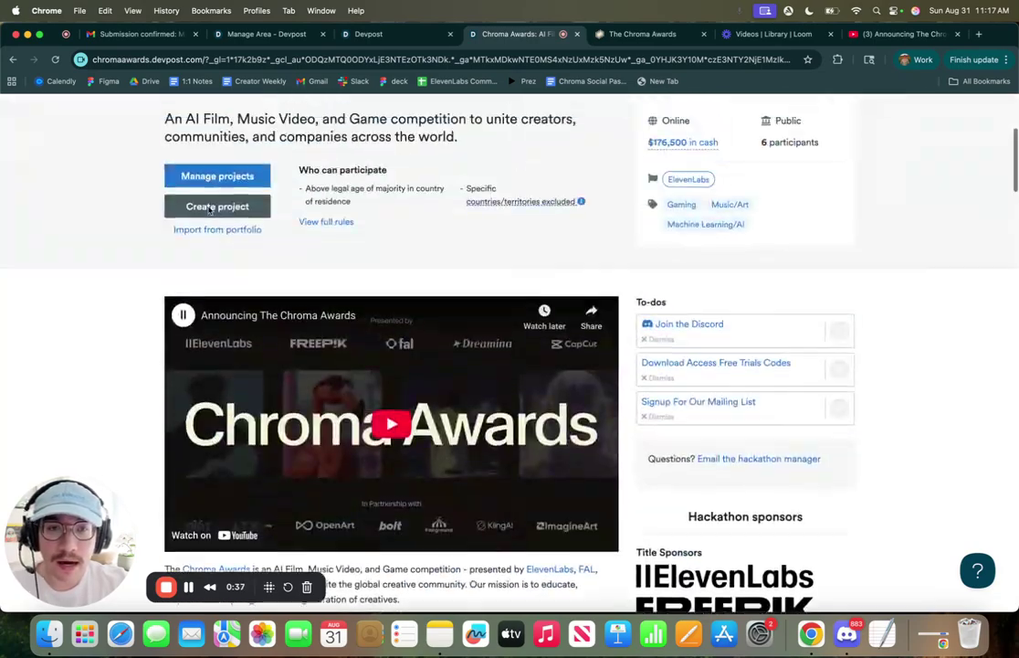
scroll(209, 209, "up", 5)
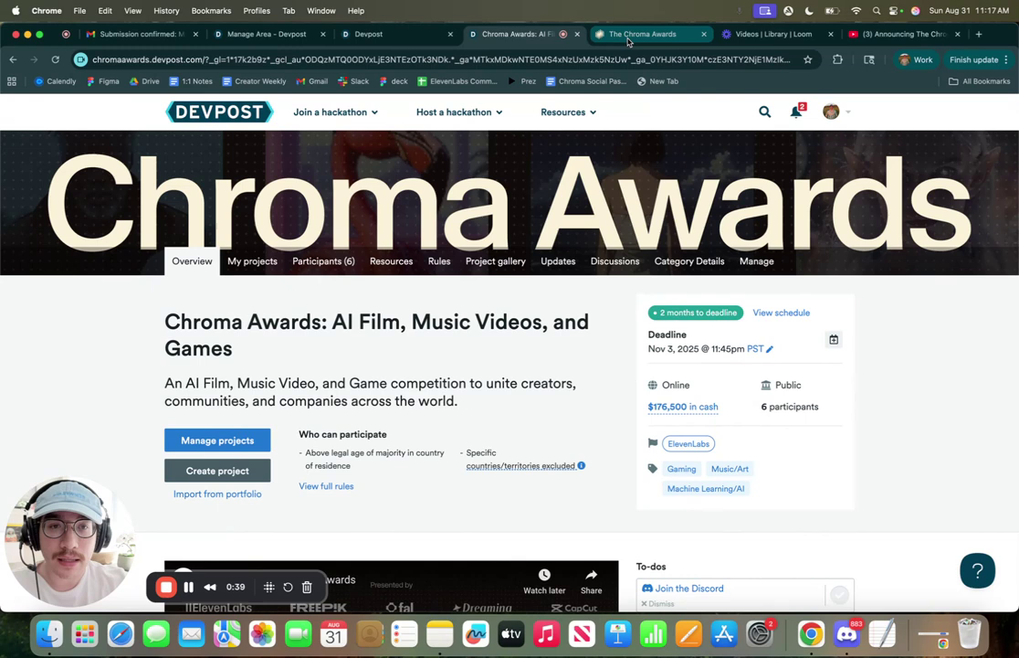
left_click(629, 35)
left_click(505, 111)
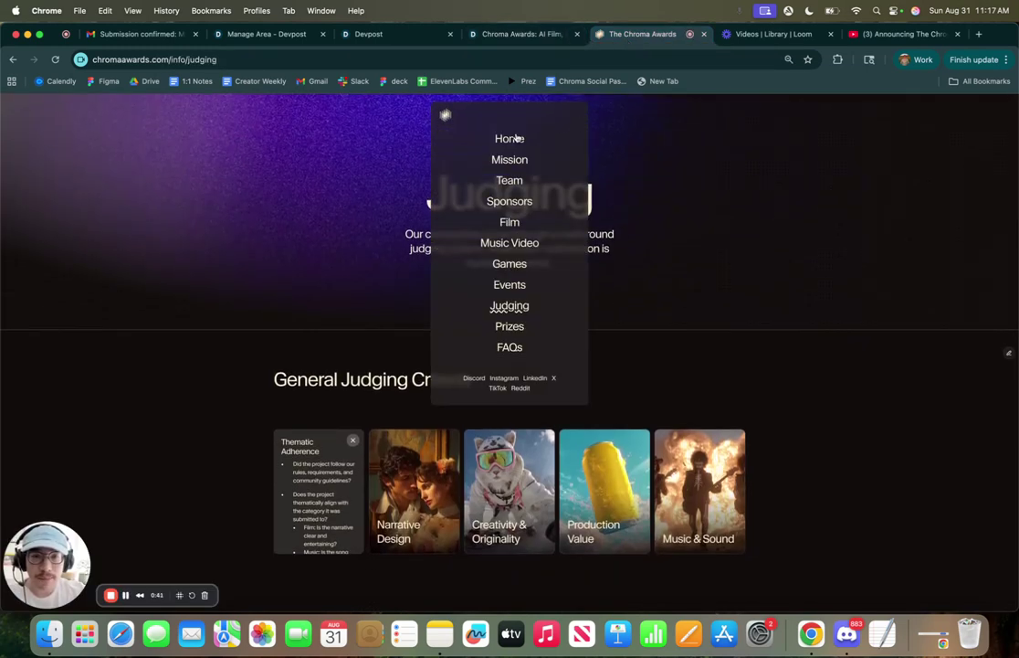
left_click(510, 139)
mouse_move(548, 178)
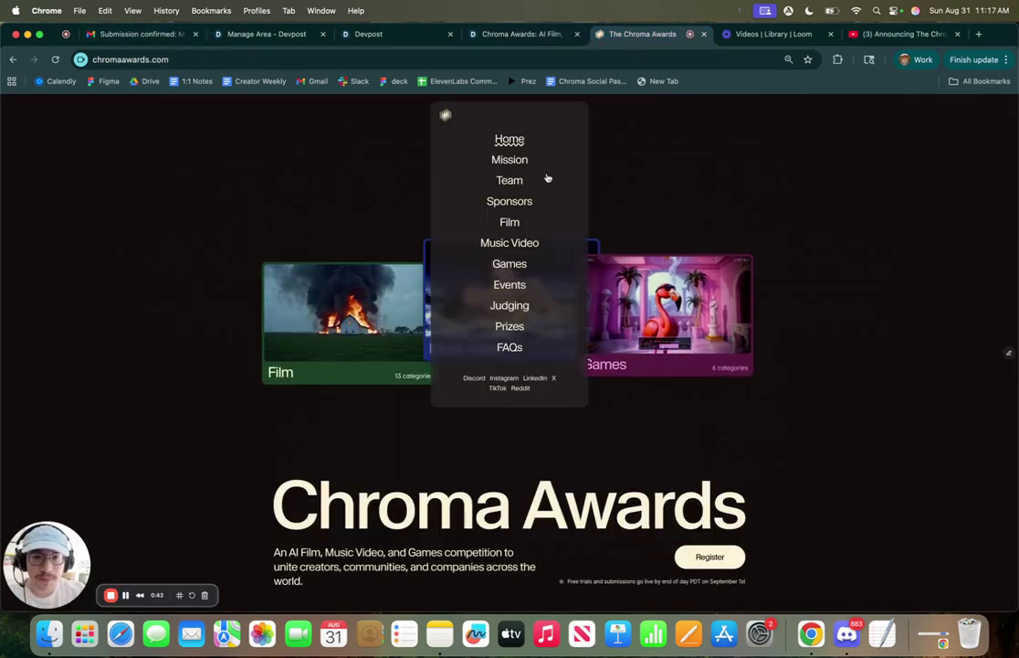
left_click(509, 224)
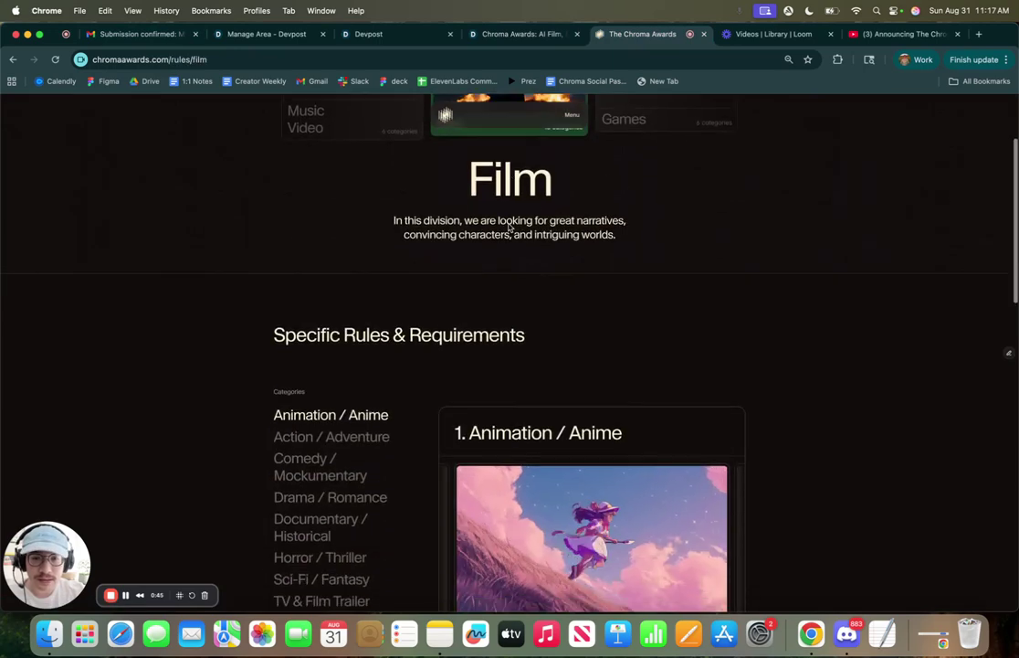
Step: Review the Micro-Dramas, Comedy / Mockumentary, Marketing / Advertisement and Animation / Anime category rules
scroll(409, 359, "down", 3)
scroll(409, 359, "up", 2)
scroll(408, 362, "down", 2)
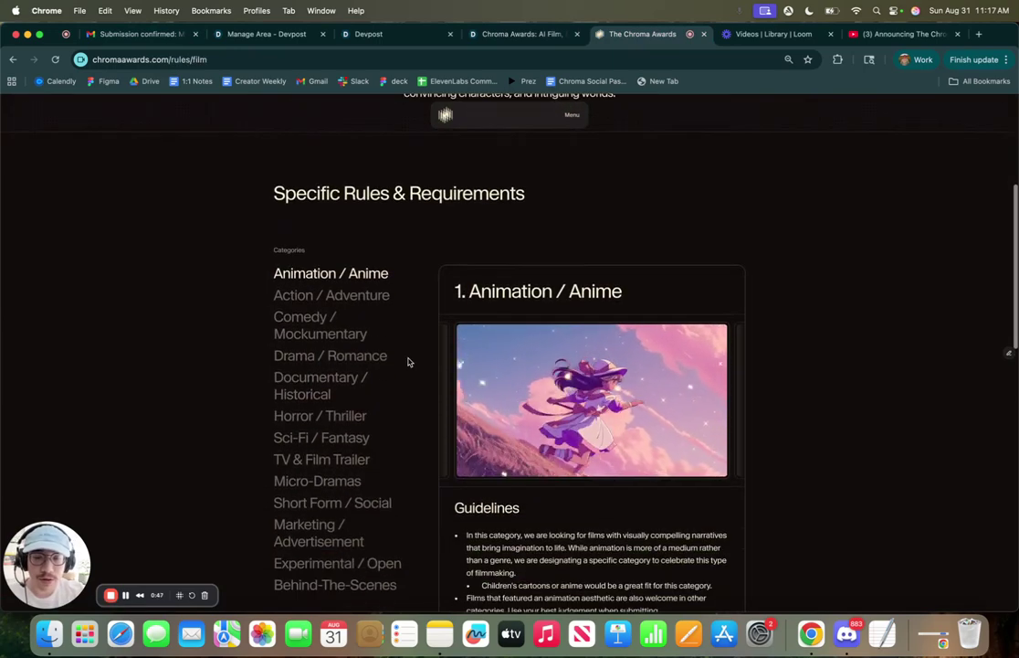
scroll(408, 361, "down", 2)
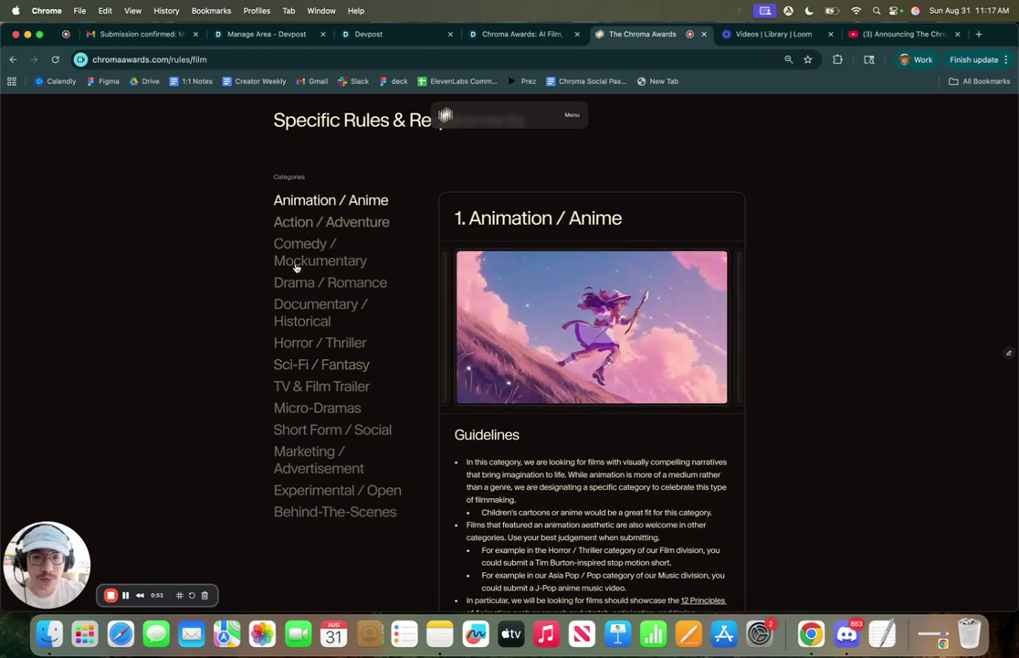
left_click(293, 408)
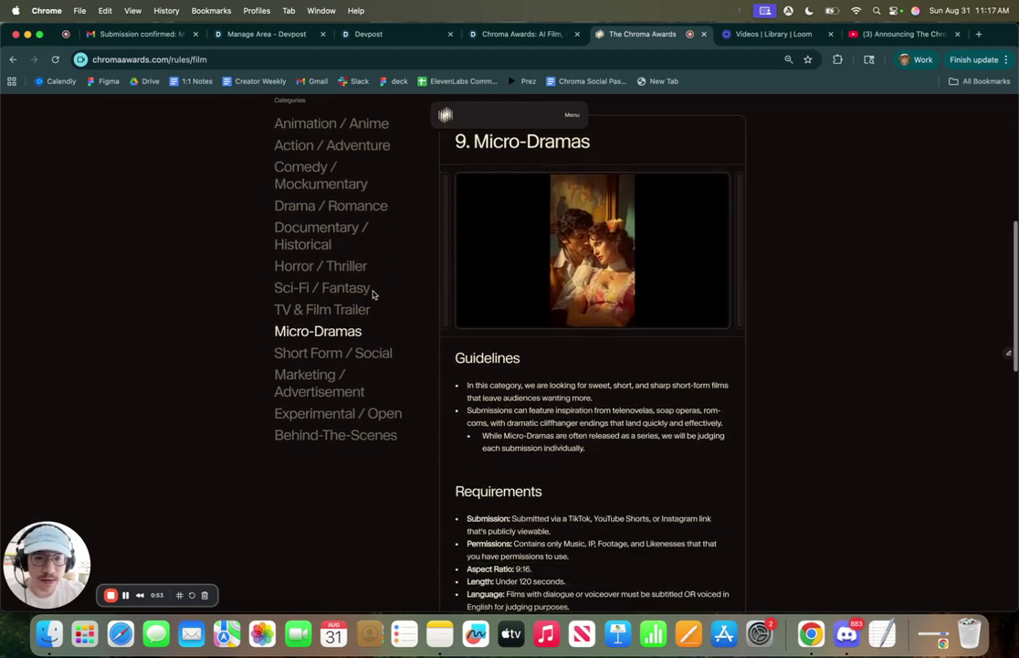
scroll(373, 294, "up", 2)
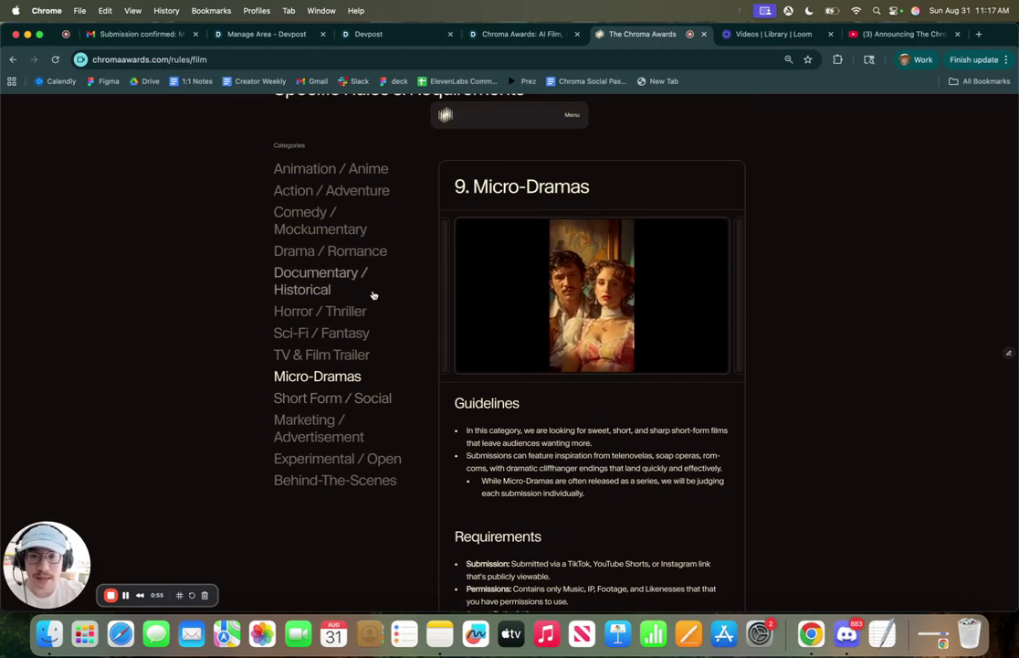
scroll(373, 294, "down", 2)
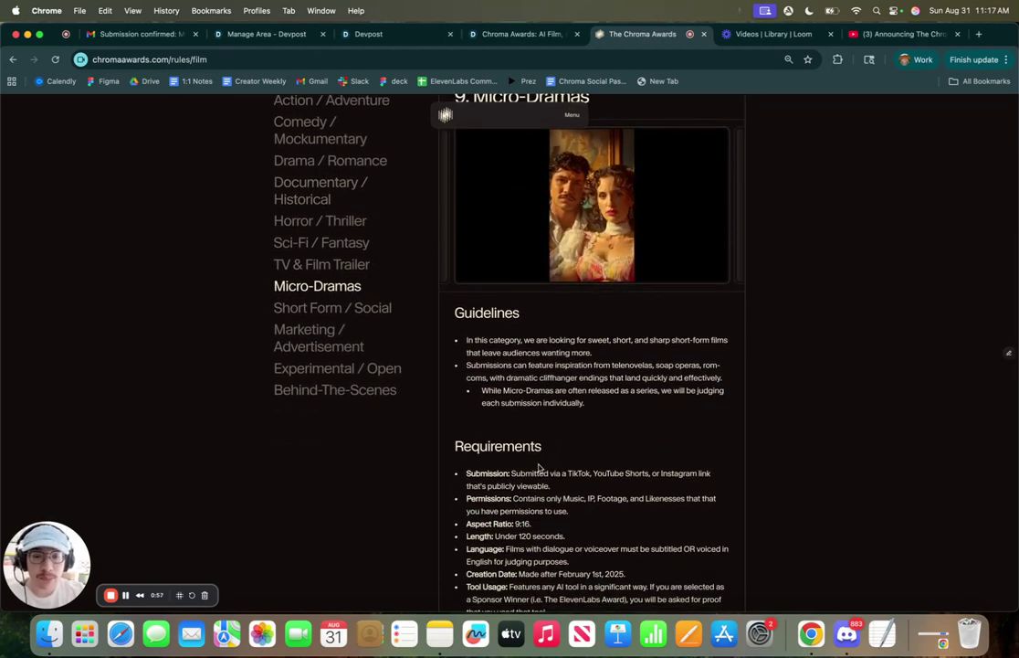
scroll(664, 442, "down", 1)
scroll(563, 317, "up", 4)
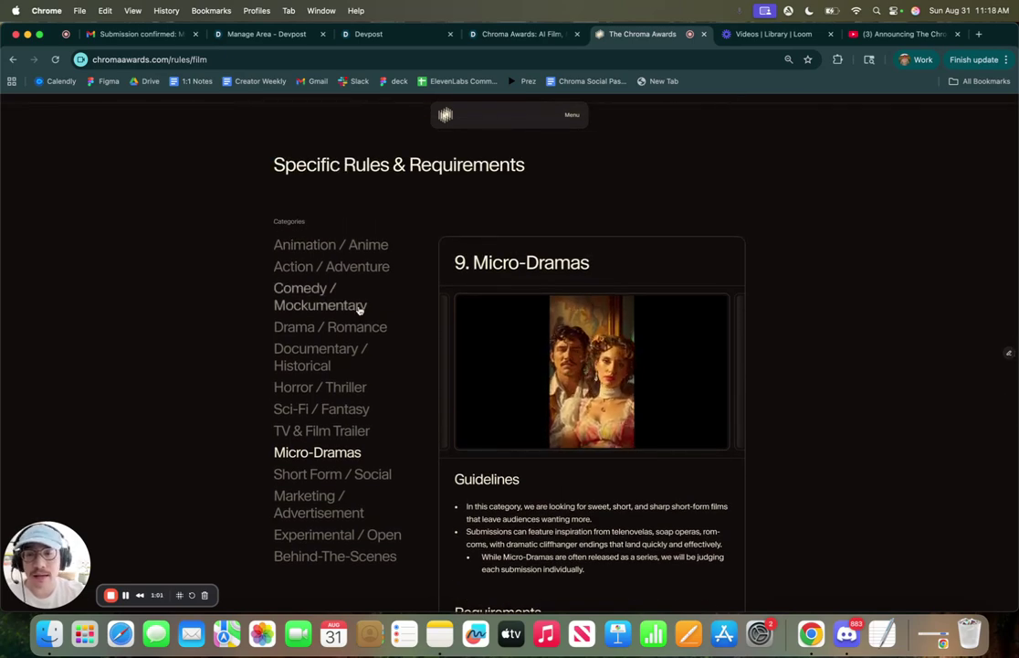
left_click(359, 310)
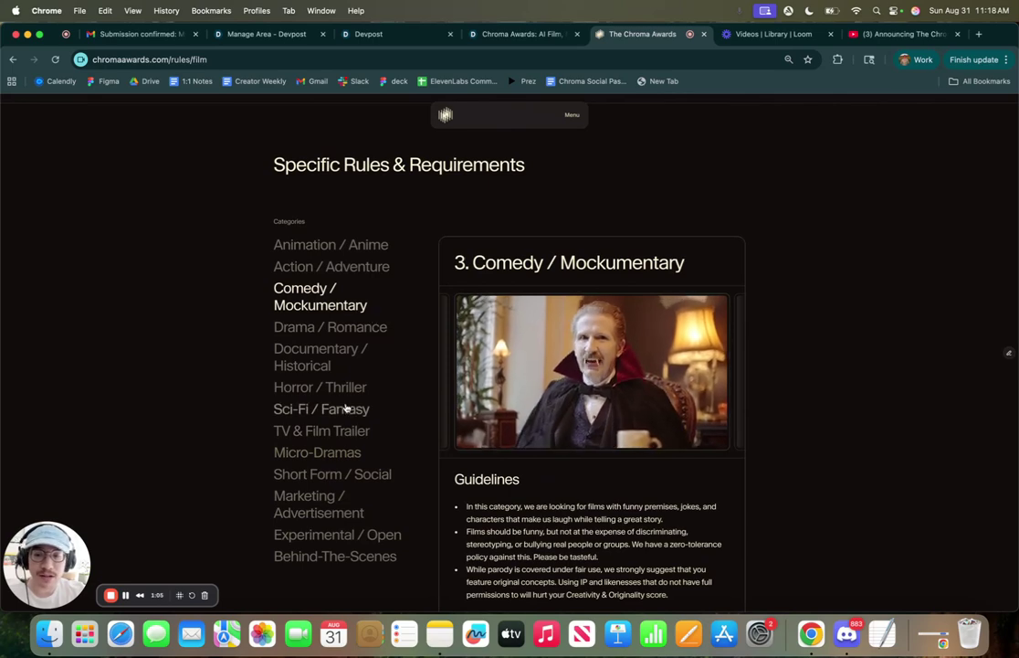
scroll(347, 407, "down", 2)
left_click(334, 445)
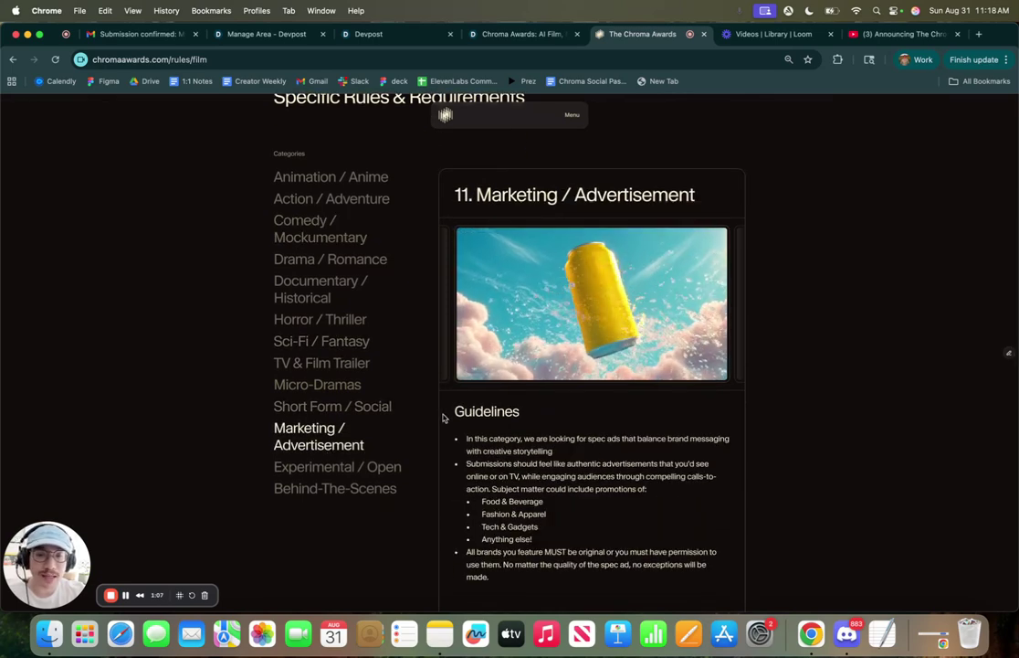
scroll(442, 417, "up", 3)
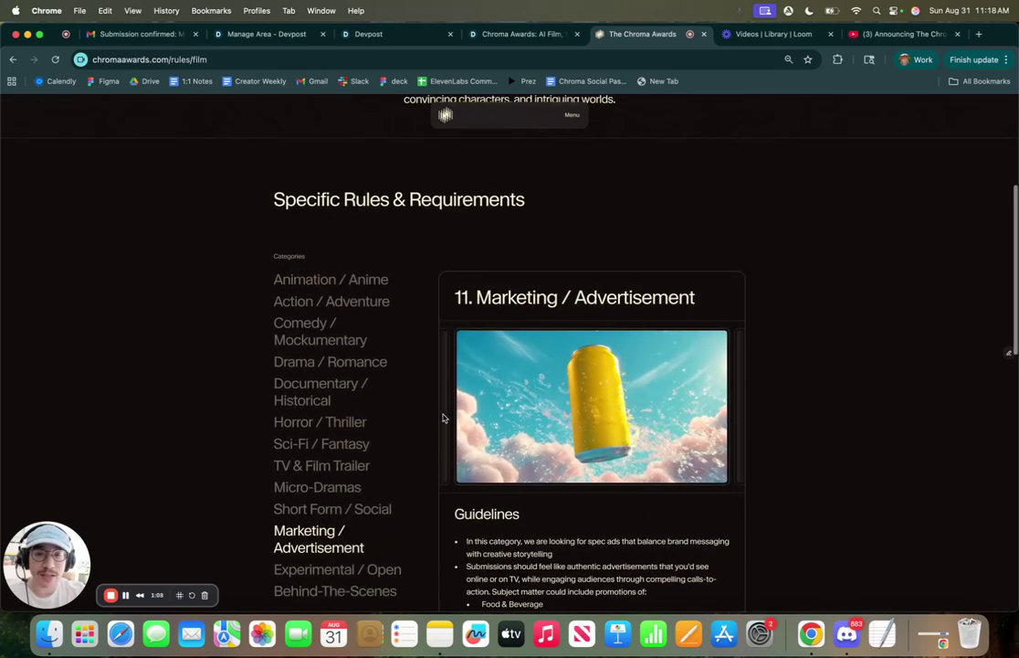
left_click(336, 279)
Step: Open the Games division rules, then the Music Video division rules page
left_click(571, 115)
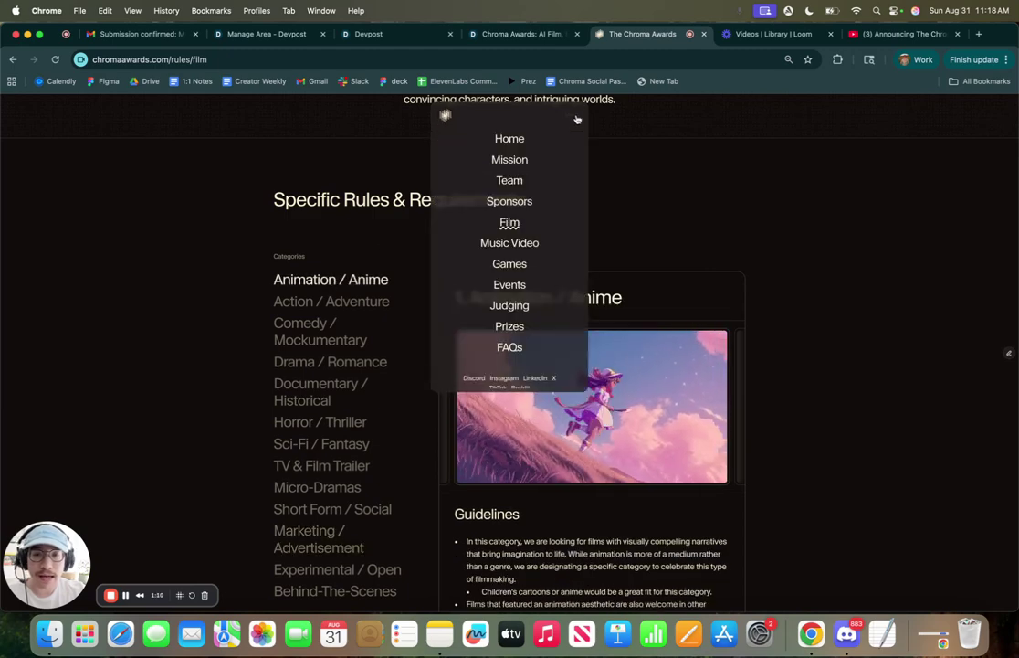
left_click(509, 264)
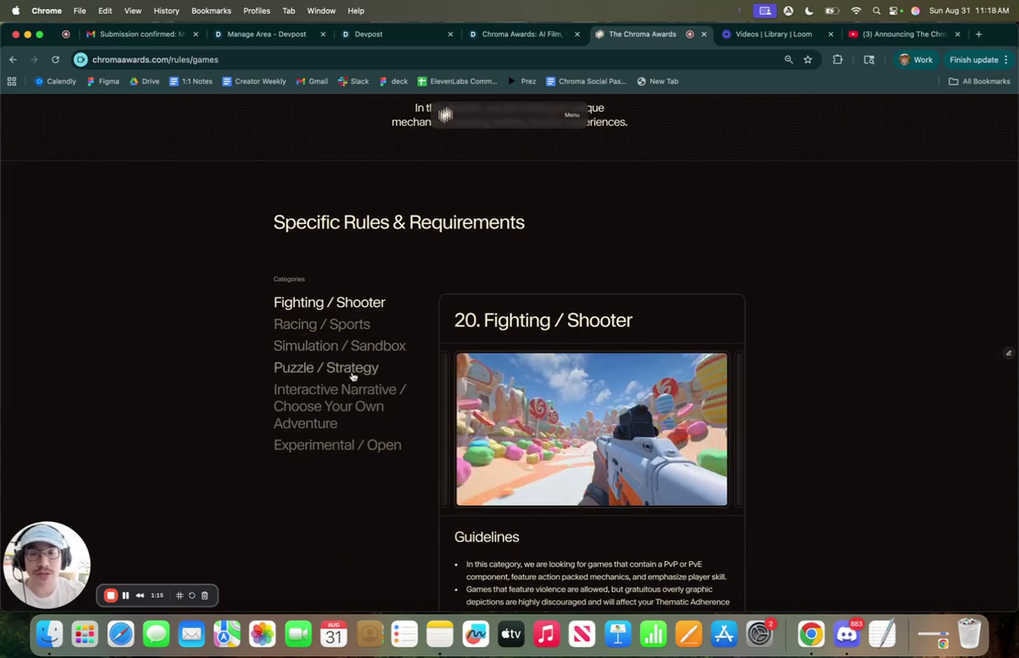
scroll(352, 373, "up", 1)
scroll(491, 353, "up", 3)
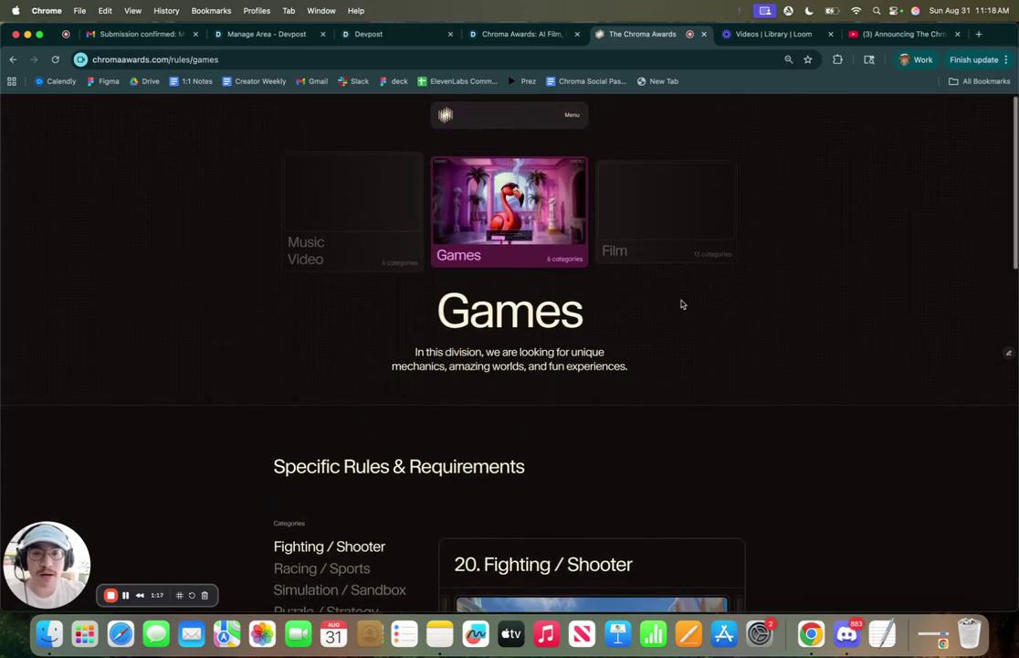
left_click(386, 241)
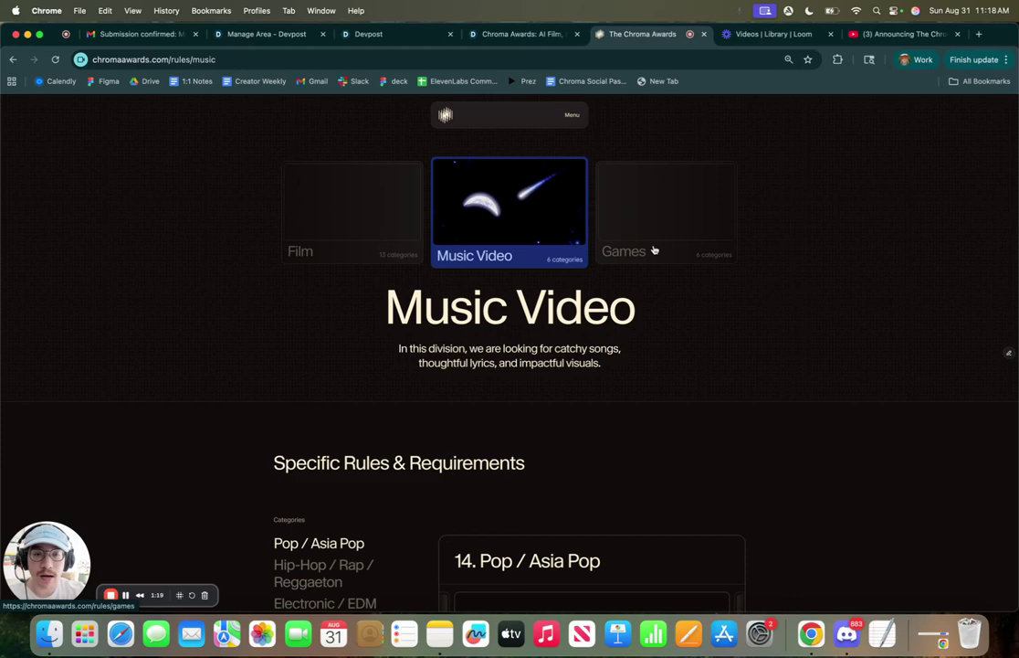
Step: Go through the Devpost tabs to the Chroma Awards hackathon overview and scroll down it
left_click(283, 36)
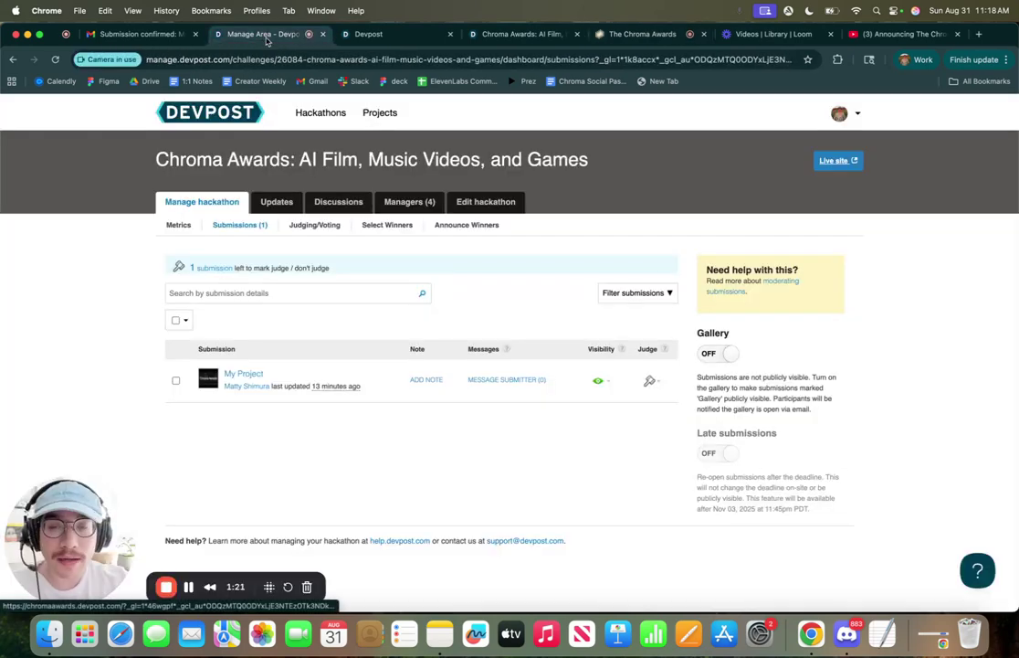
left_click(366, 33)
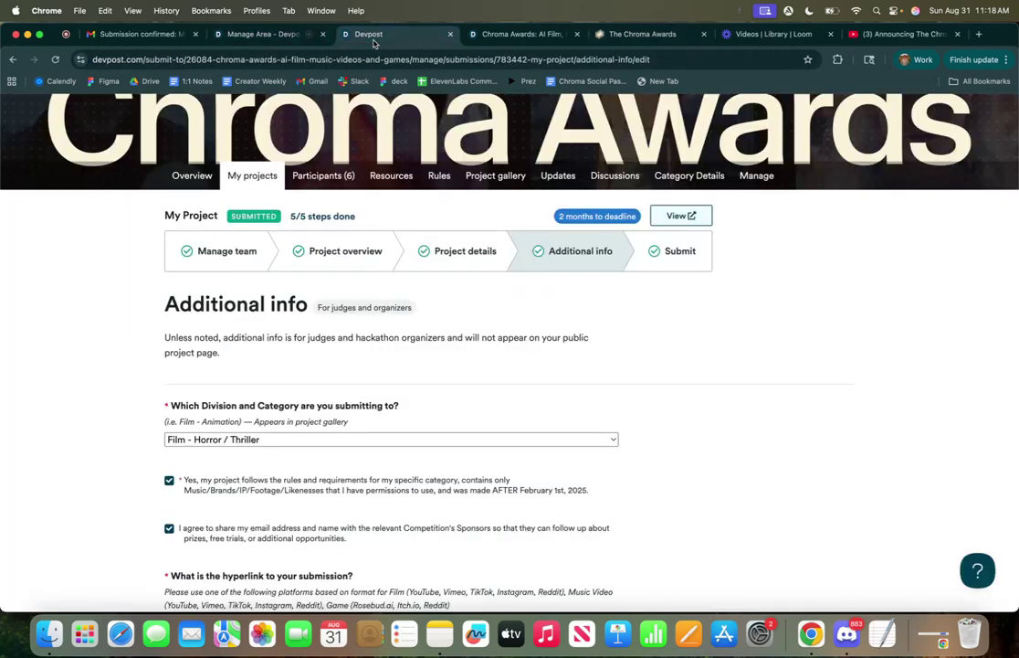
left_click(472, 33)
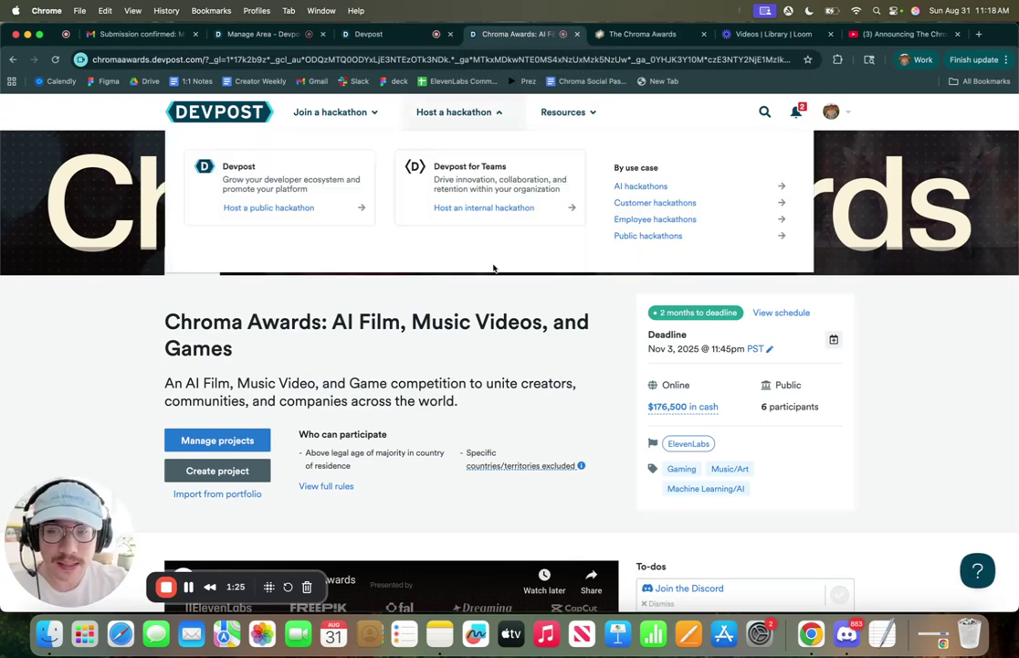
scroll(548, 273, "down", 2)
scroll(599, 289, "down", 3)
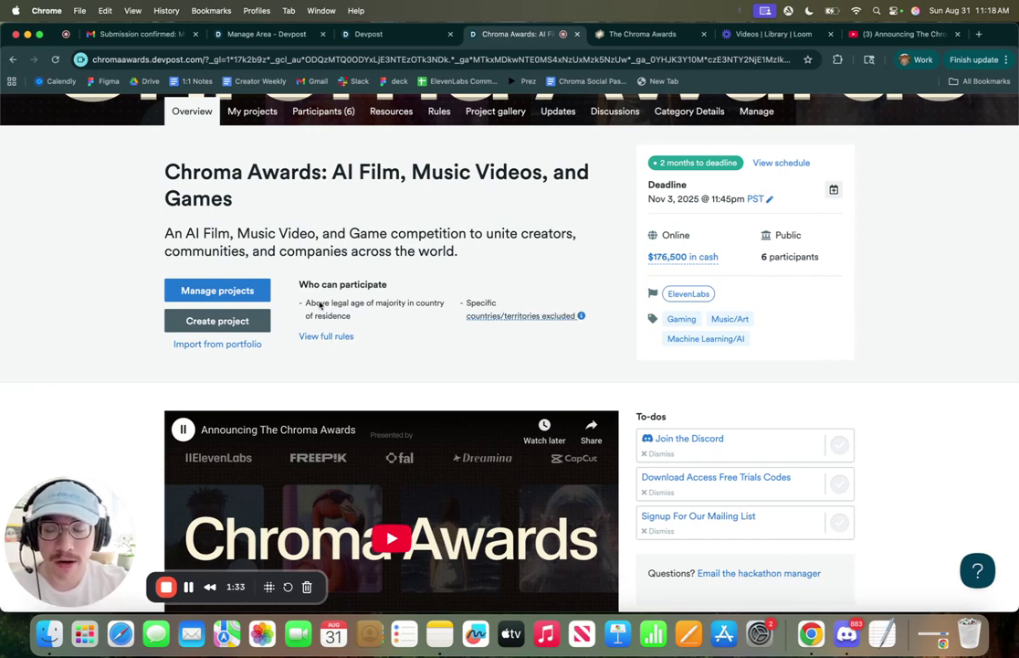
mouse_move(496, 321)
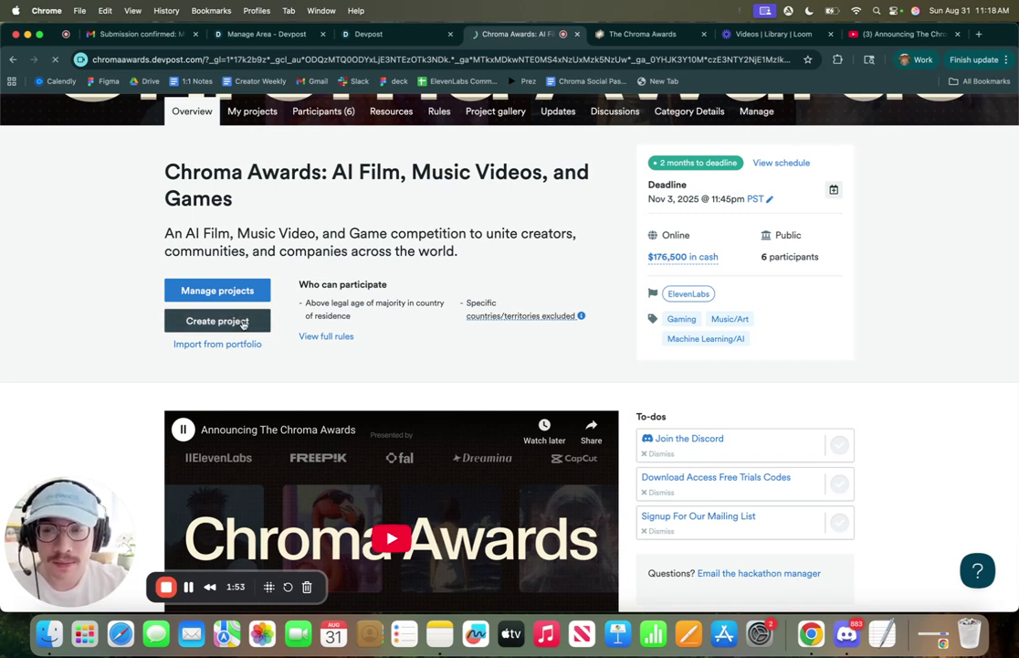
Step: Save the team step and autofill the project name as My Project
scroll(243, 323, "down", 3)
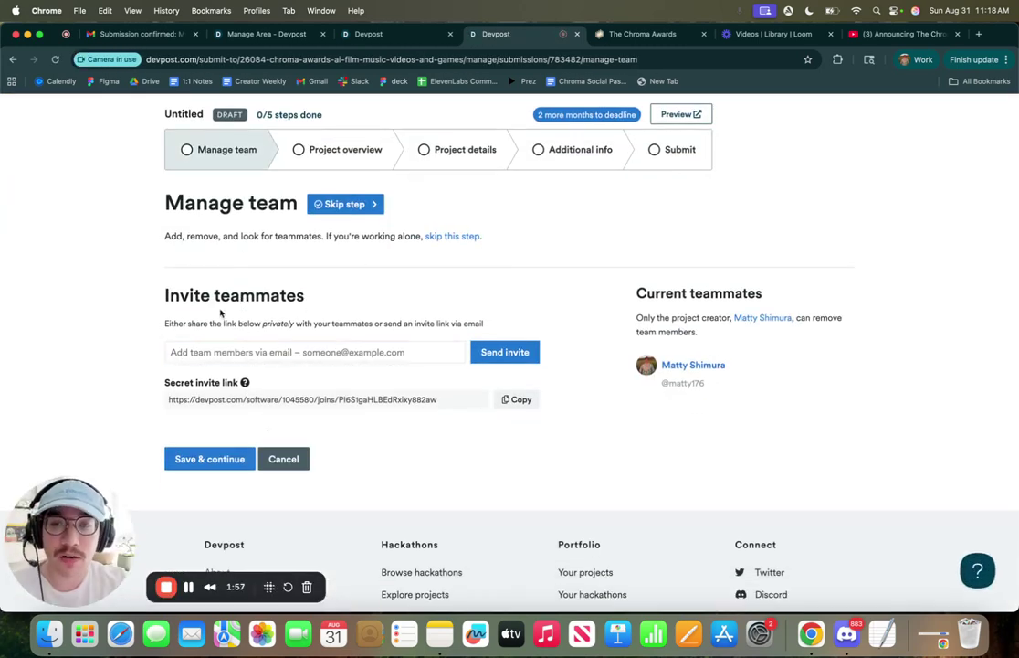
left_click(198, 459)
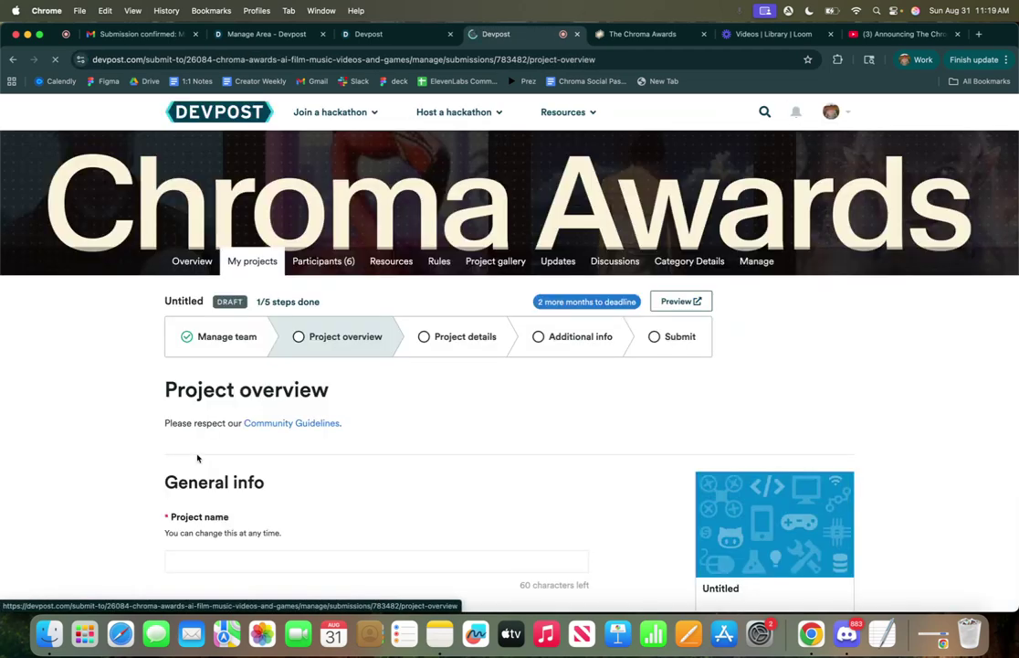
scroll(195, 454, "down", 3)
left_click(238, 401)
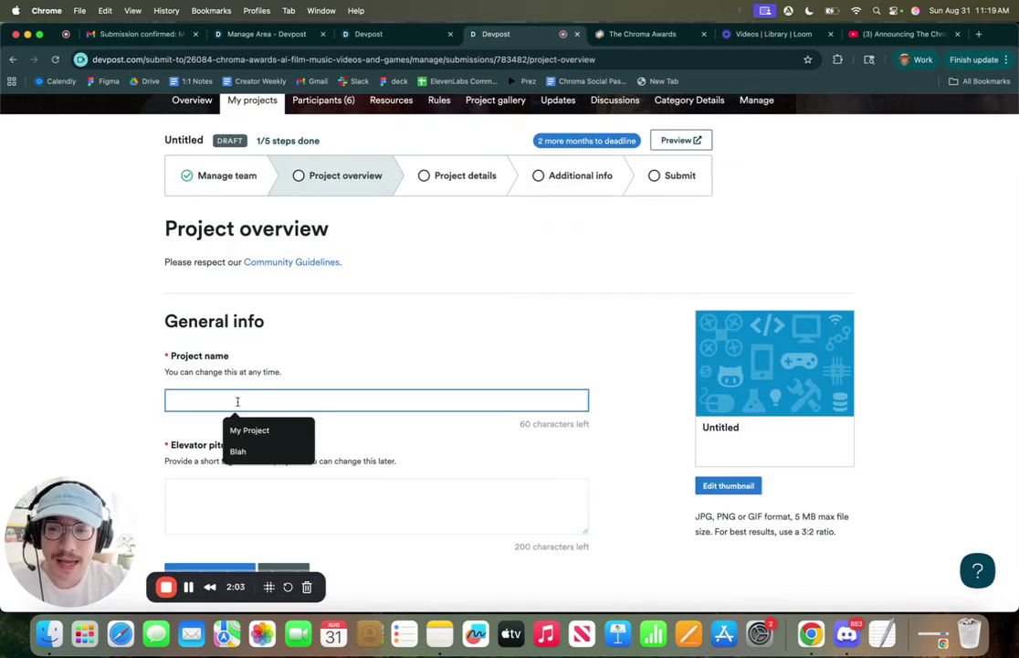
left_click(250, 430)
scroll(245, 425, "down", 3)
Step: Write the elevator pitch 'In a world where...'
left_click(270, 389)
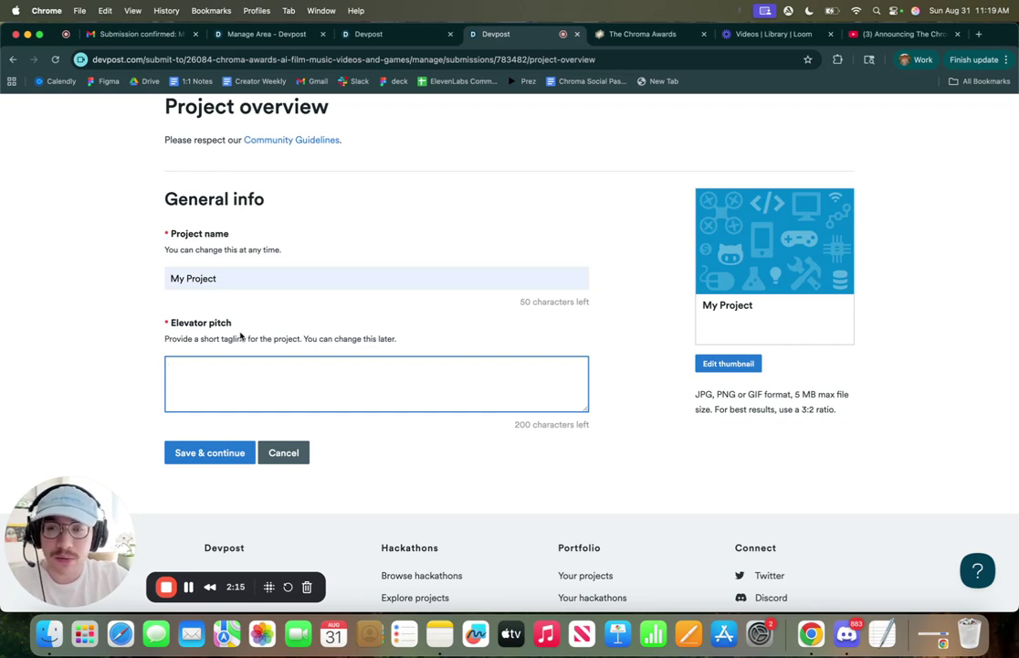
type("M")
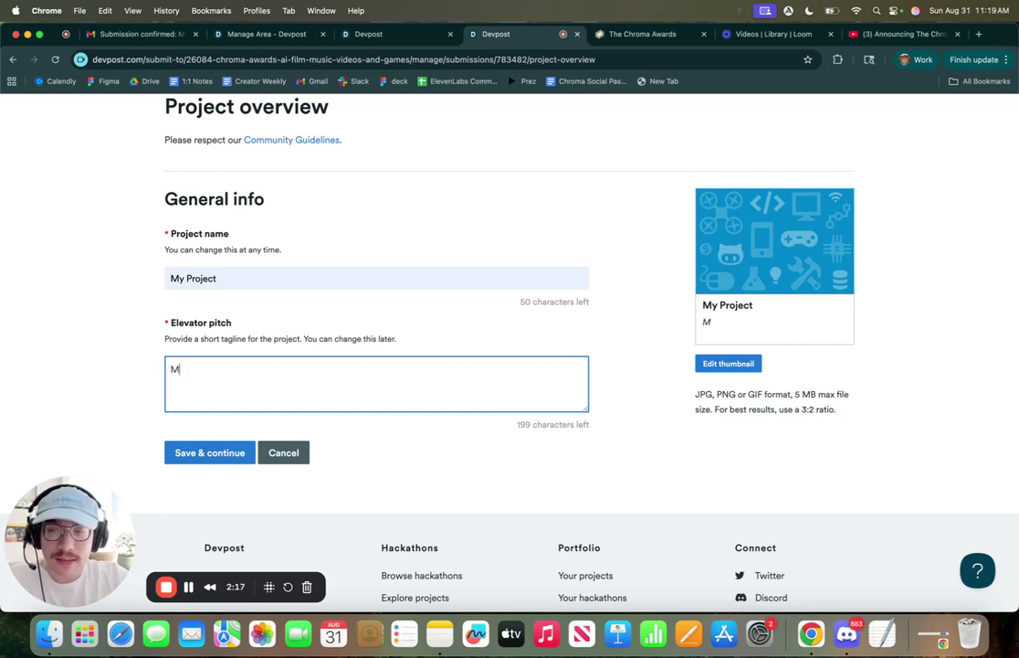
key("BackSpace")
type("In a w")
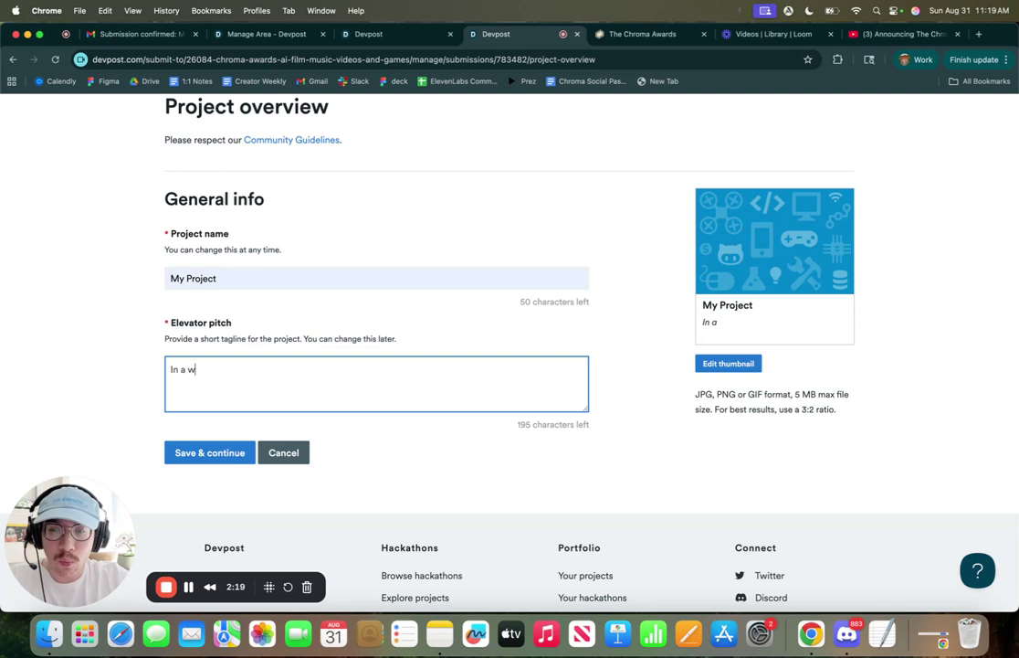
type("orld where...")
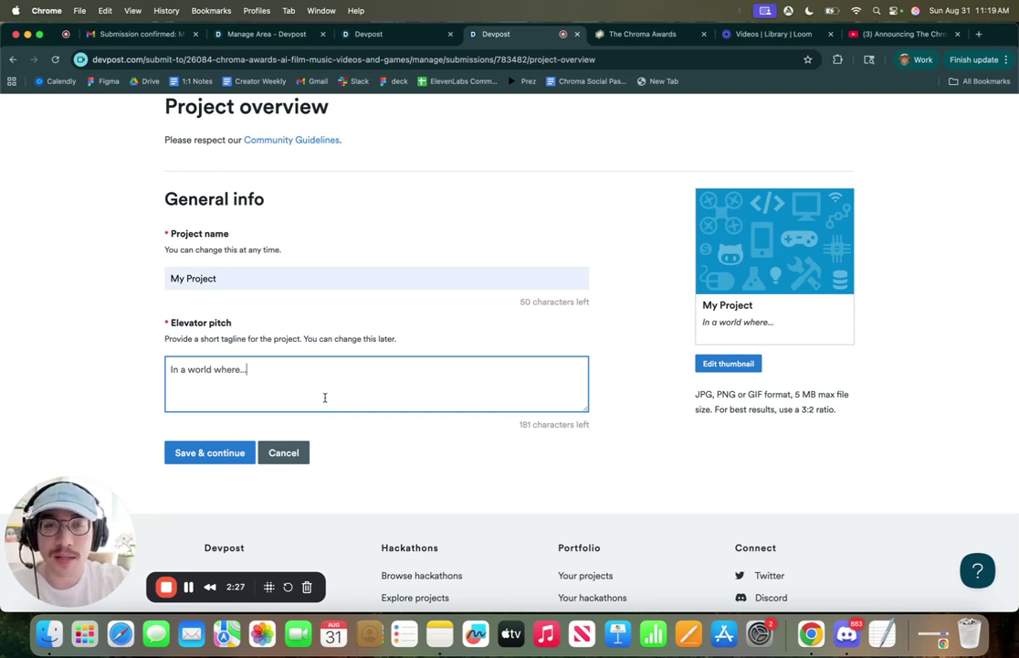
Step: Upload the Tokyo Meetup image from Downloads as the project thumbnail
left_click(728, 362)
left_click(385, 174)
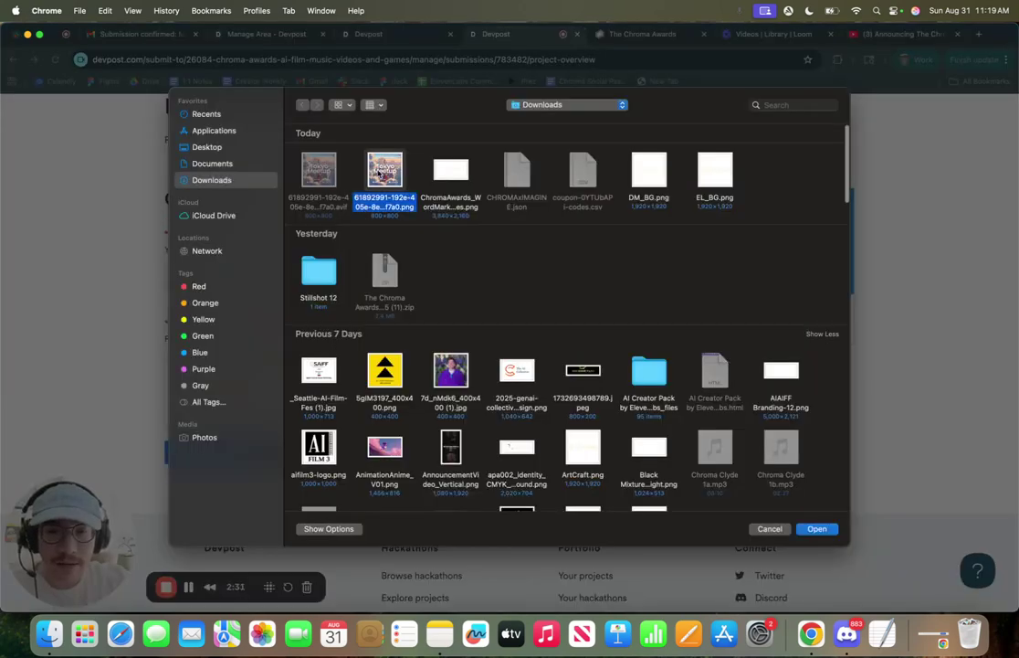
double_click(385, 173)
scroll(368, 263, "down", 2)
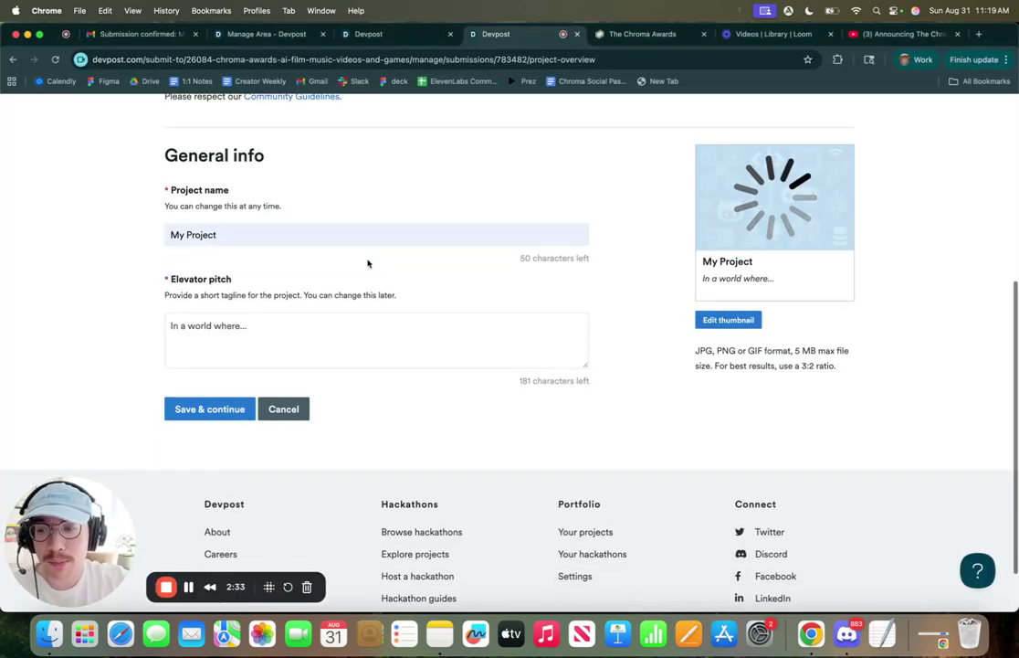
scroll(368, 263, "up", 2)
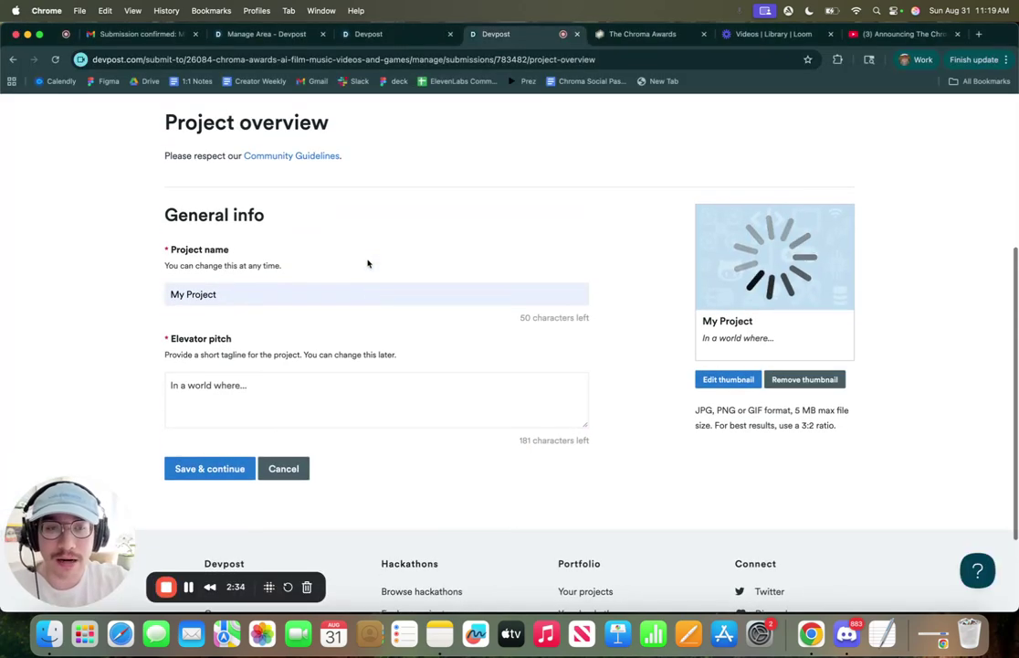
Step: Save the overview and insert the Markdown headings, Inspiration to What's next for My Project, into the story
left_click(188, 471)
scroll(496, 422, "down", 3)
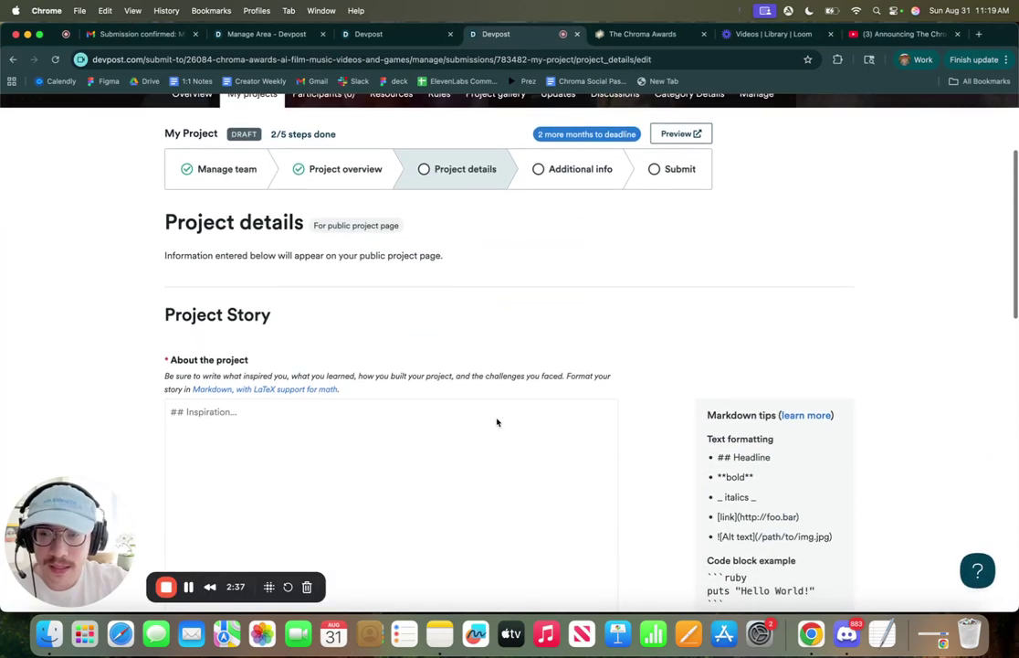
scroll(497, 422, "down", 2)
left_click(497, 419)
left_click(328, 402)
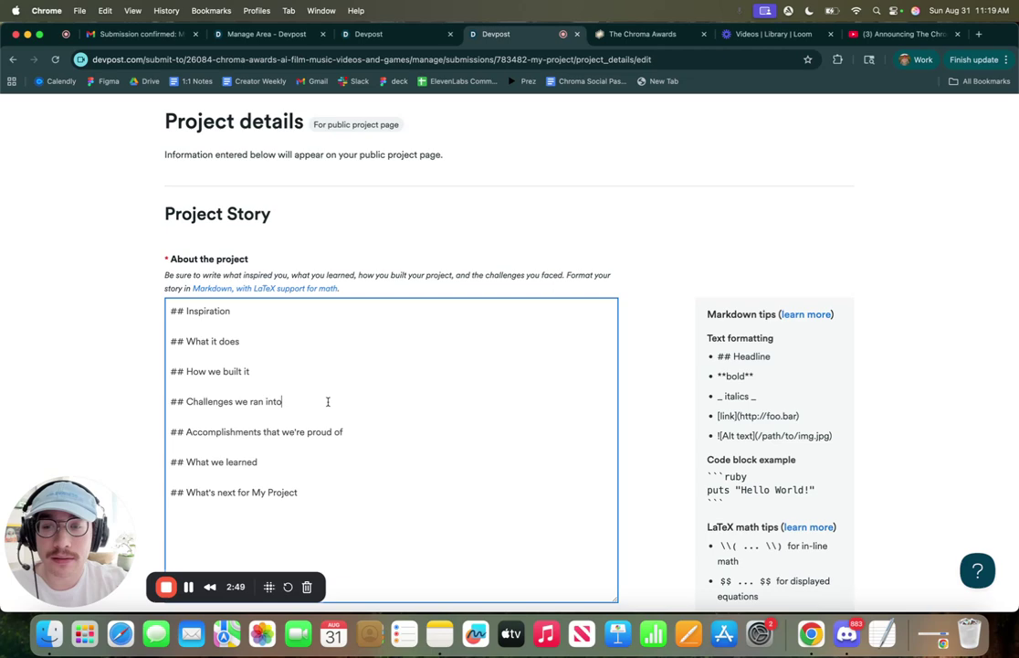
scroll(328, 401, "down", 2)
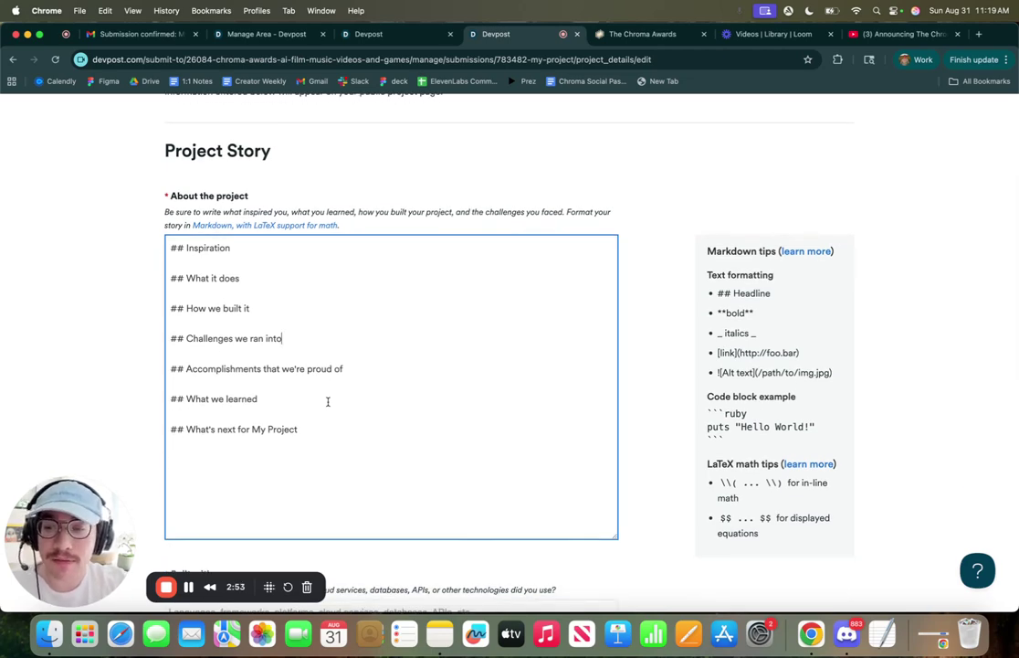
scroll(327, 400, "down", 1)
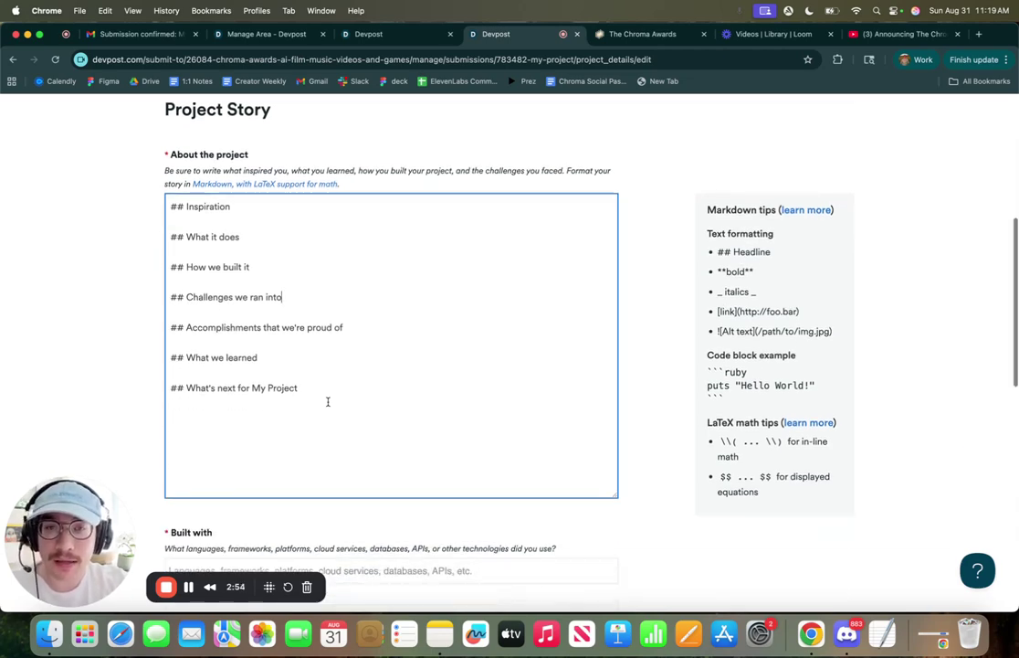
left_click(643, 34)
left_click(570, 116)
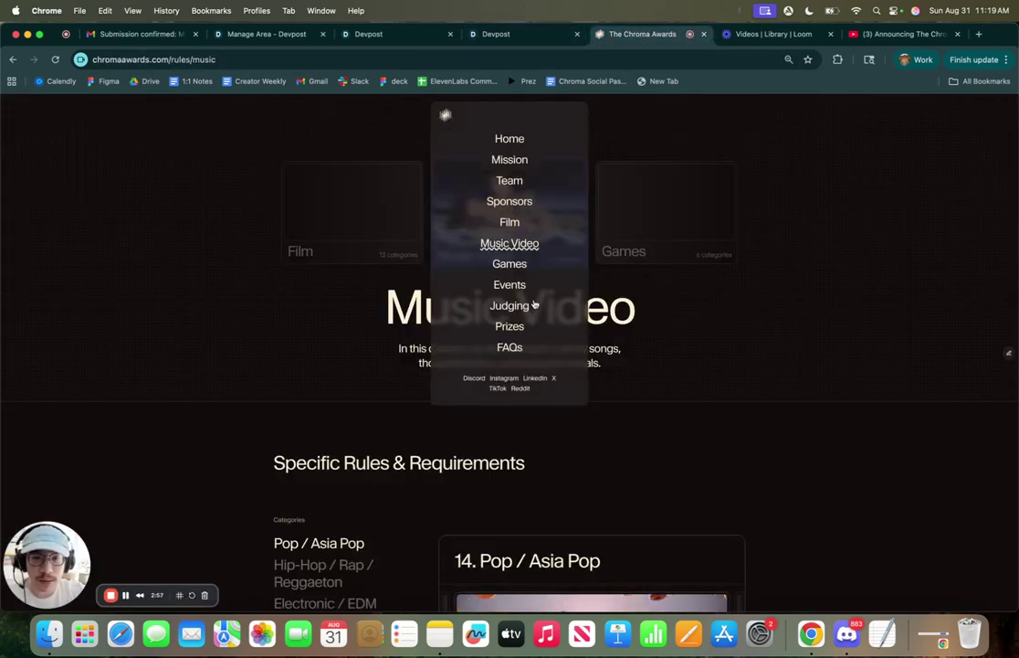
left_click(510, 326)
scroll(513, 333, "down", 10)
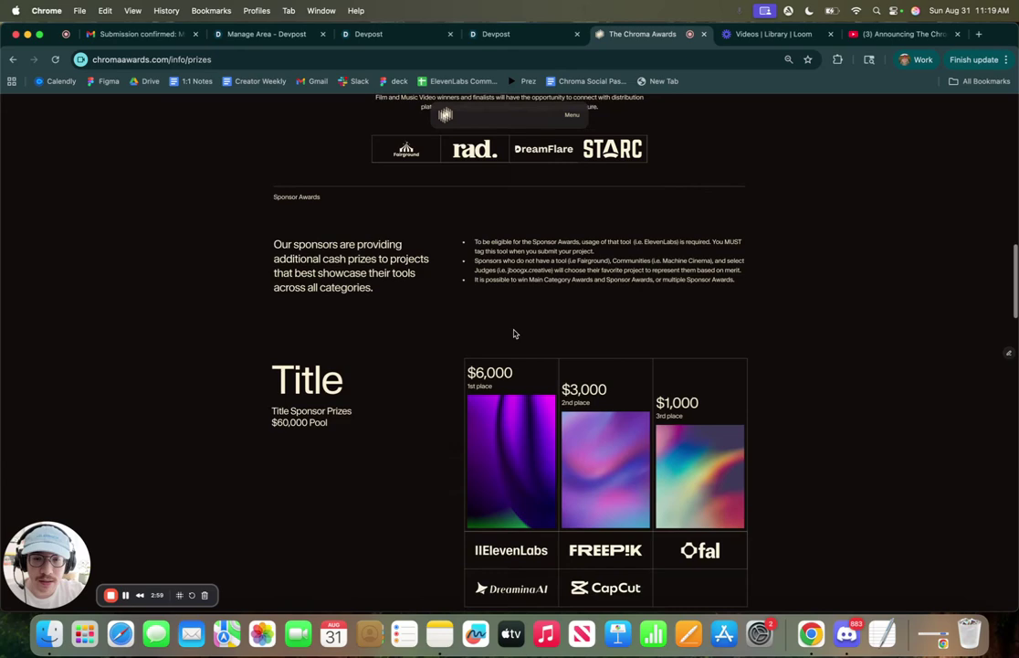
scroll(448, 365, "down", 5)
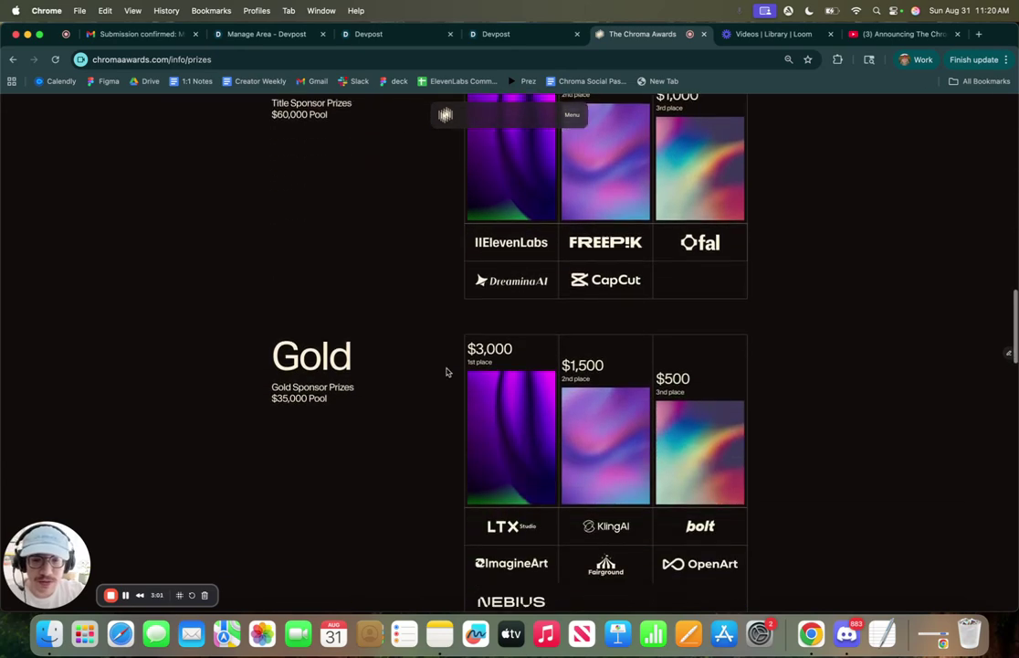
scroll(446, 370, "down", 3)
scroll(445, 368, "up", 1)
scroll(454, 302, "down", 1)
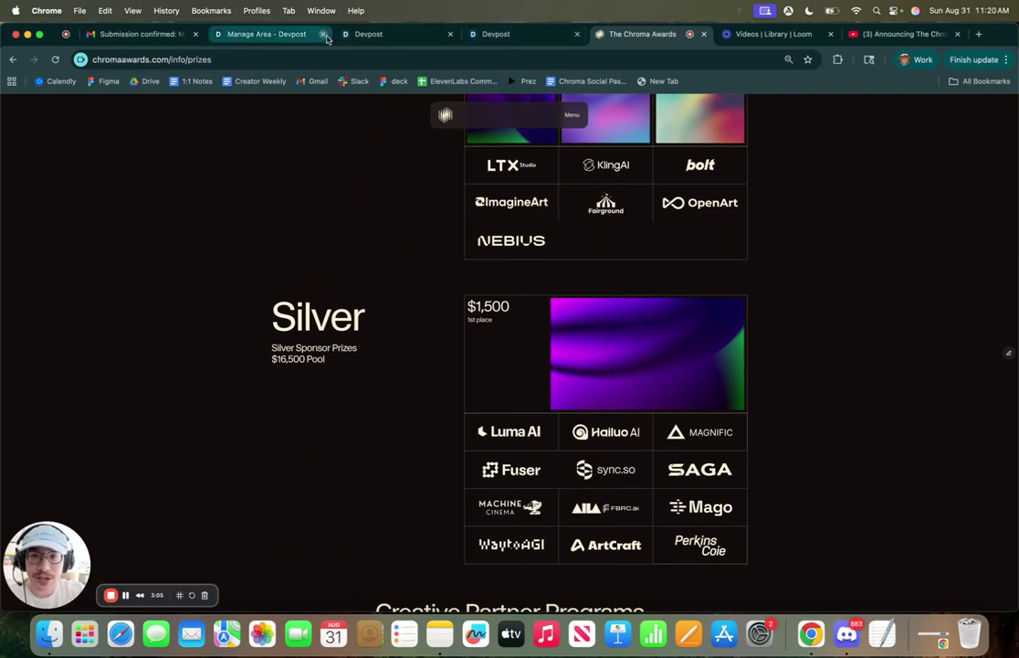
left_click(252, 40)
left_click(496, 34)
Step: Trim the story template, deleting Inspiration, What it does and the headings after How we built it
scroll(310, 247, "down", 1)
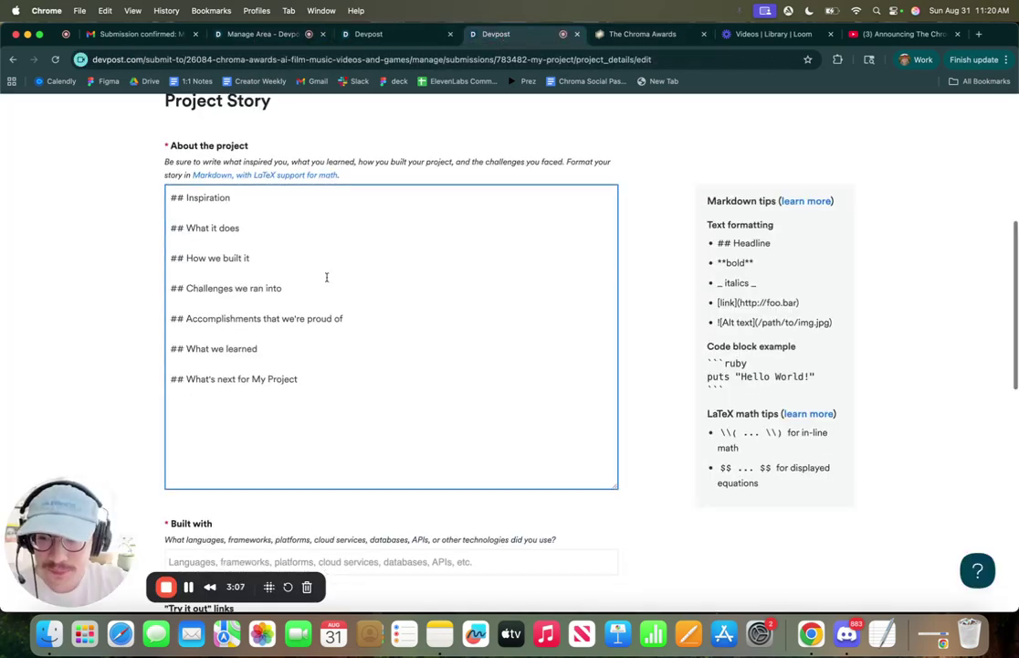
left_click(276, 191)
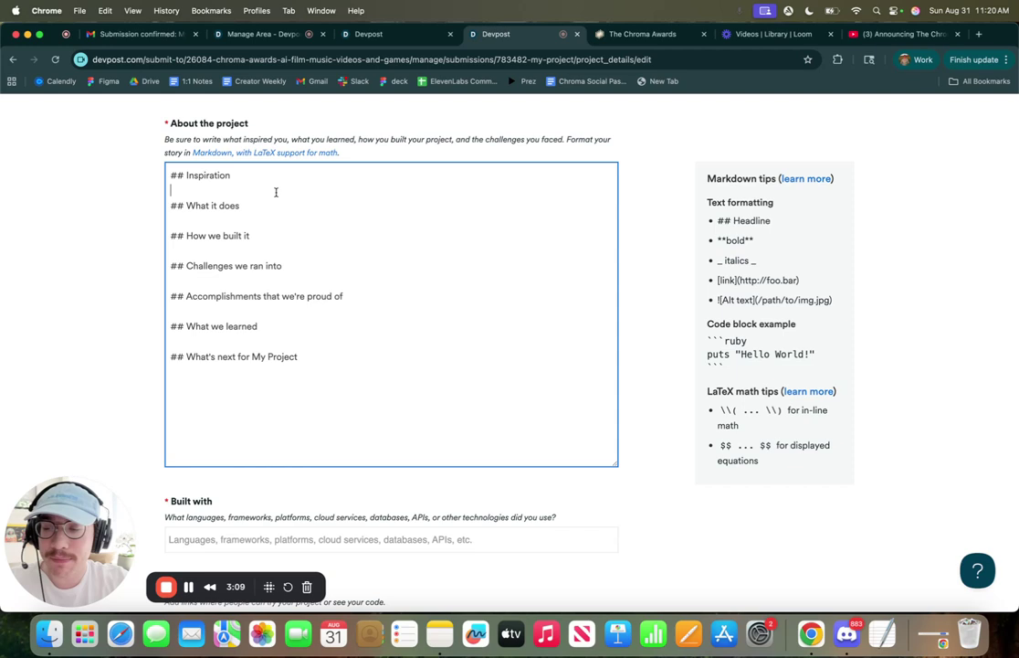
left_click_drag(354, 386, 125, 208)
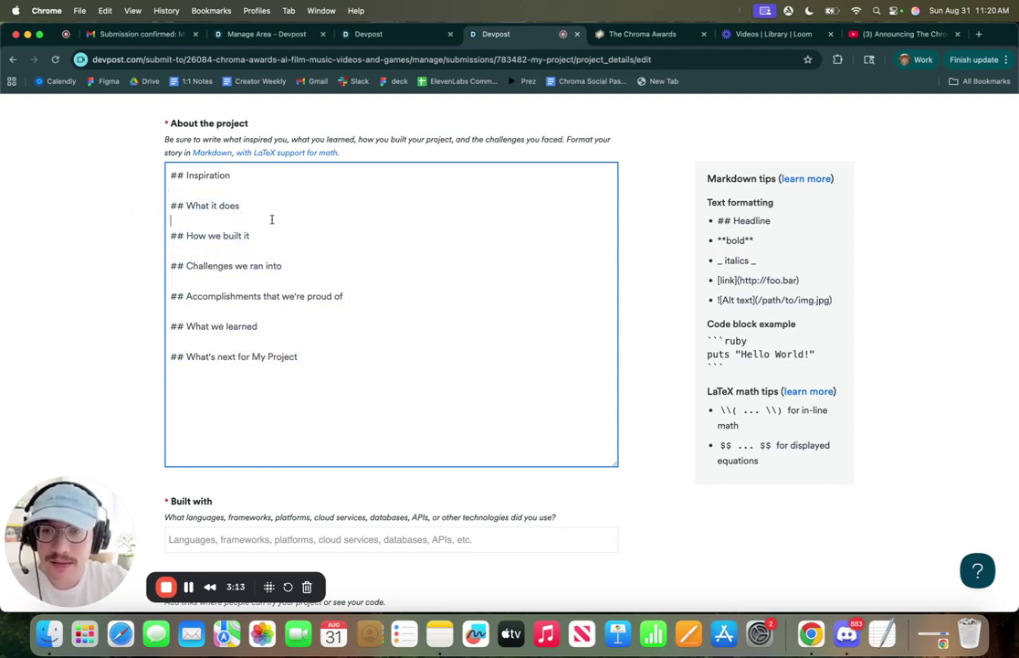
left_click_drag(270, 218, 139, 146)
key("BackSpace")
key("Delete")
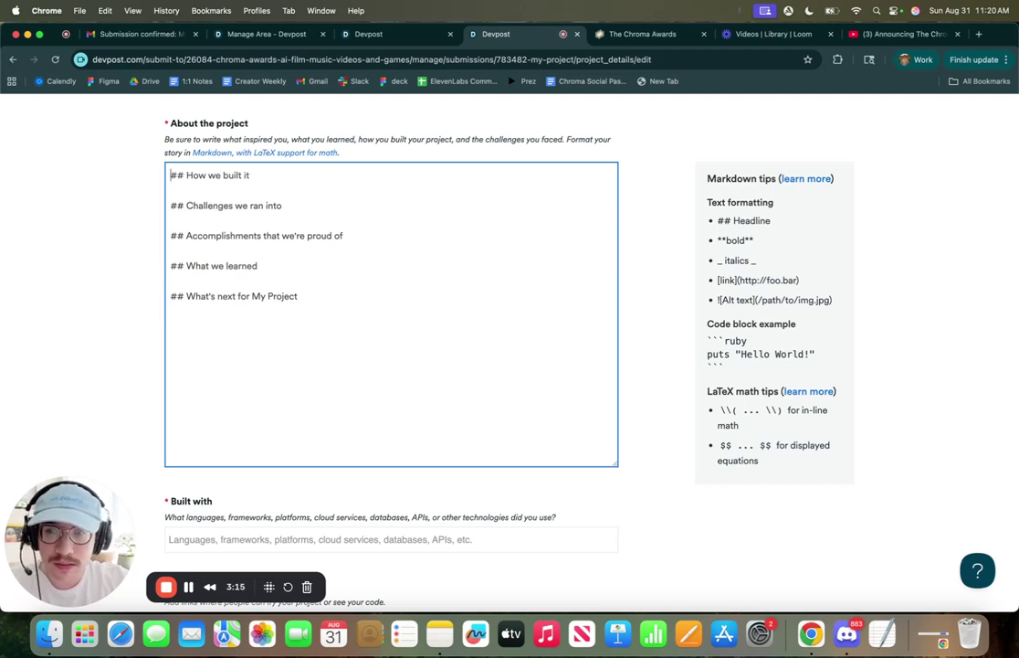
left_click_drag(394, 376, 148, 203)
key("BackSpace")
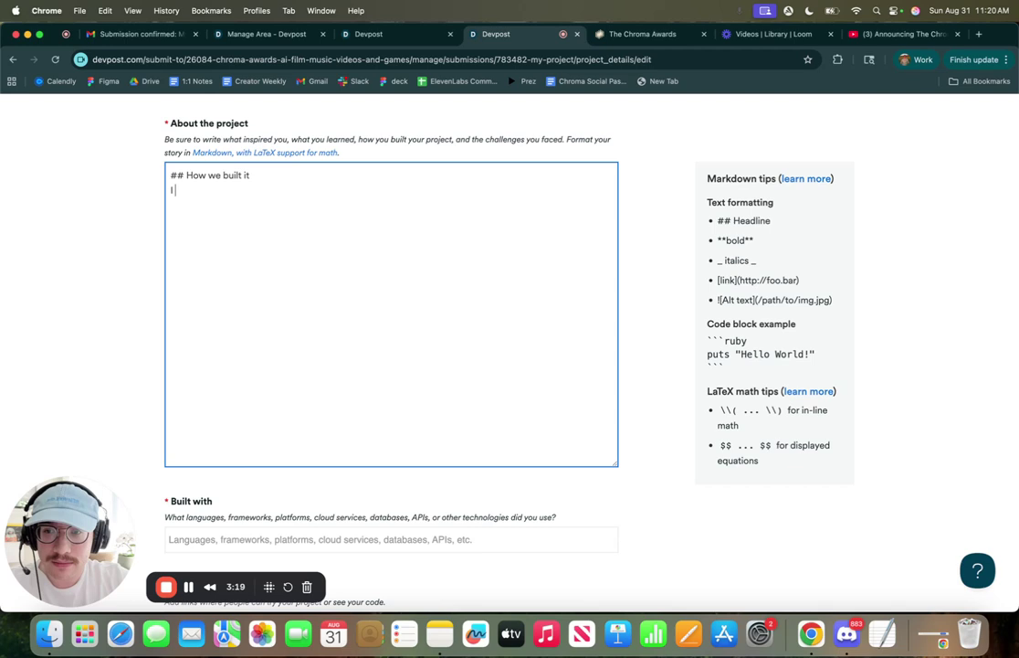
type("est")
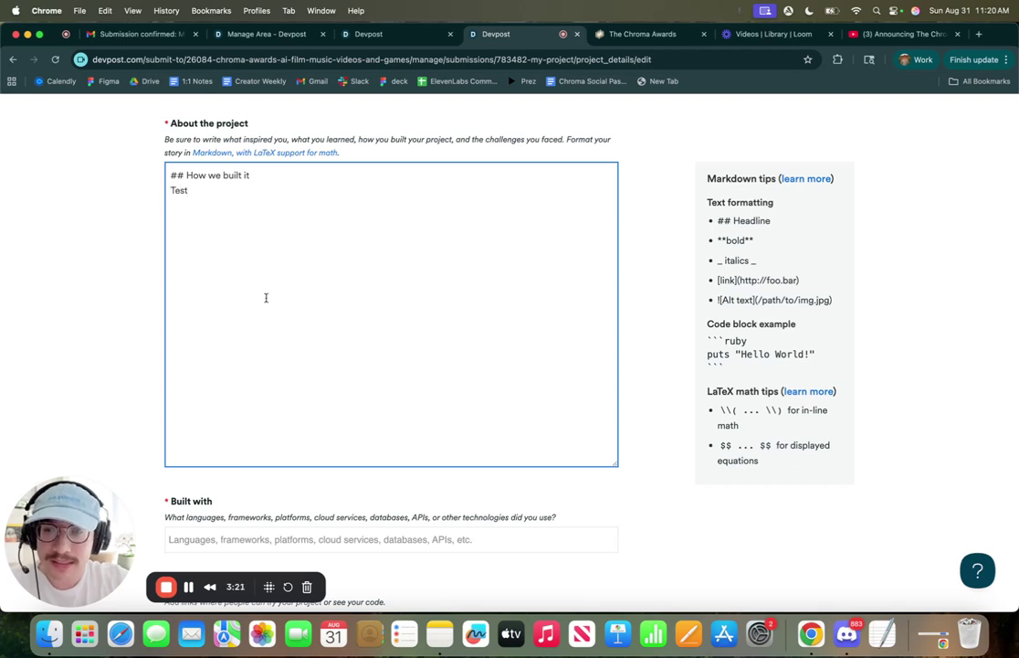
Step: Add ElevenLabs as a Built with tag and scroll down to Project Media
scroll(89, 314, "down", 5)
left_click(243, 331)
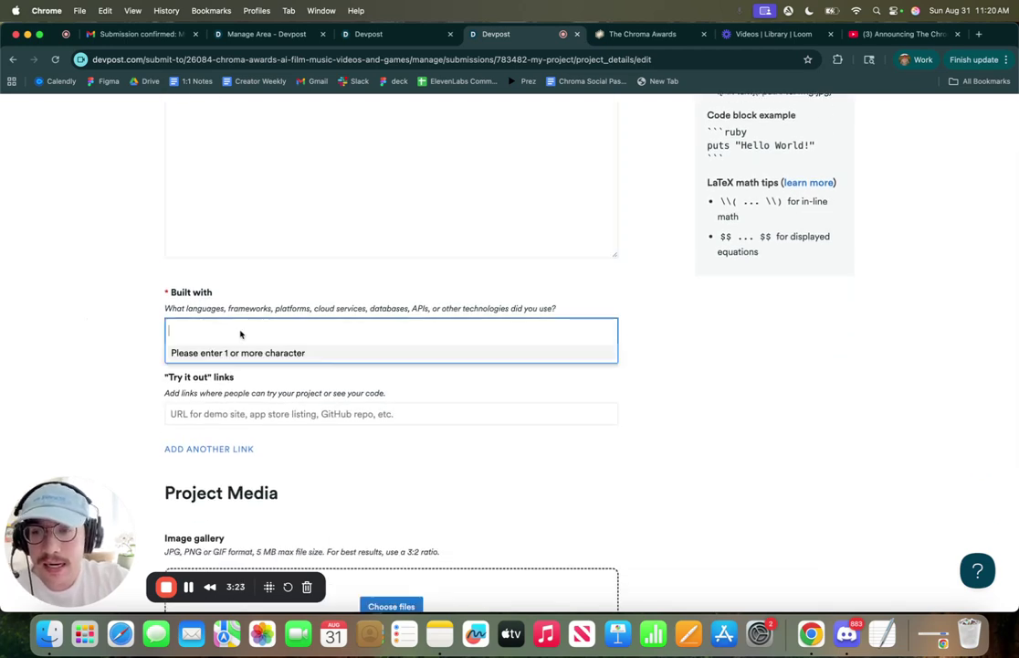
type("Eleven")
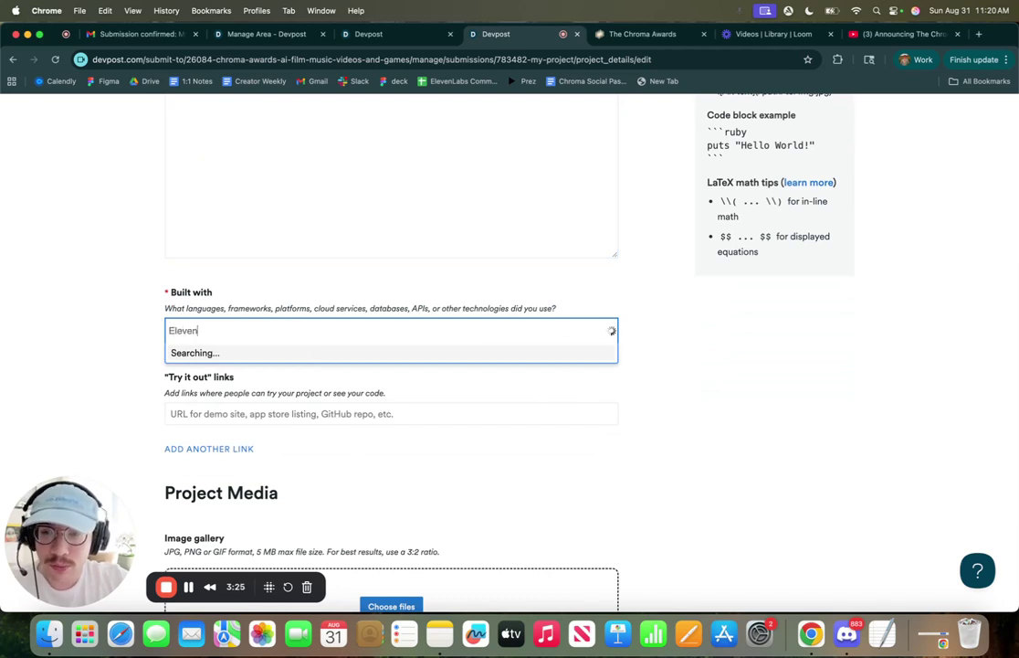
type("Labs")
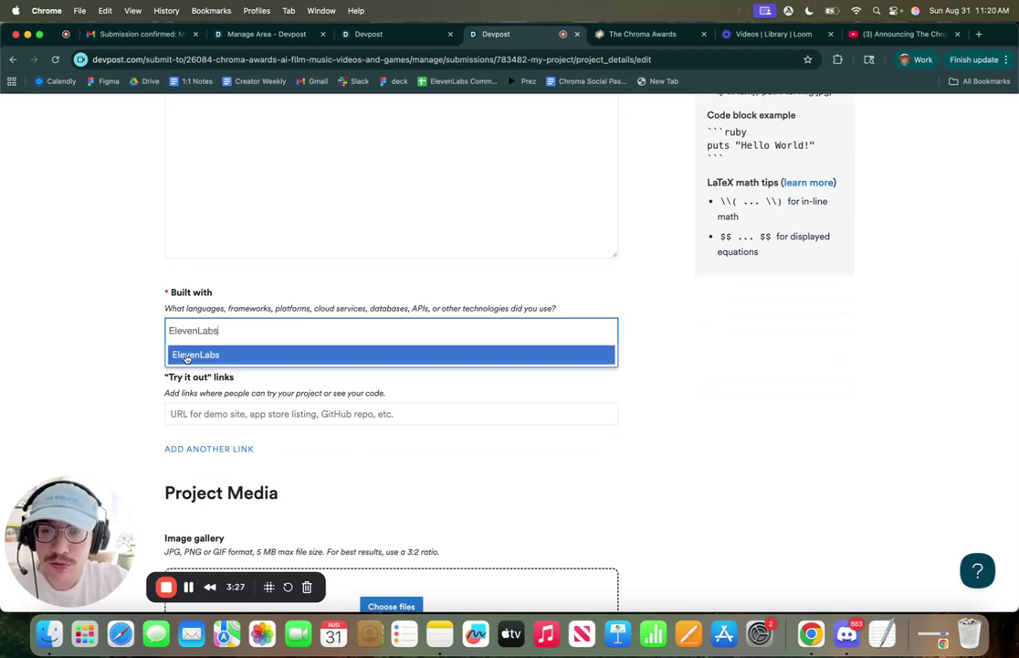
left_click(185, 356)
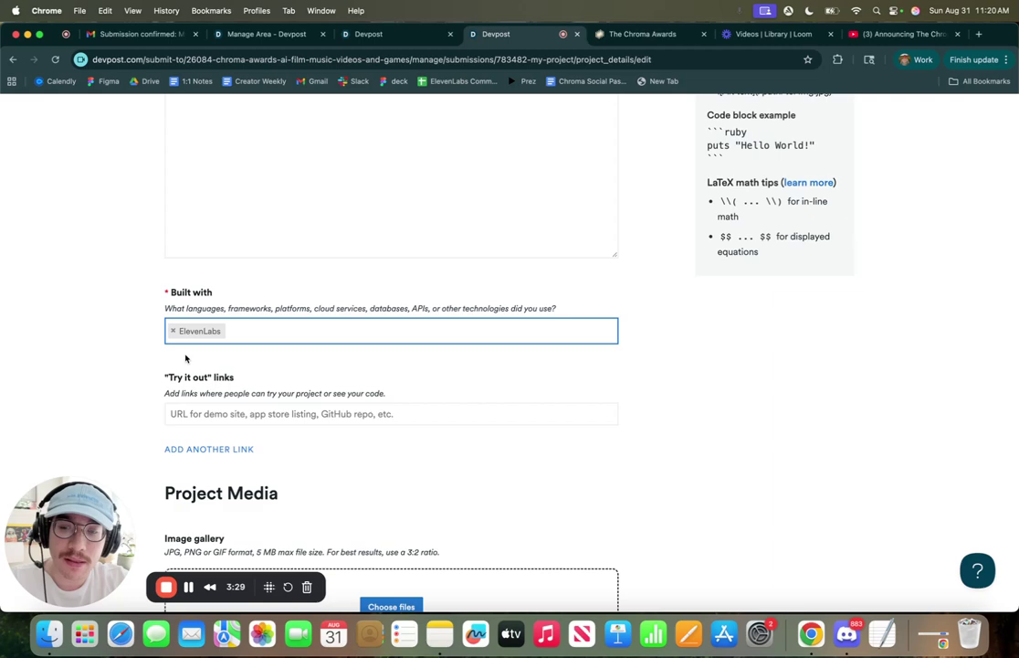
left_click(640, 34)
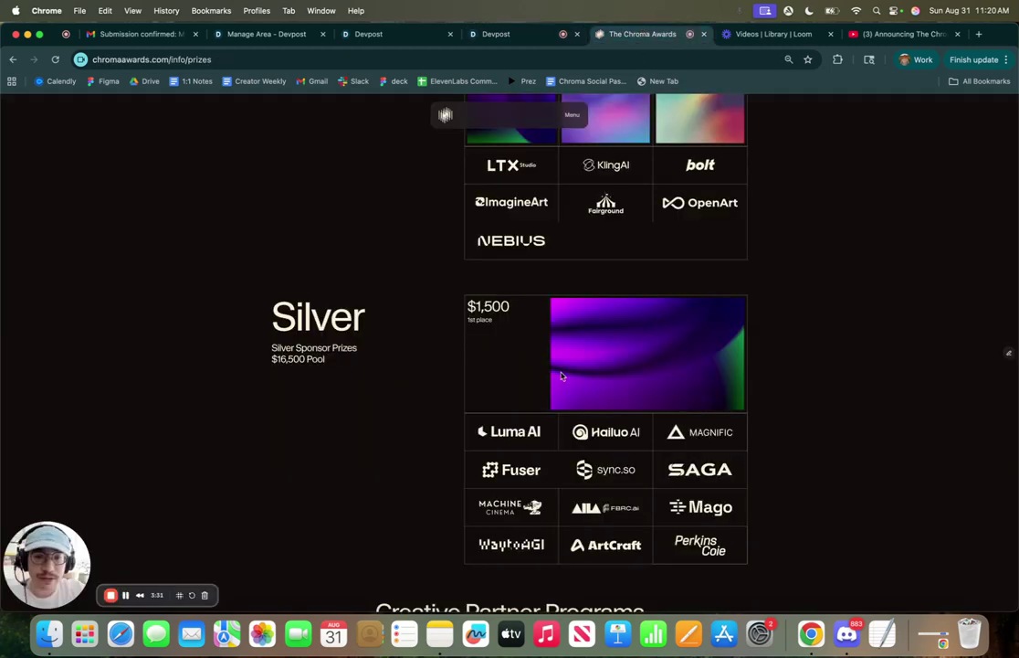
left_click(496, 34)
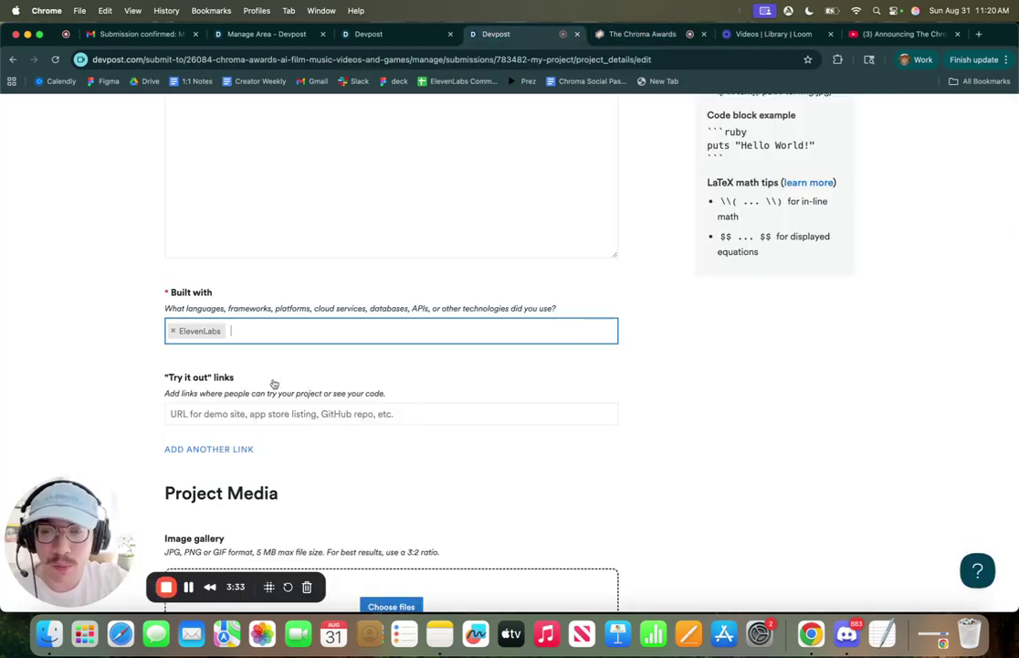
scroll(355, 230, "down", 1)
scroll(316, 284, "down", 2)
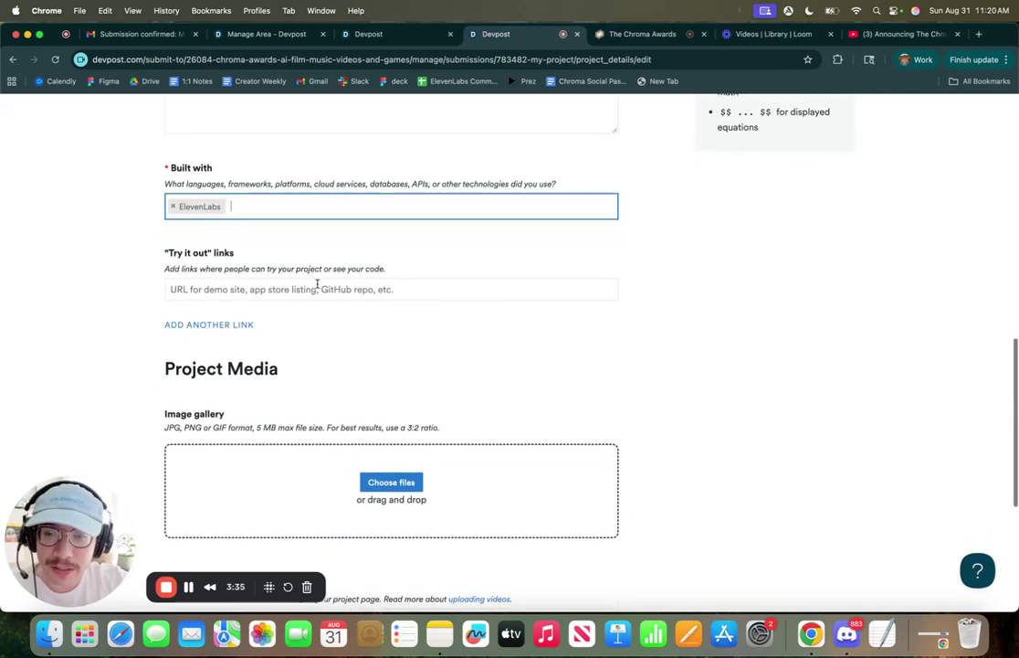
scroll(317, 284, "down", 2)
scroll(317, 286, "up", 3)
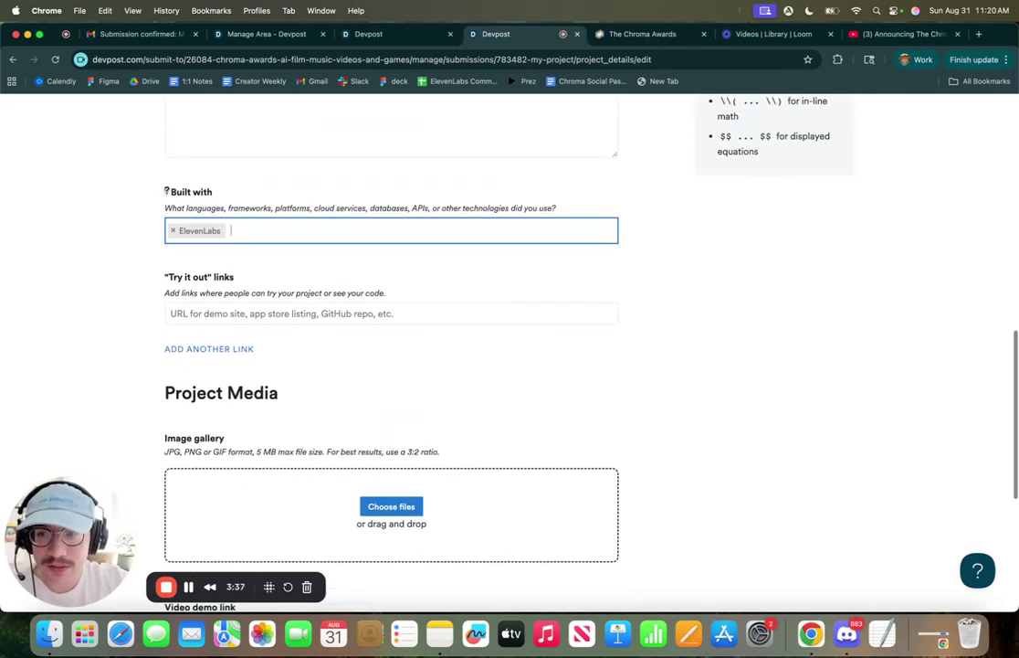
scroll(157, 225, "down", 2)
Step: Move from the Built with field down to the Video demo link field
key("Tab")
scroll(235, 231, "down", 2)
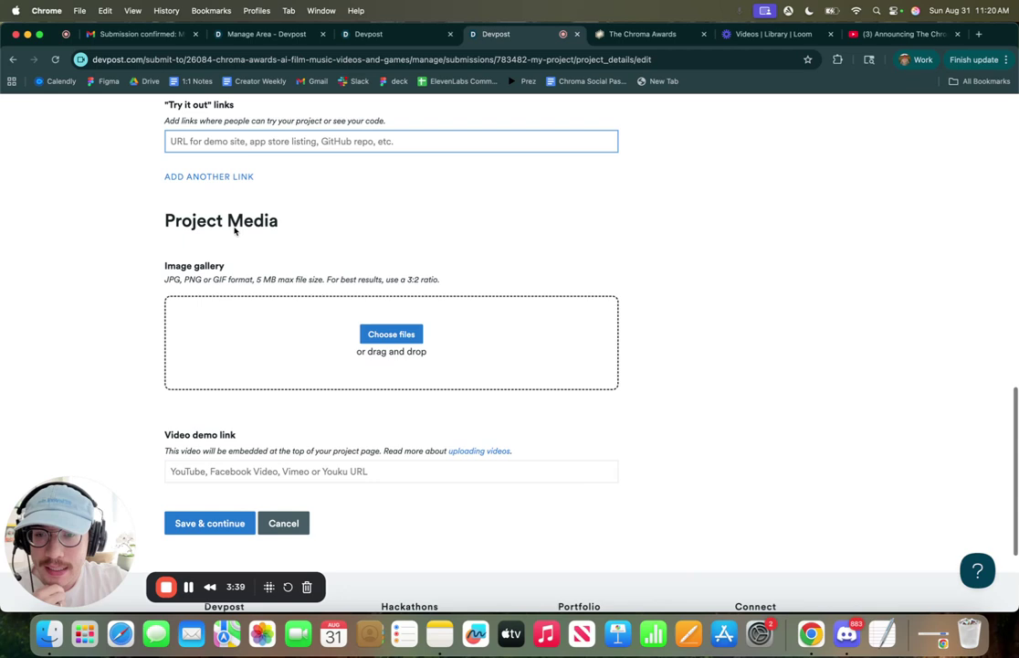
key("shift+Tab")
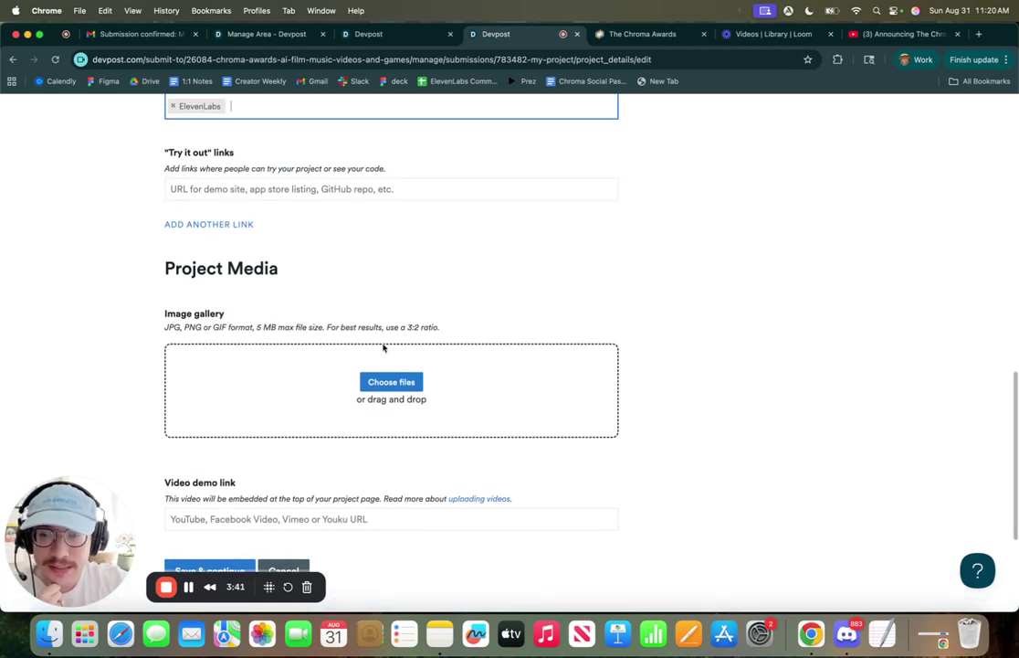
scroll(384, 347, "down", 2)
left_click(197, 424)
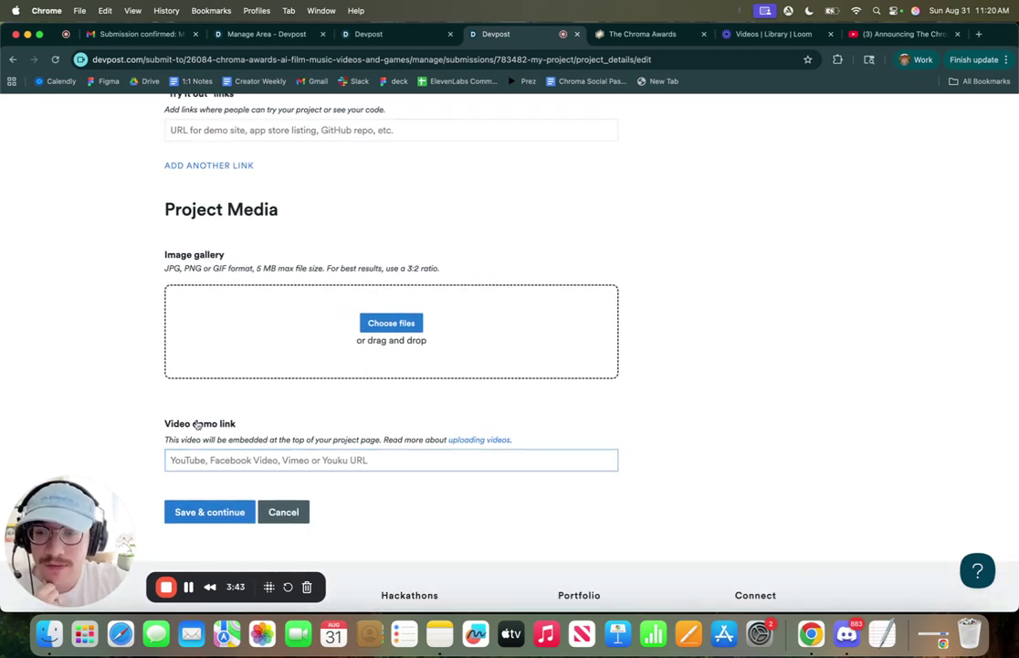
left_click(583, 388)
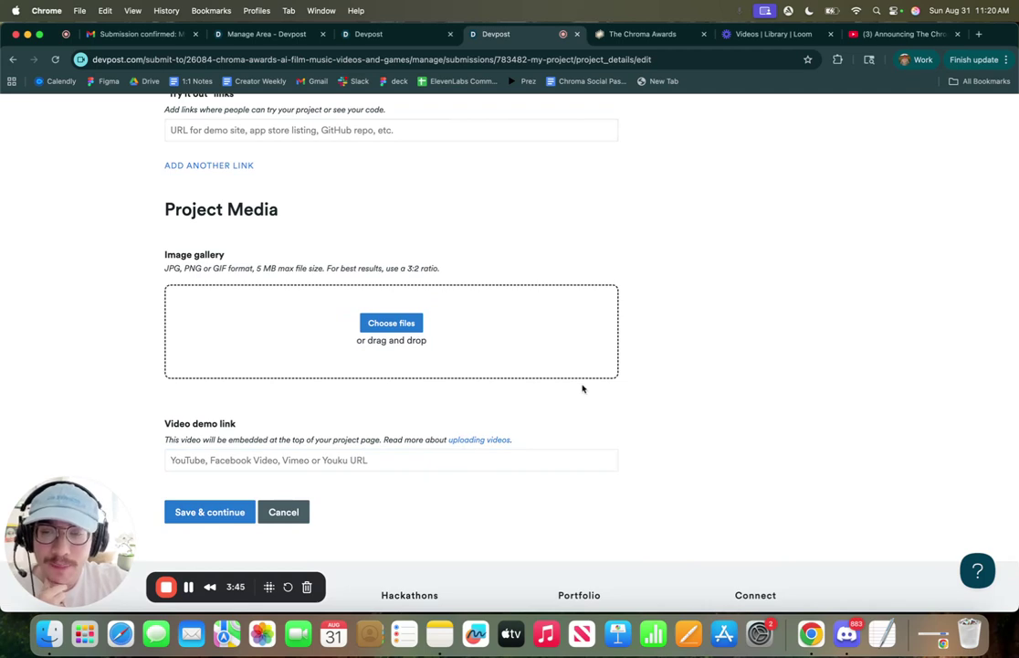
left_click(279, 459)
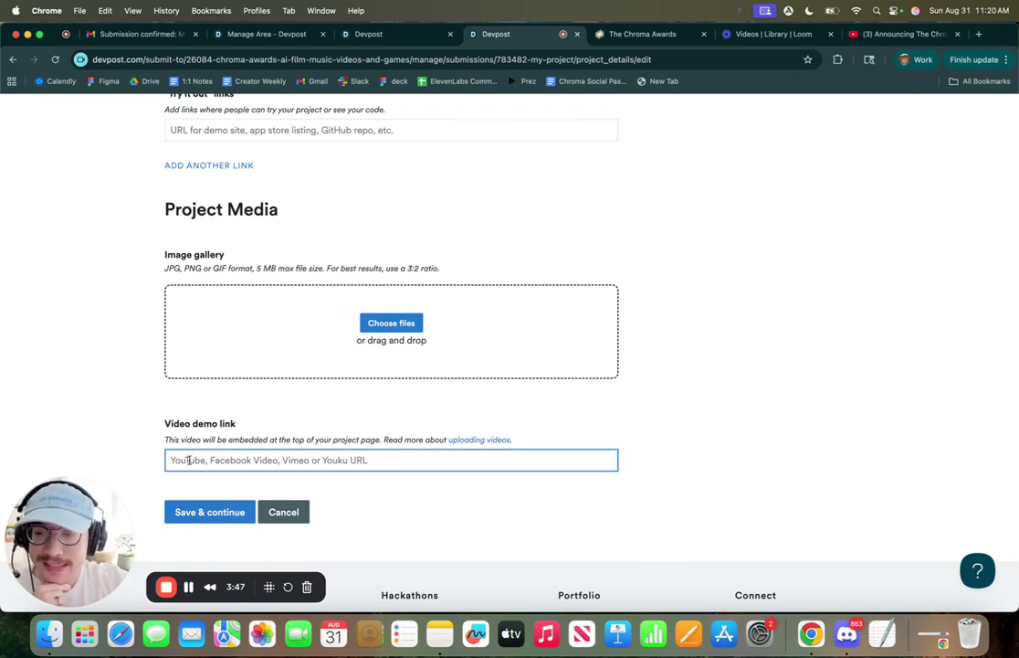
left_click(704, 191)
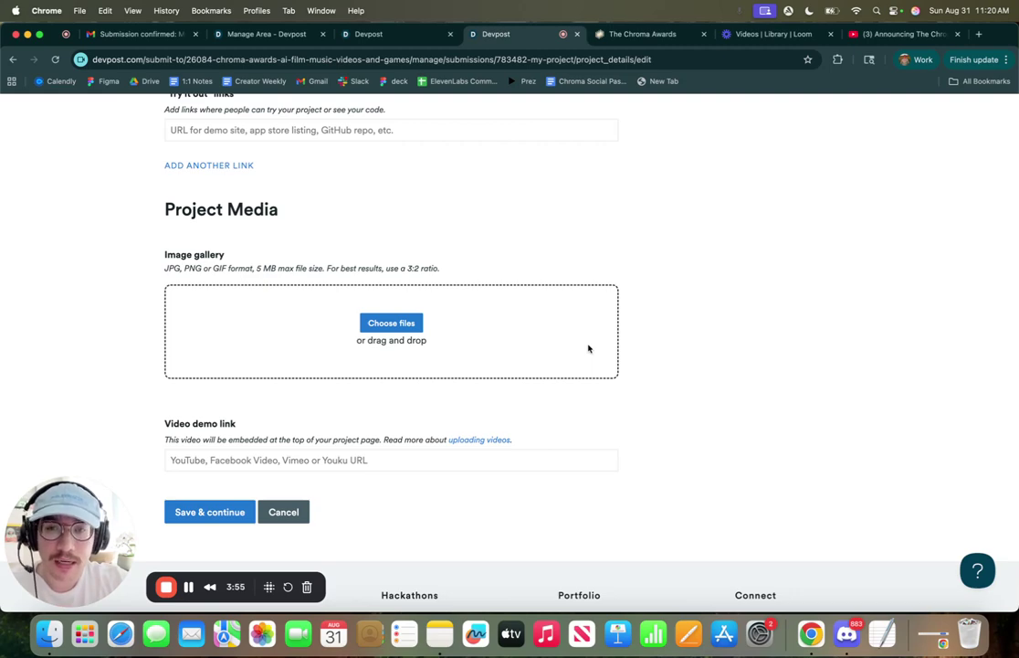
left_click(425, 427)
Step: Copy the chromaawards.com address from a temporary tab, then close that tab
key("super+t")
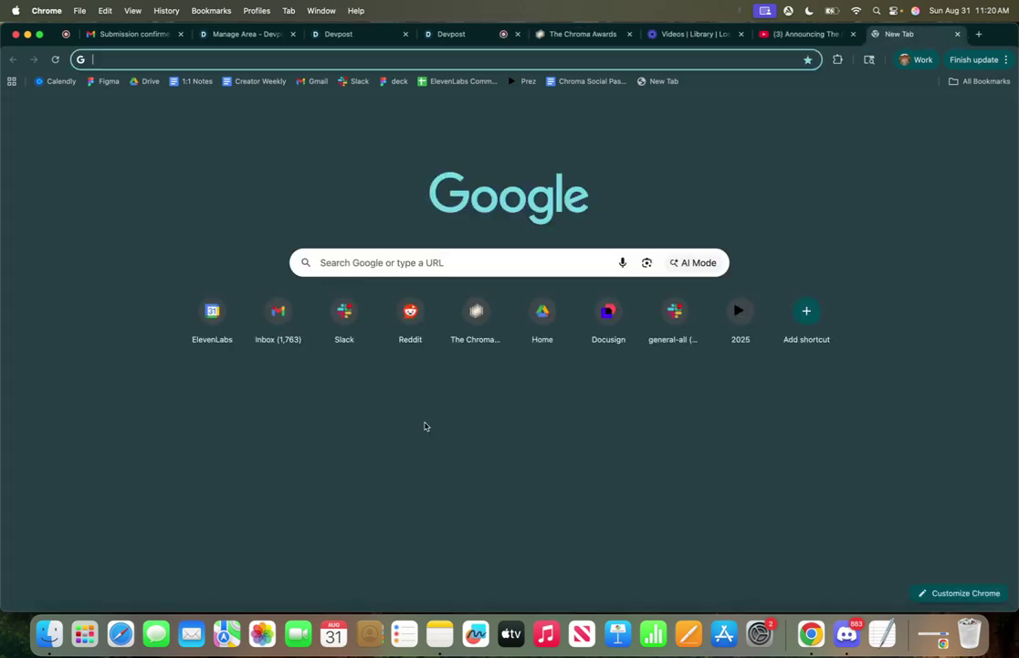
type("chroma")
key("Return")
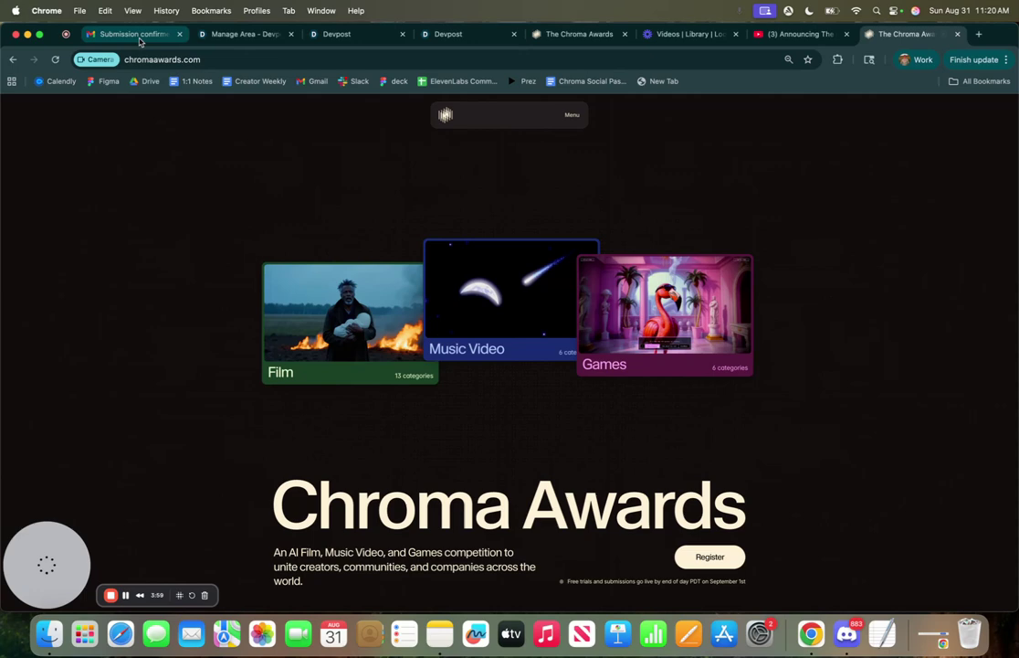
key("super+l")
key("super+c")
key("super+w")
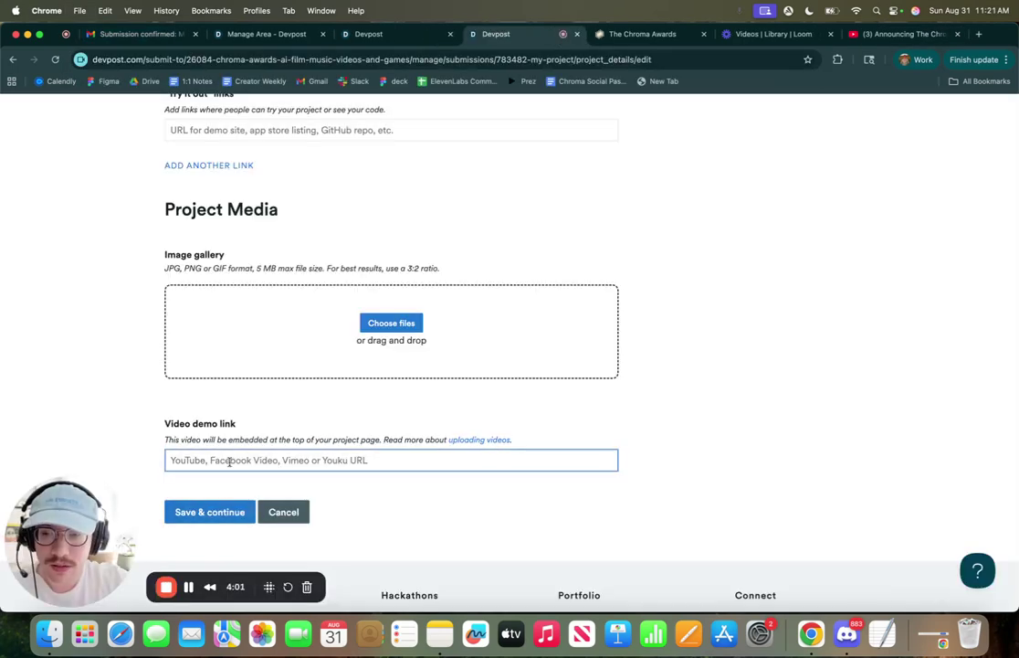
Step: Paste the Chroma Awards site address as the video link and try to save
key("super+v")
left_click(205, 512)
scroll(243, 507, "down", 10)
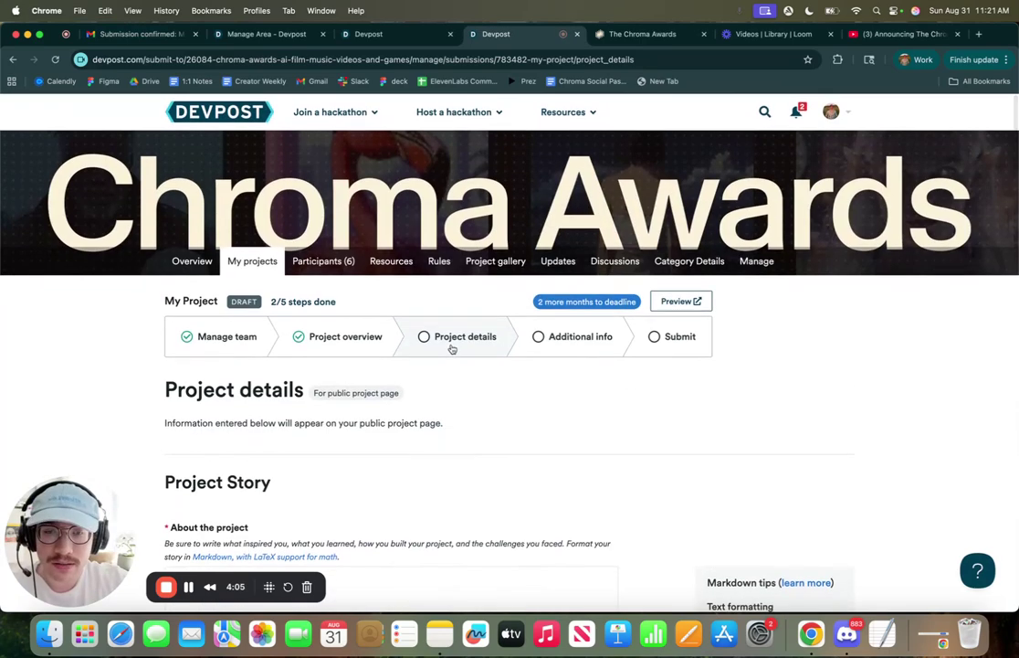
scroll(395, 364, "down", 10)
scroll(395, 365, "down", 5)
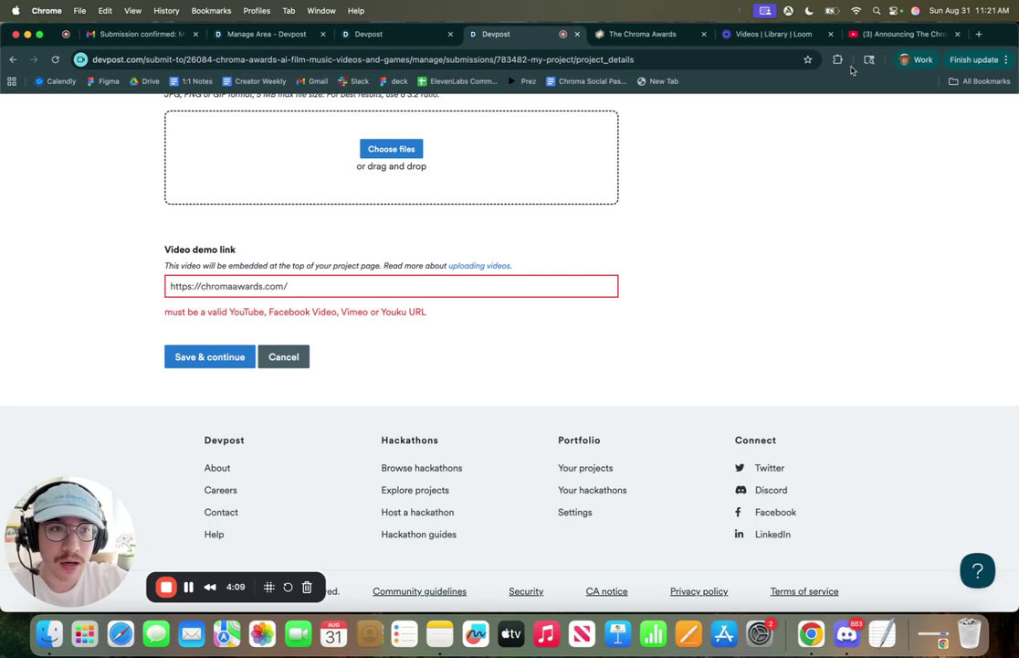
Step: Replace the rejected link with the YouTube announcement video URL and save the details
left_click(890, 34)
left_click(496, 33)
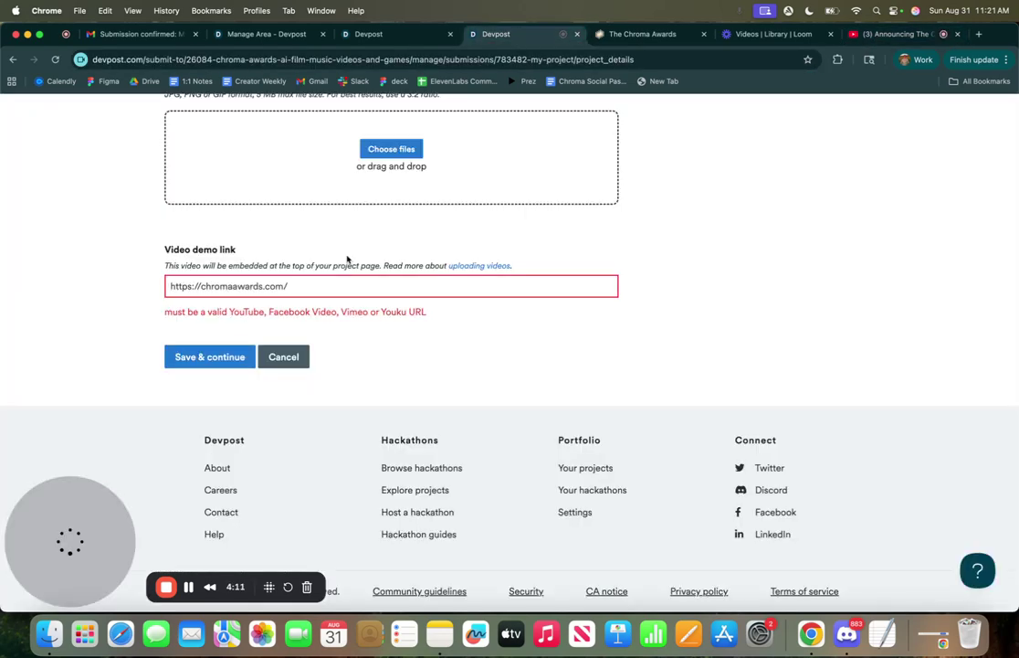
triple_click(285, 286)
type("https://www.youtube.com/watch?v=AlaHUK63DSs")
left_click(217, 359)
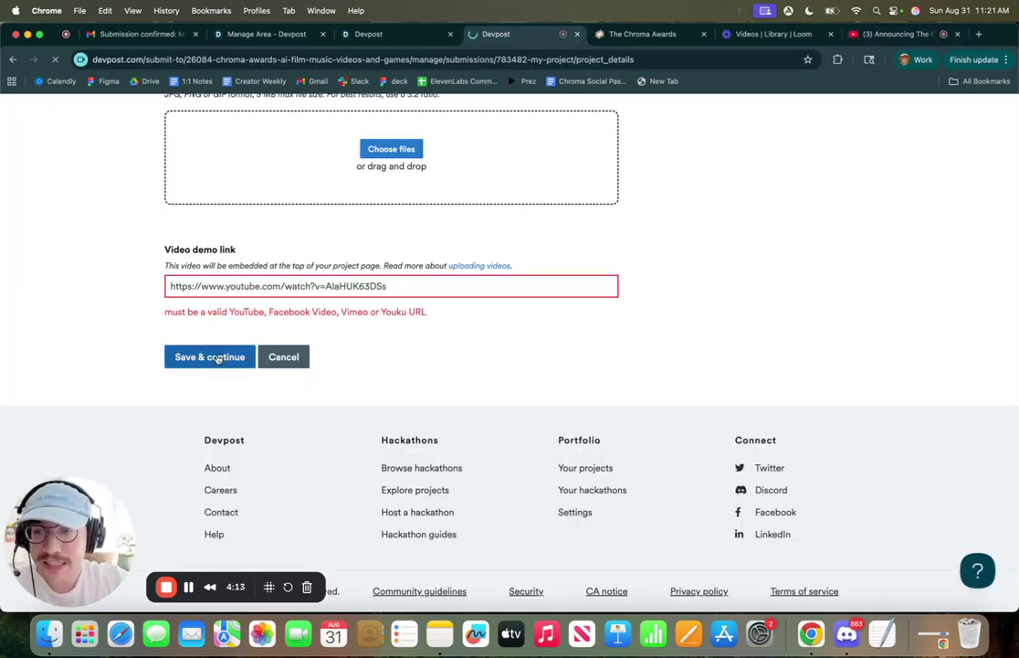
scroll(217, 358, "down", 4)
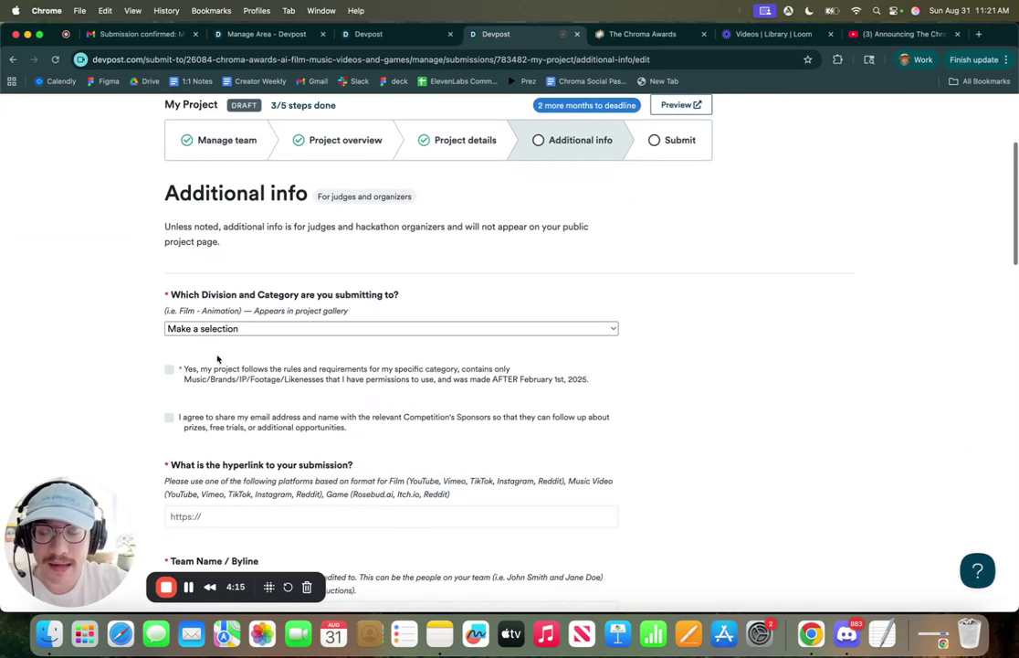
Step: Choose Film - Drama / Romance as the division and category and tick the rules confirmation
left_click(270, 329)
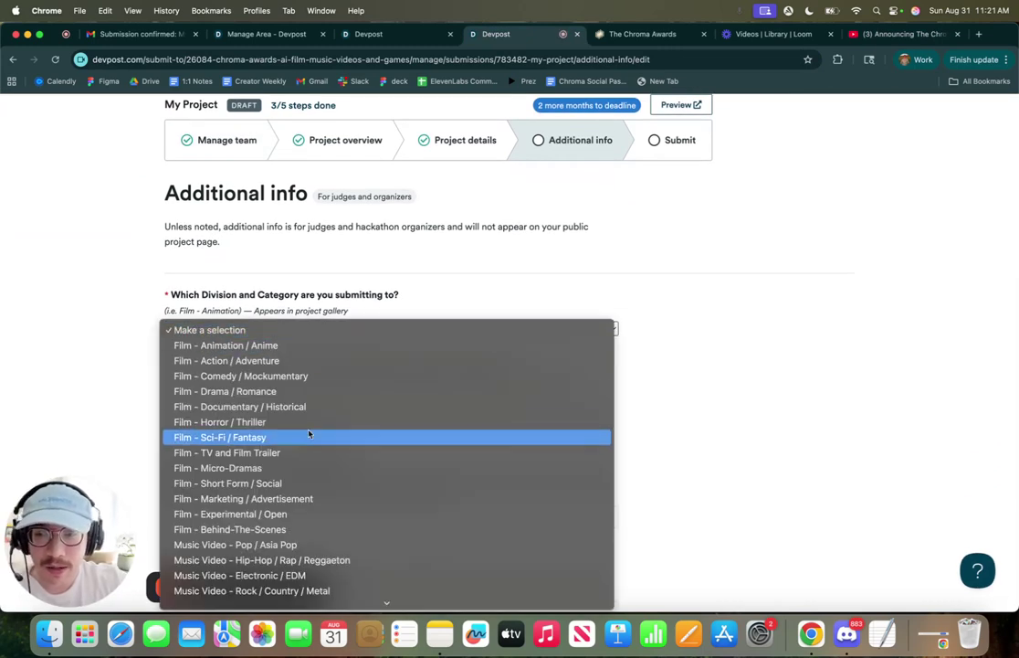
scroll(327, 421, "down", 3)
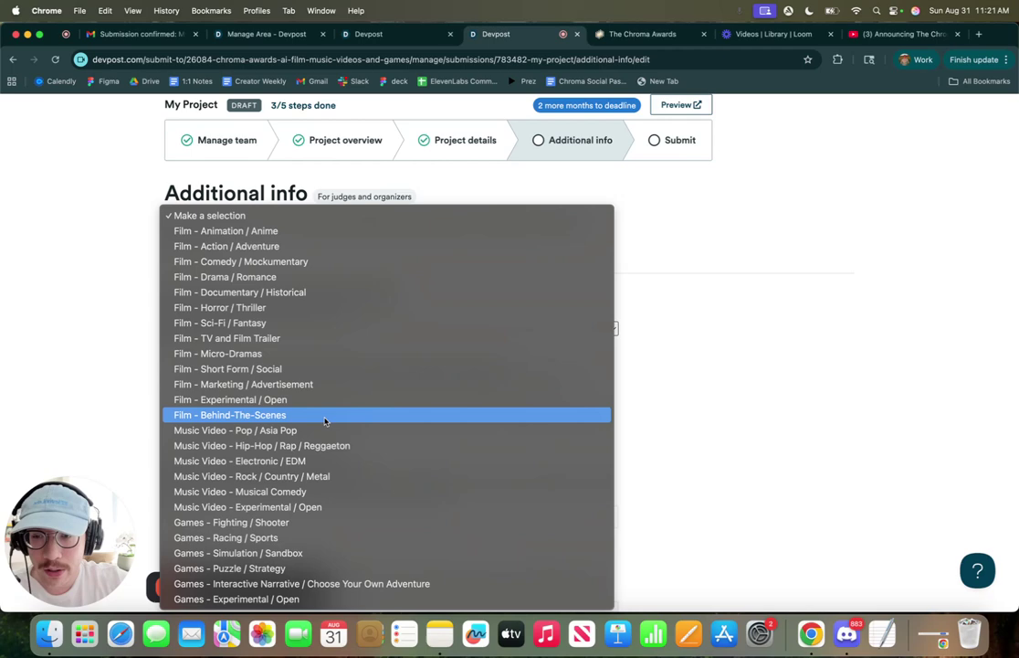
left_click(342, 277)
scroll(174, 309, "down", 1)
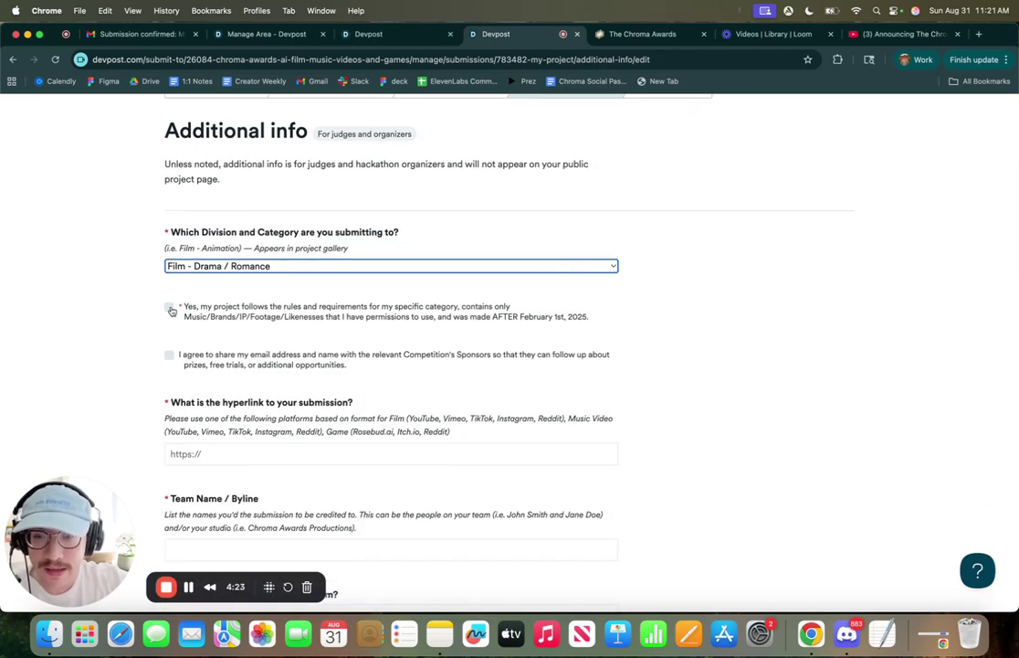
left_click(170, 308)
Step: Scroll down to the submission hyperlink field and place the caret in it
scroll(171, 309, "down", 1)
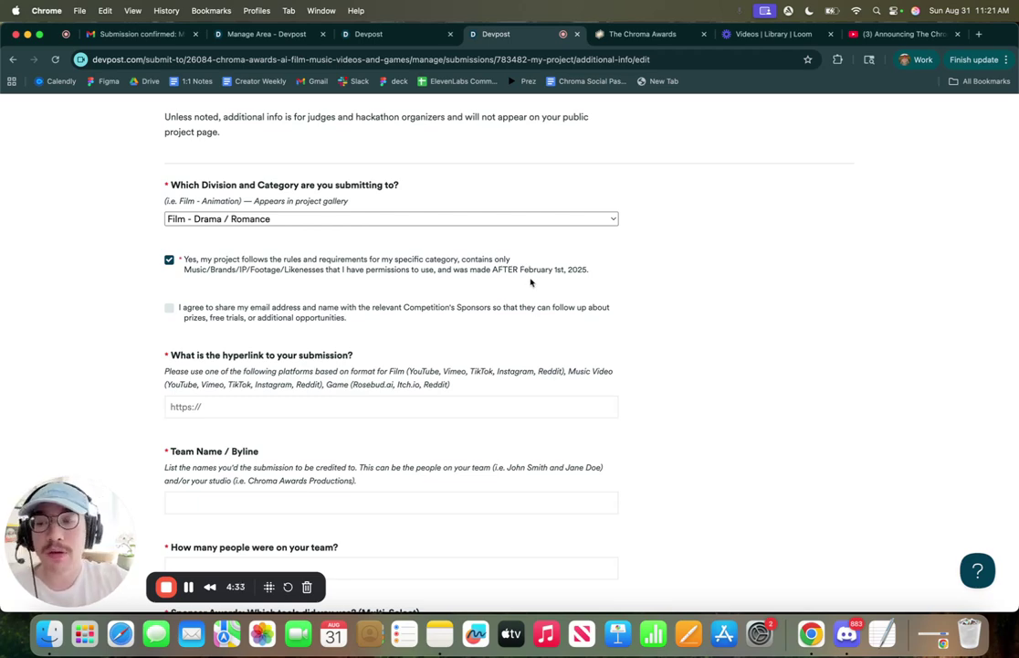
scroll(530, 283, "down", 1)
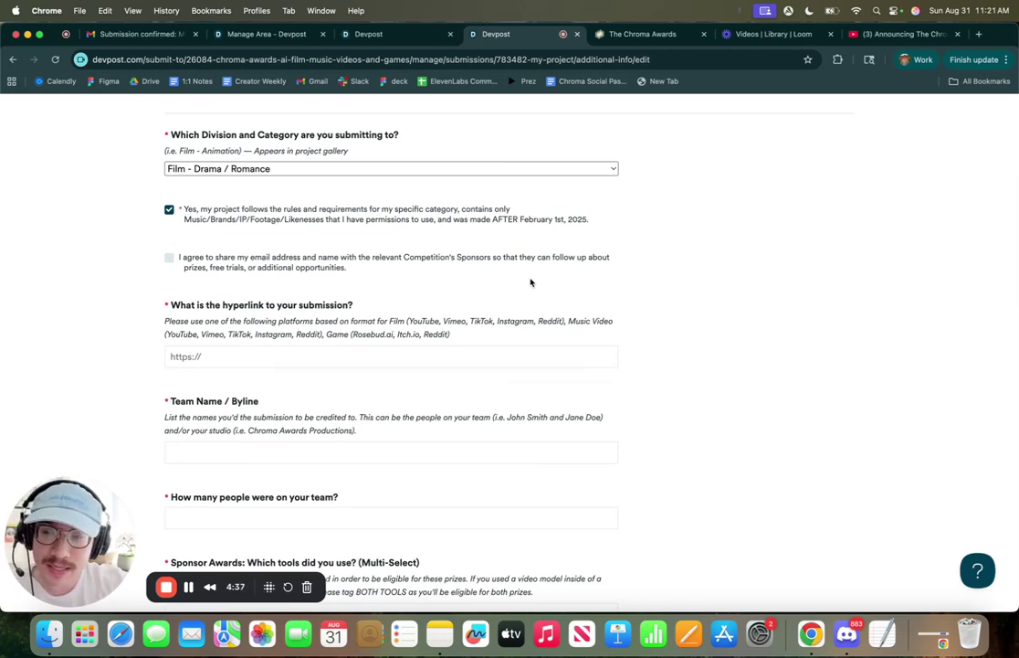
scroll(529, 282, "down", 2)
left_click(530, 277)
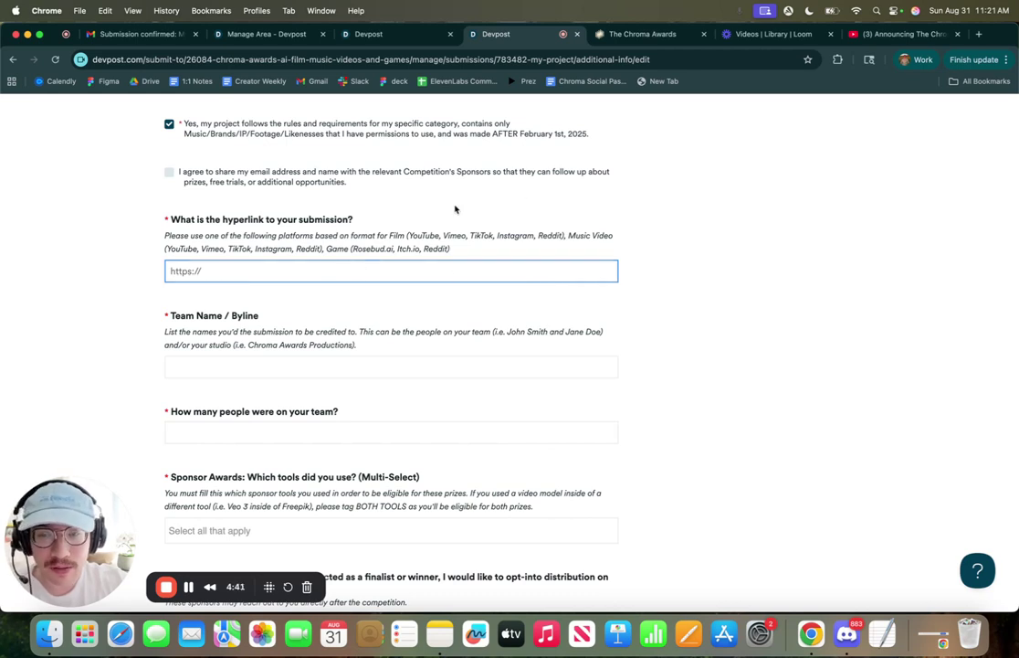
left_click(390, 205)
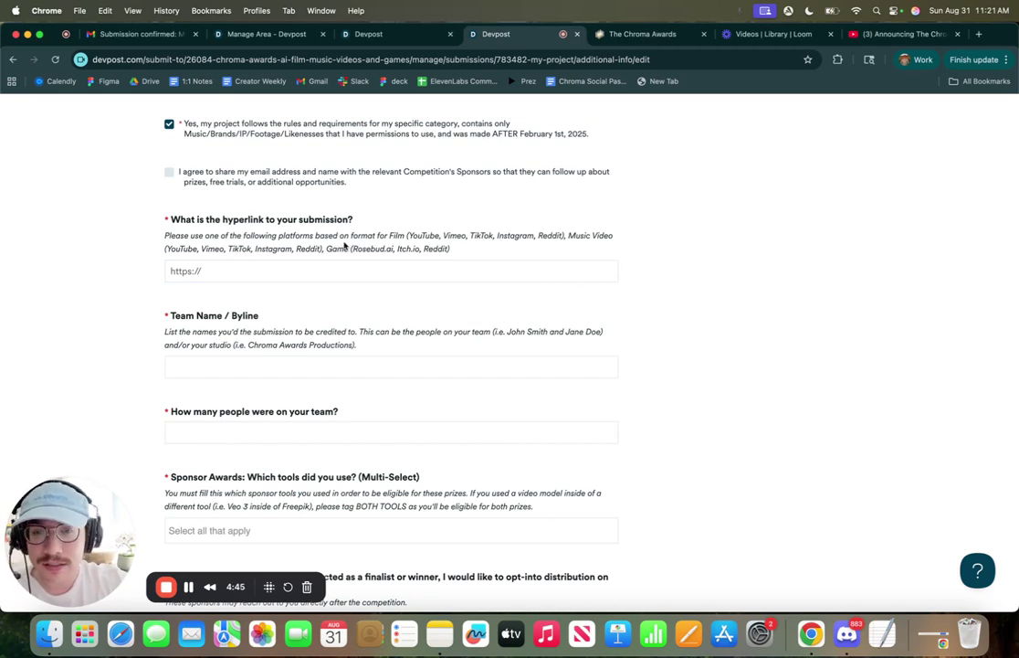
left_click(313, 271)
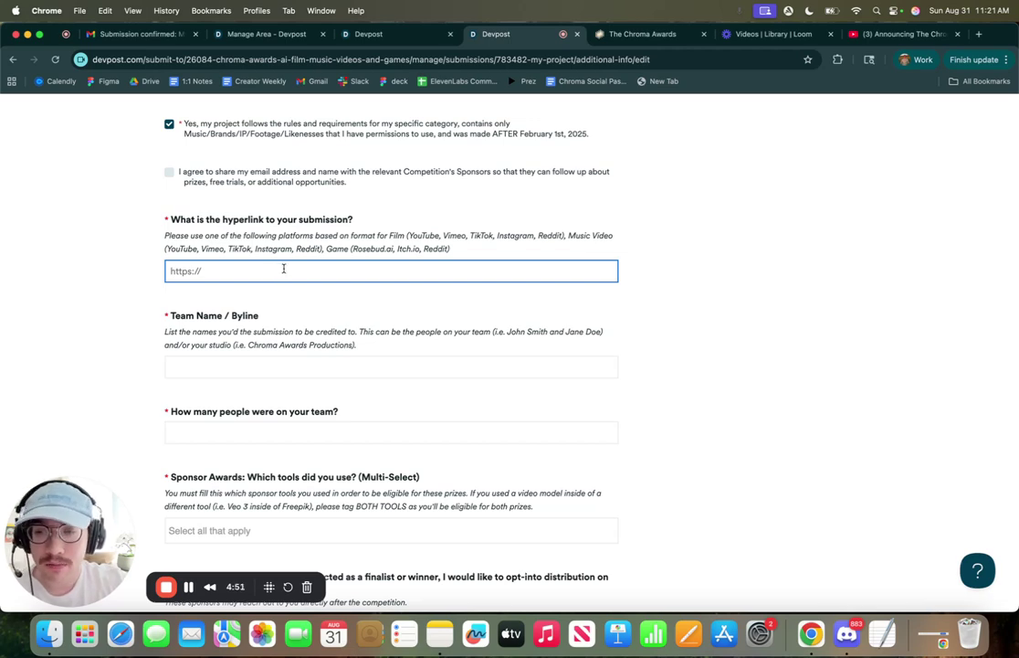
Step: Autofill Team Name / Byline with Chroma Awards and enter 12 as the team size
scroll(284, 268, "down", 2)
left_click(284, 272)
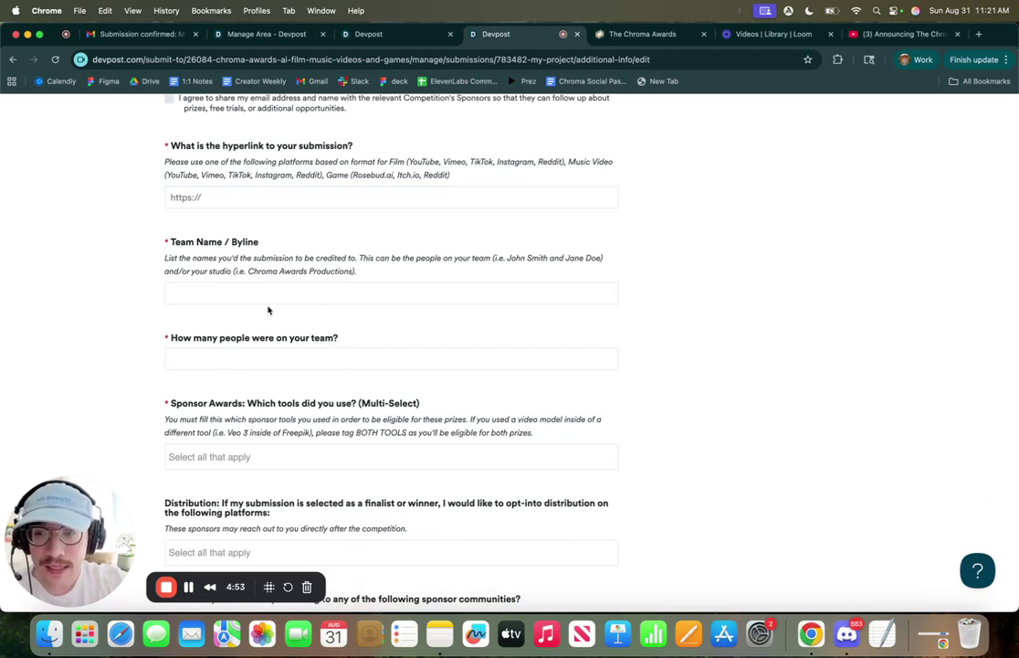
left_click(269, 294)
left_click(268, 321)
scroll(94, 350, "down", 1)
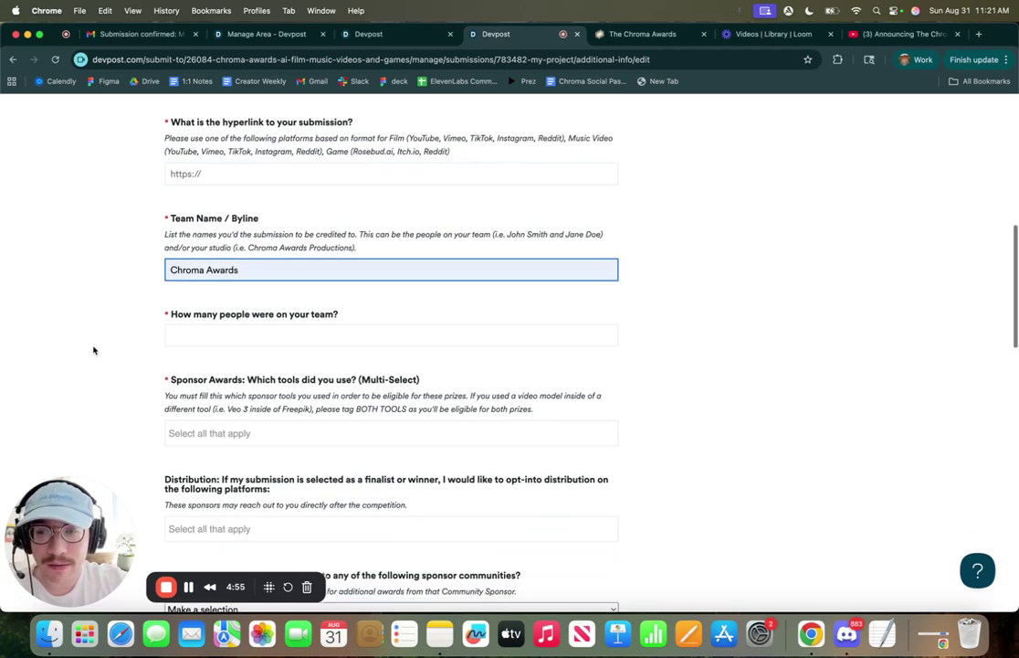
left_click(195, 303)
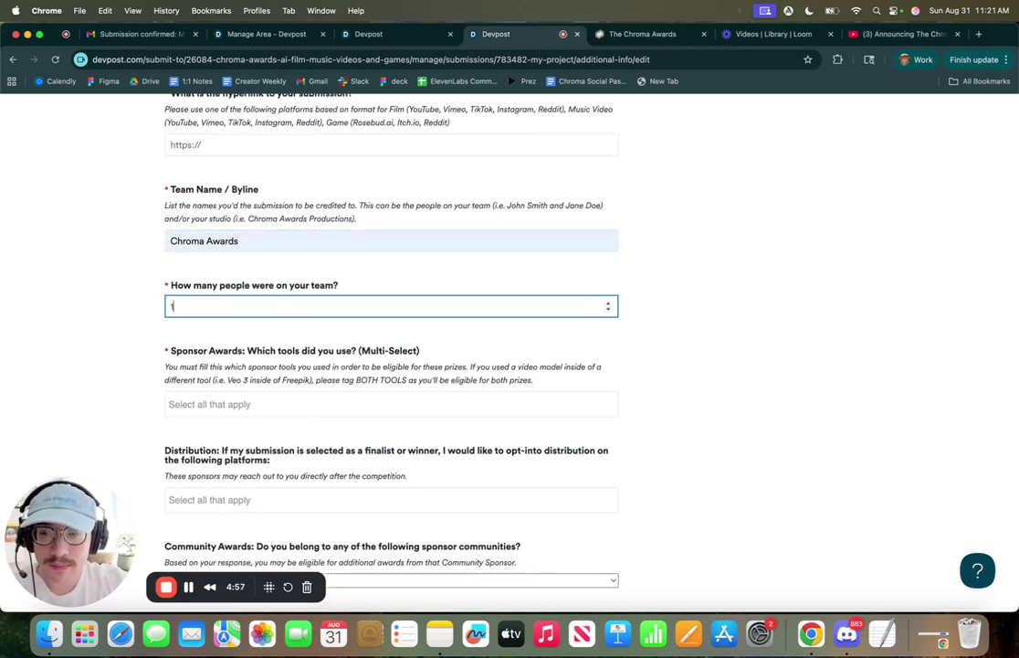
left_click(151, 352)
scroll(149, 350, "down", 3)
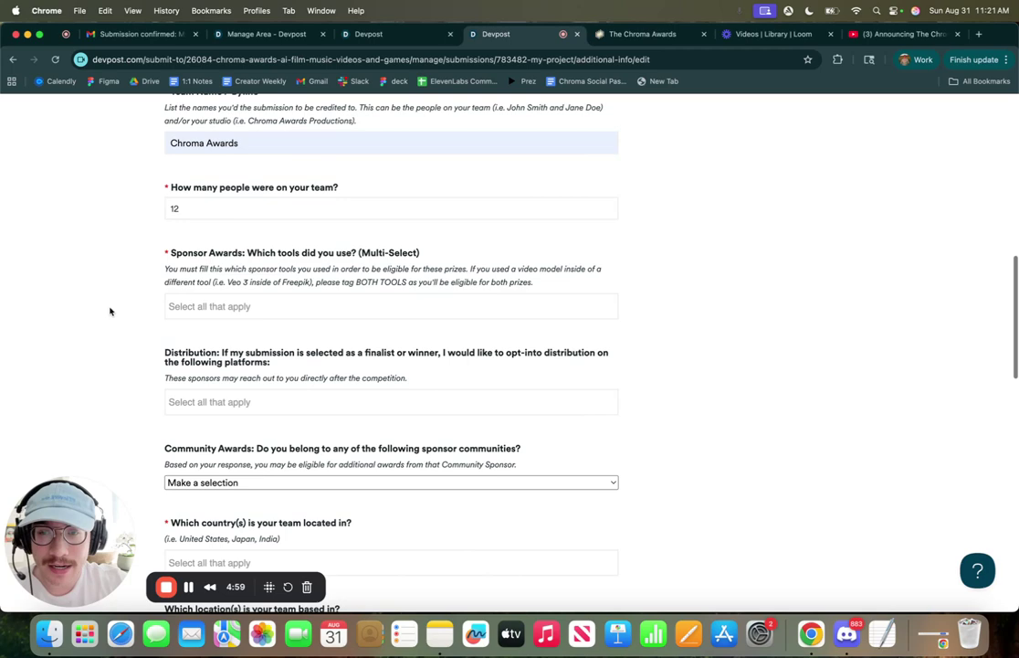
Step: Open the sponsor tools list and check the Chroma Awards prizes page before choosing
left_click(224, 309)
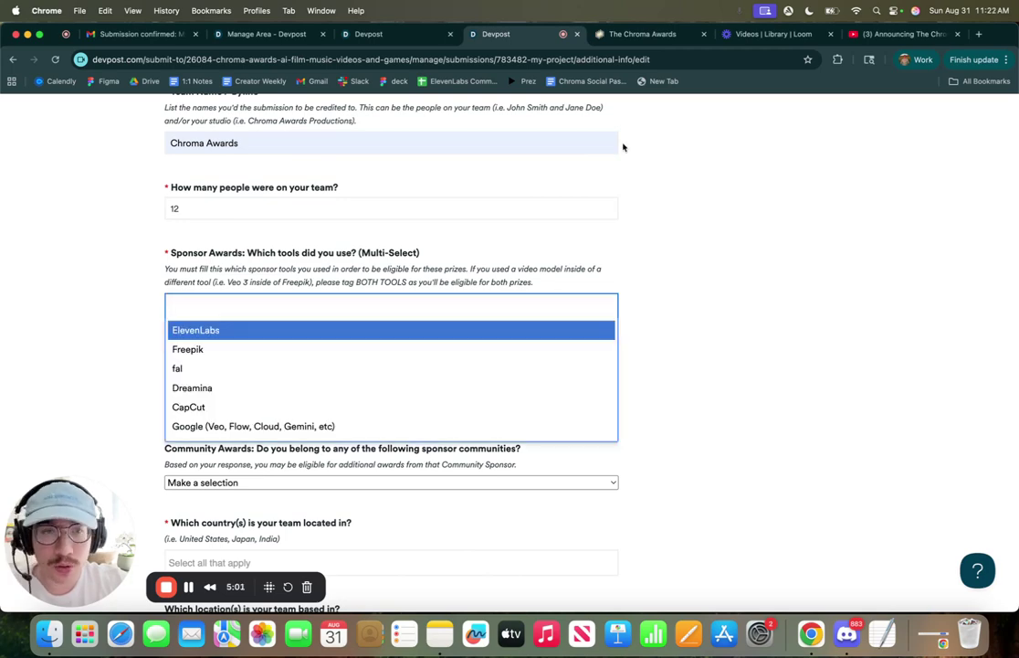
left_click(610, 35)
left_click(536, 35)
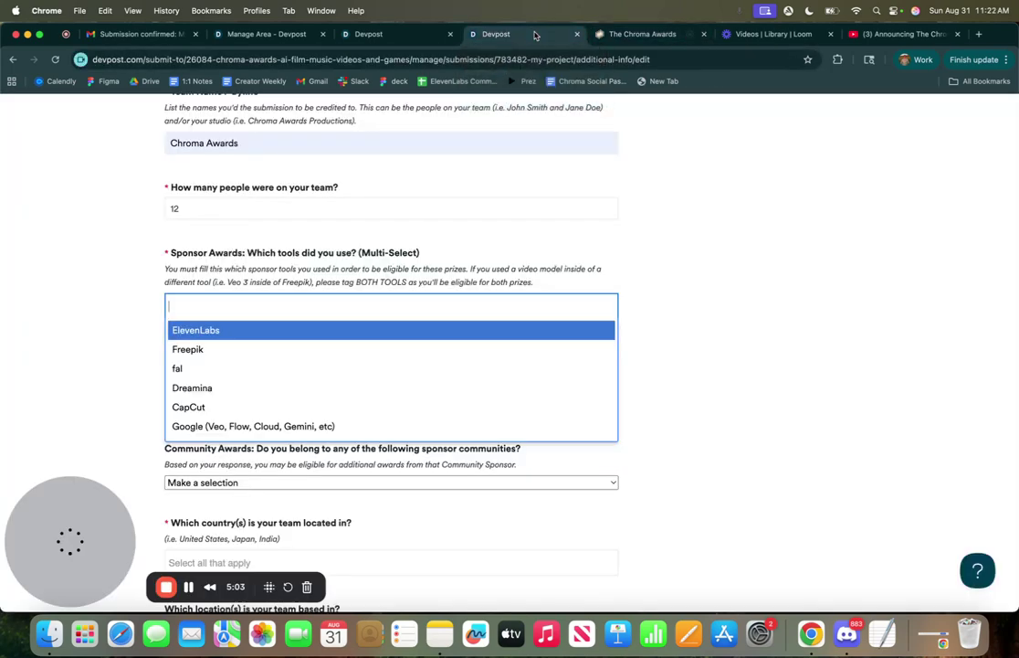
scroll(302, 360, "down", 2)
scroll(302, 361, "down", 2)
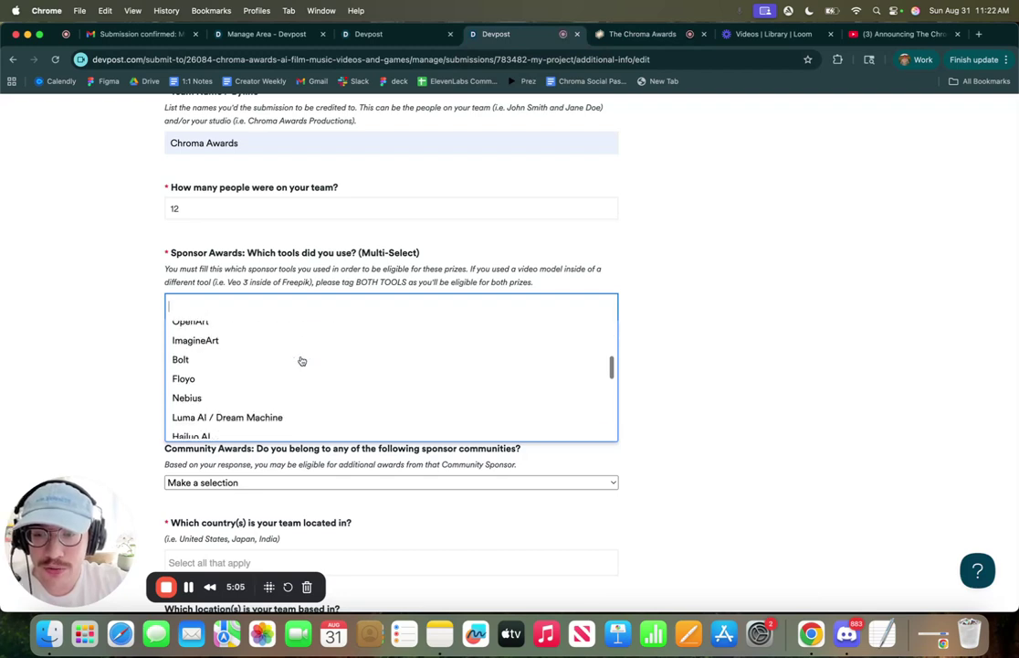
scroll(299, 377, "up", 2)
scroll(302, 365, "up", 4)
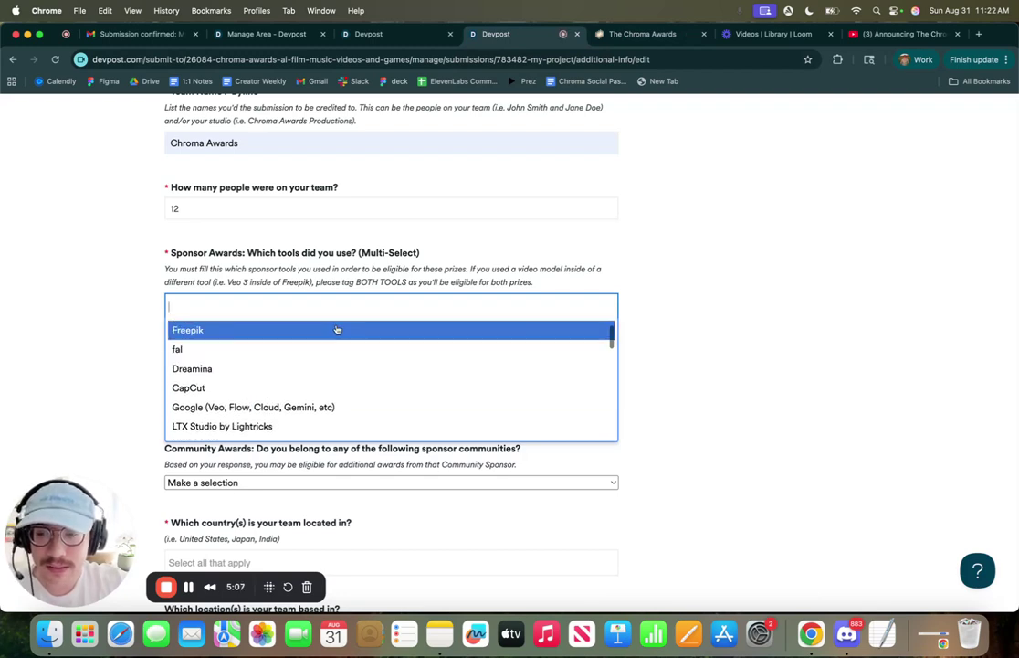
Step: Select ElevenLabs, Morph Studio and Dreamina as the sponsor tools used
left_click(352, 333)
left_click(364, 301)
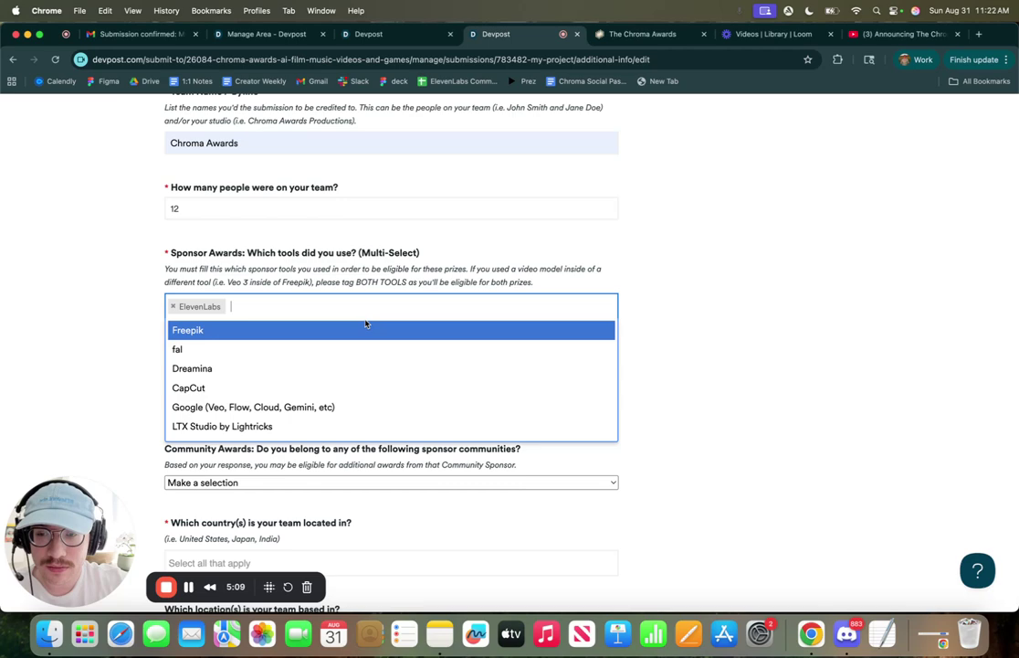
scroll(355, 376, "down", 5)
left_click(360, 371)
left_click(391, 314)
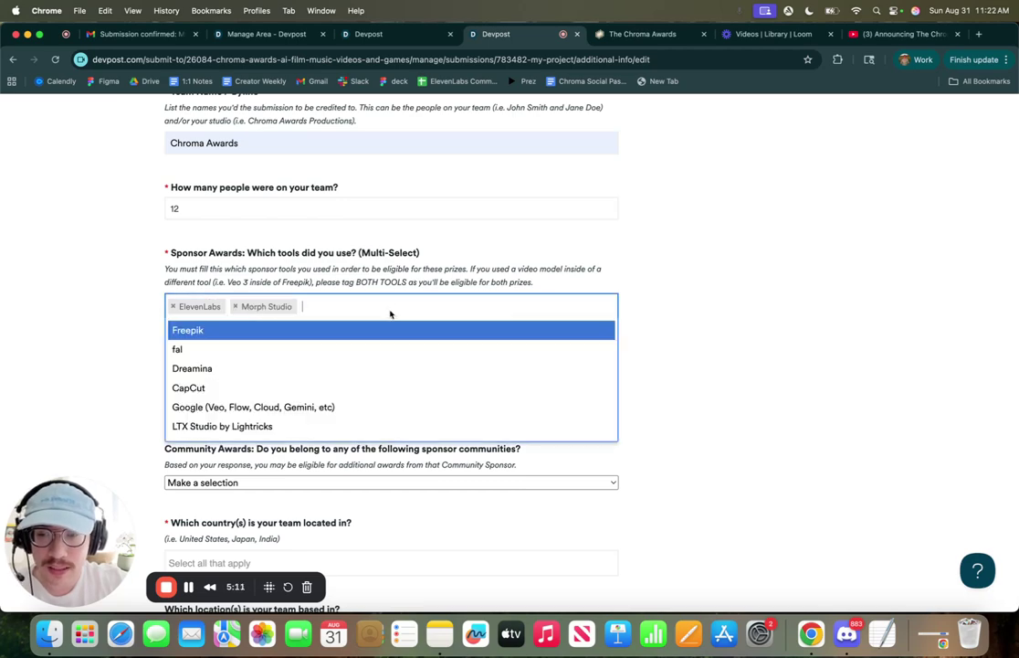
scroll(371, 382, "up", 2)
left_click(357, 422)
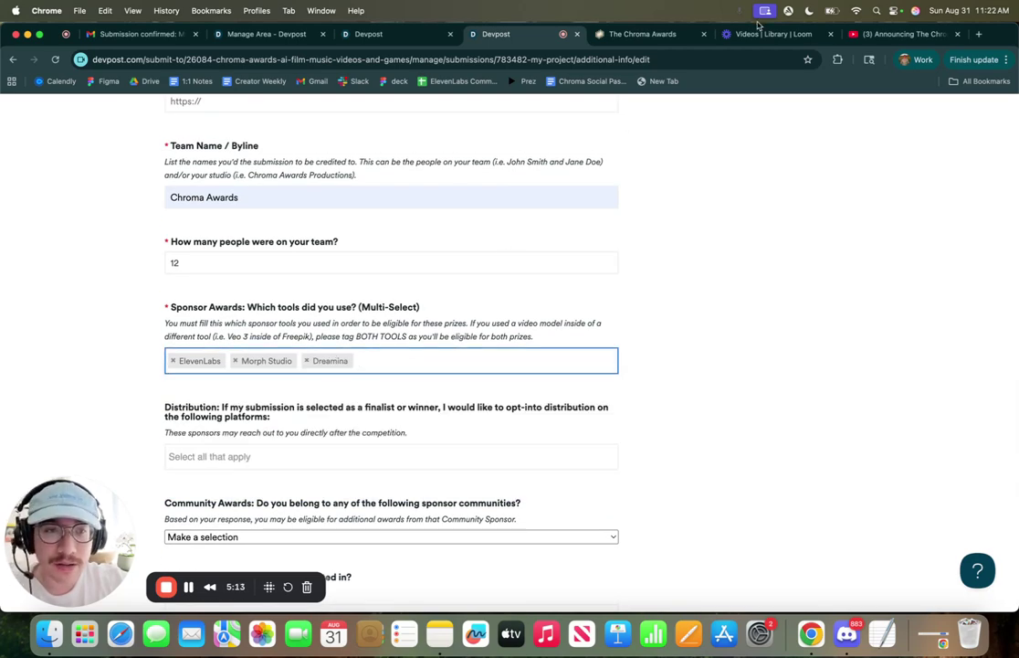
scroll(548, 274, "down", 2)
scroll(659, 328, "down", 2)
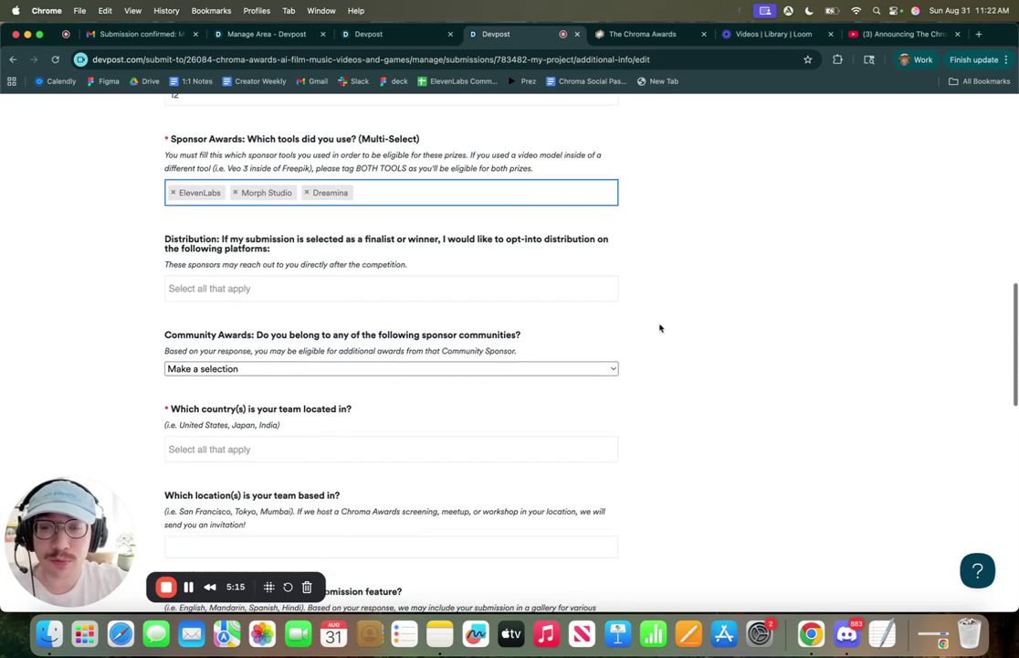
scroll(432, 255, "up", 2)
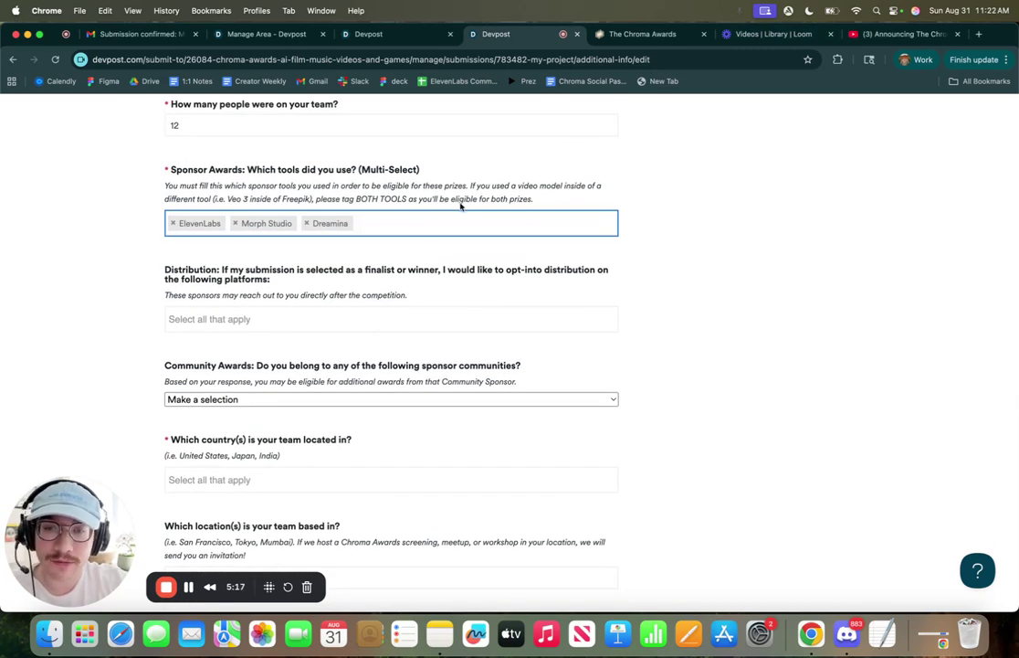
scroll(459, 205, "down", 1)
Step: Opt the submission into distribution on Fairground.tv
left_click(451, 292)
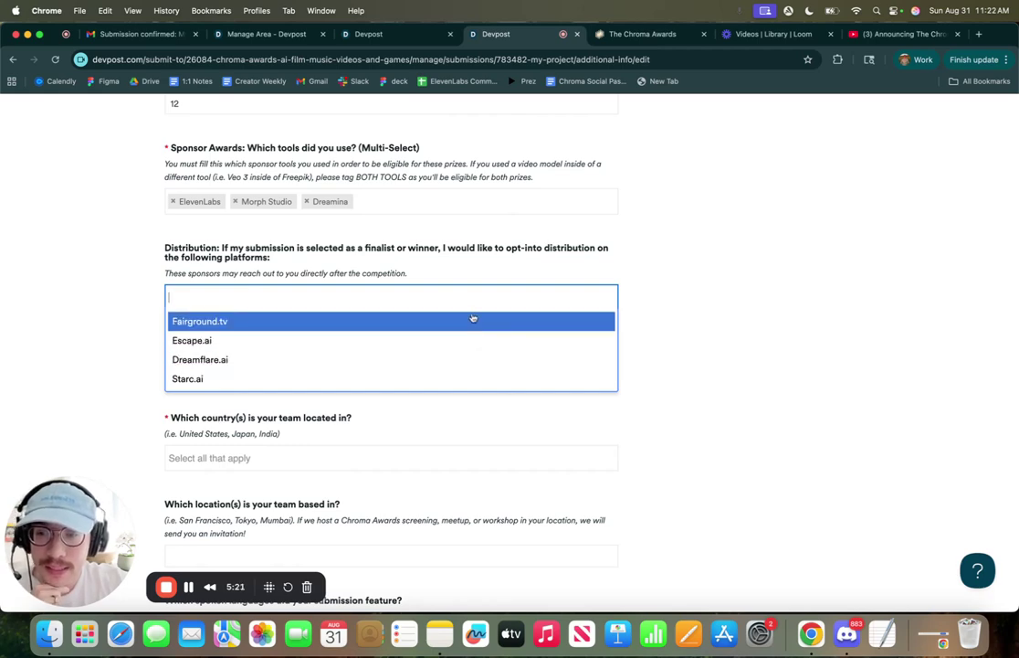
left_click(555, 318)
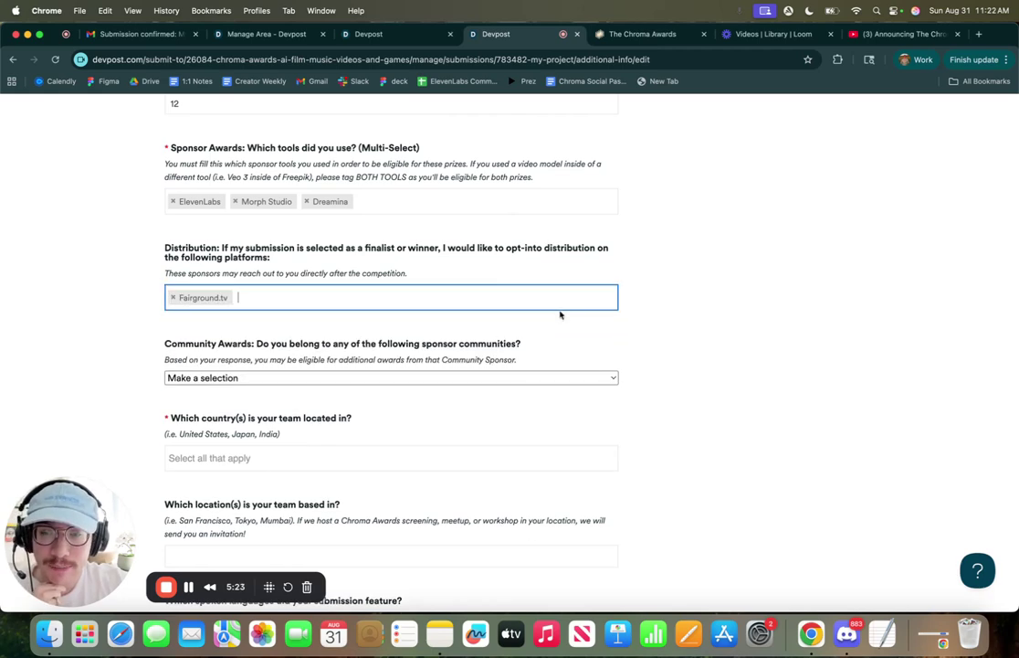
scroll(732, 332, "down", 3)
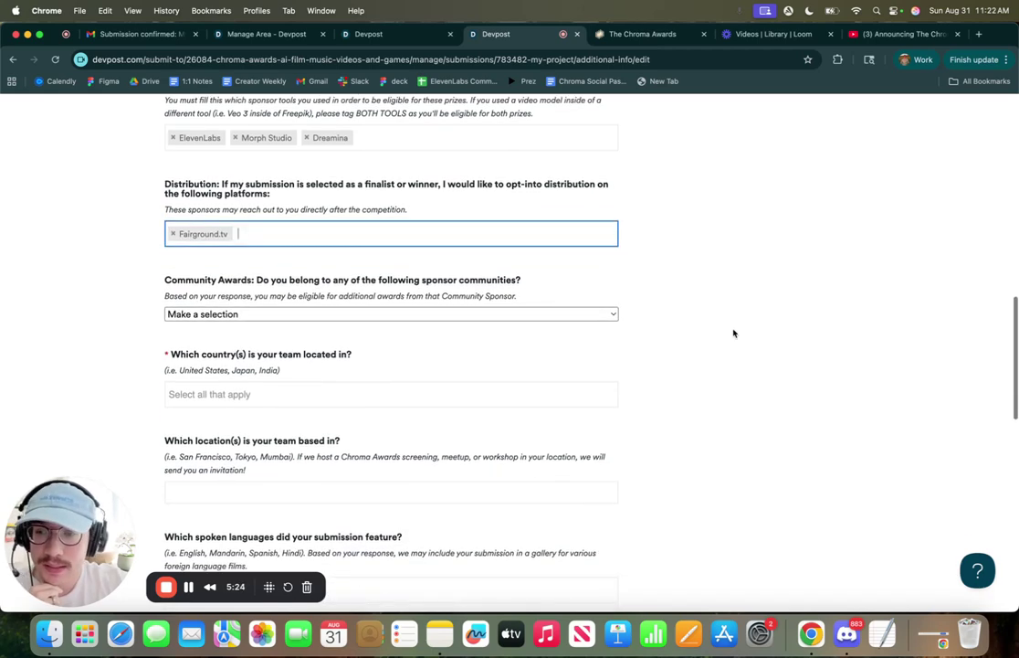
Step: Choose Machine Cinema as the team's sponsor community
left_click(546, 315)
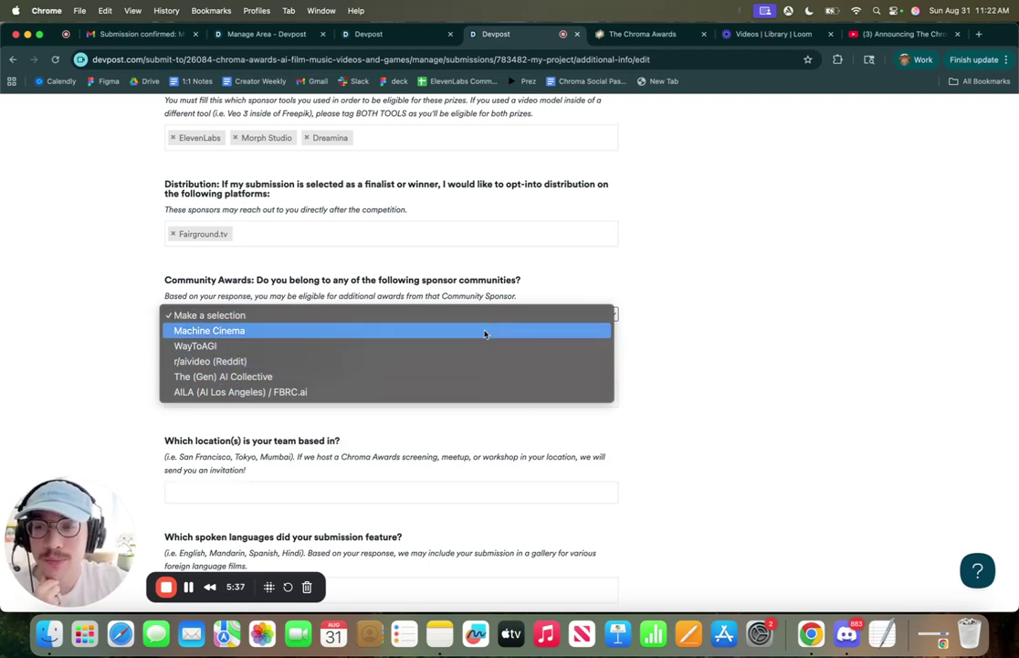
left_click(484, 330)
scroll(484, 333, "down", 3)
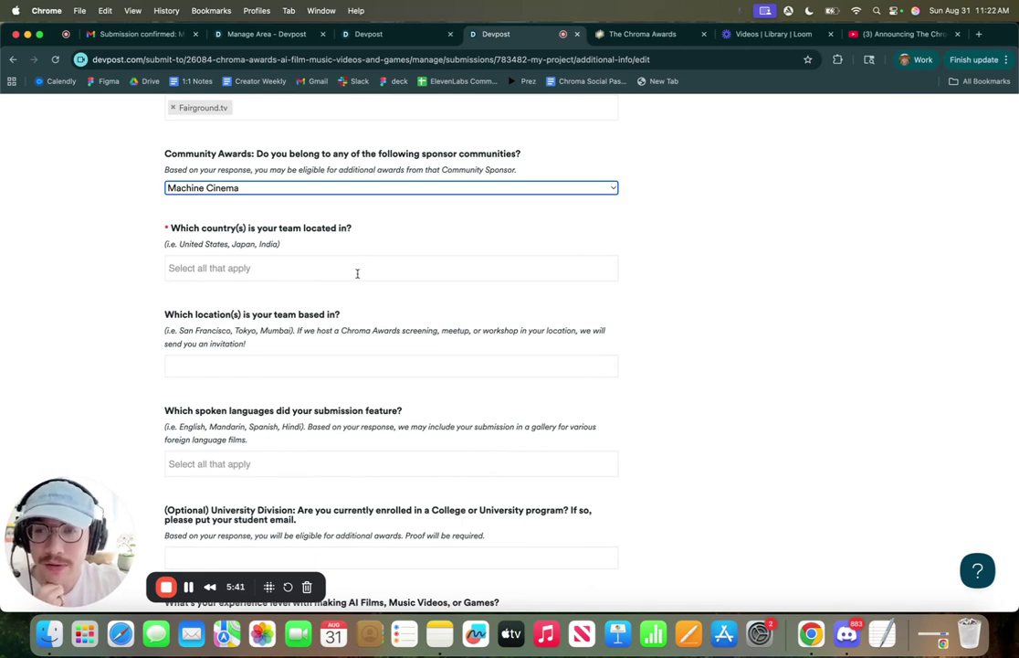
Step: Set the team's country to United States and its location to SF
left_click(193, 267)
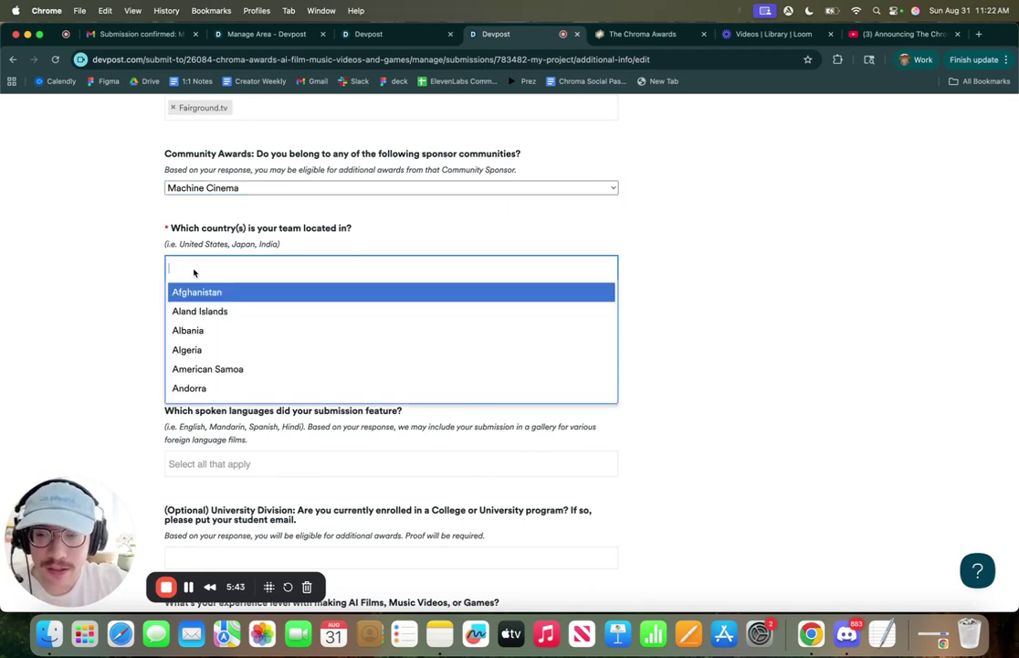
type("Usa")
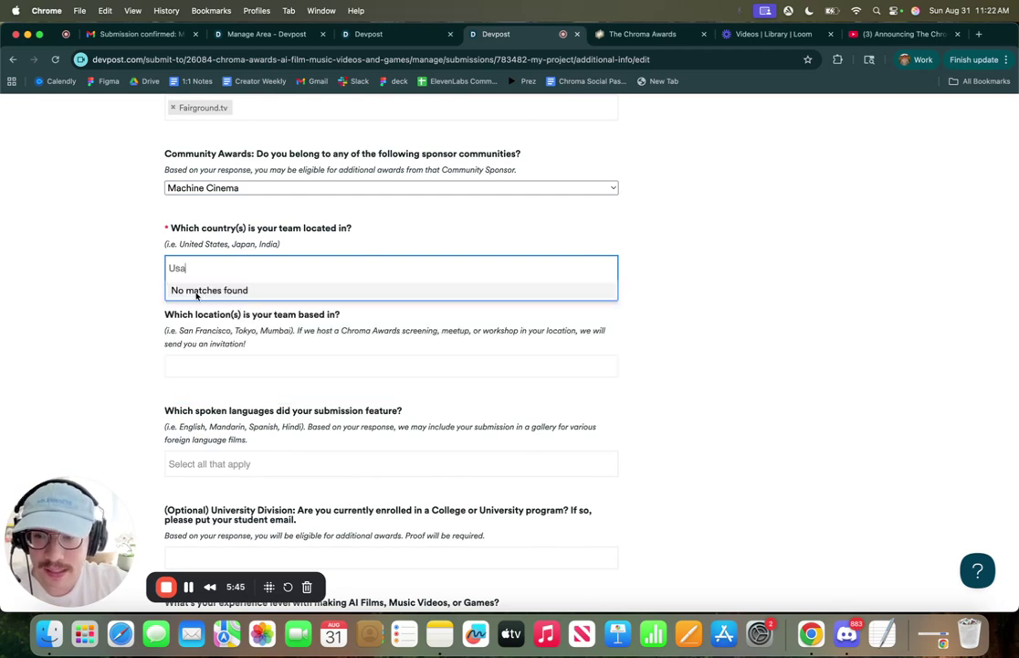
key("BackSpace")
key("BackSpace")
type("nit")
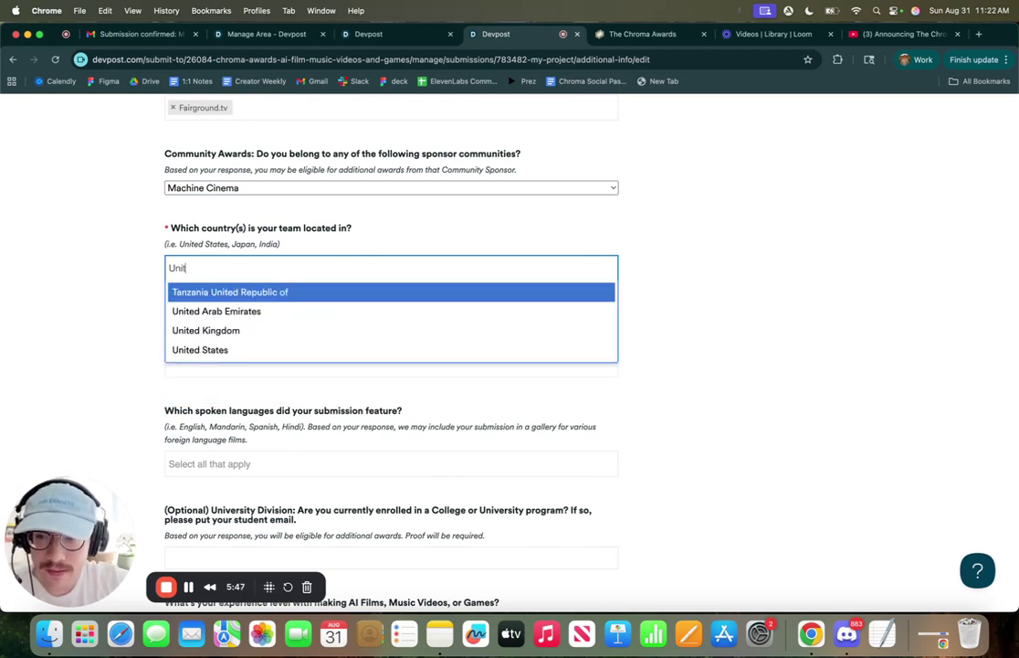
key("Down")
key("Down")
key("Down")
key("Return")
left_click(199, 359)
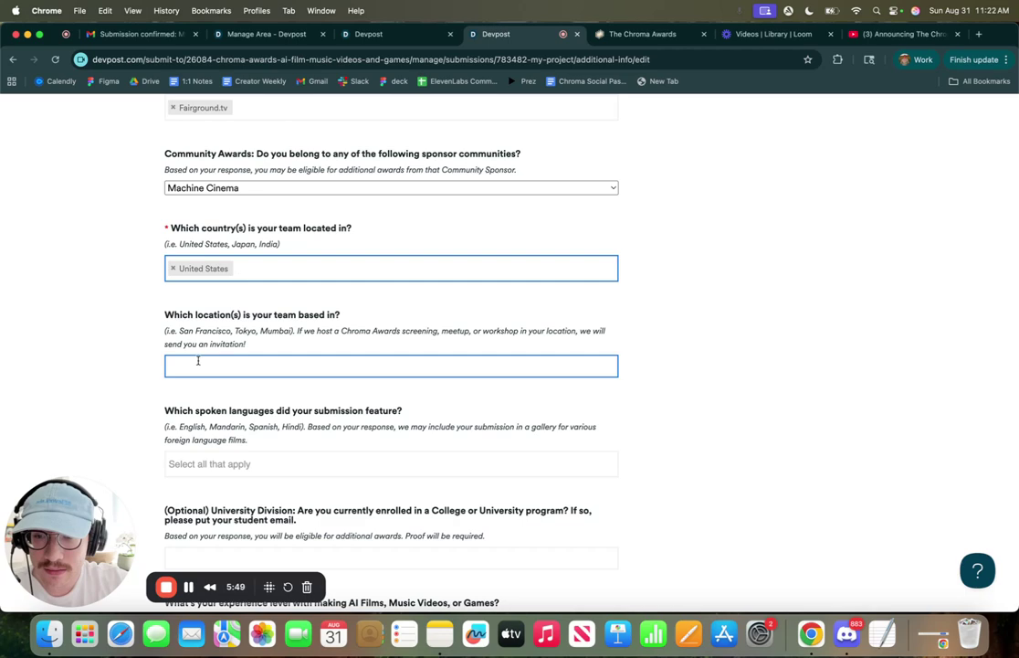
type("S")
left_click(235, 396)
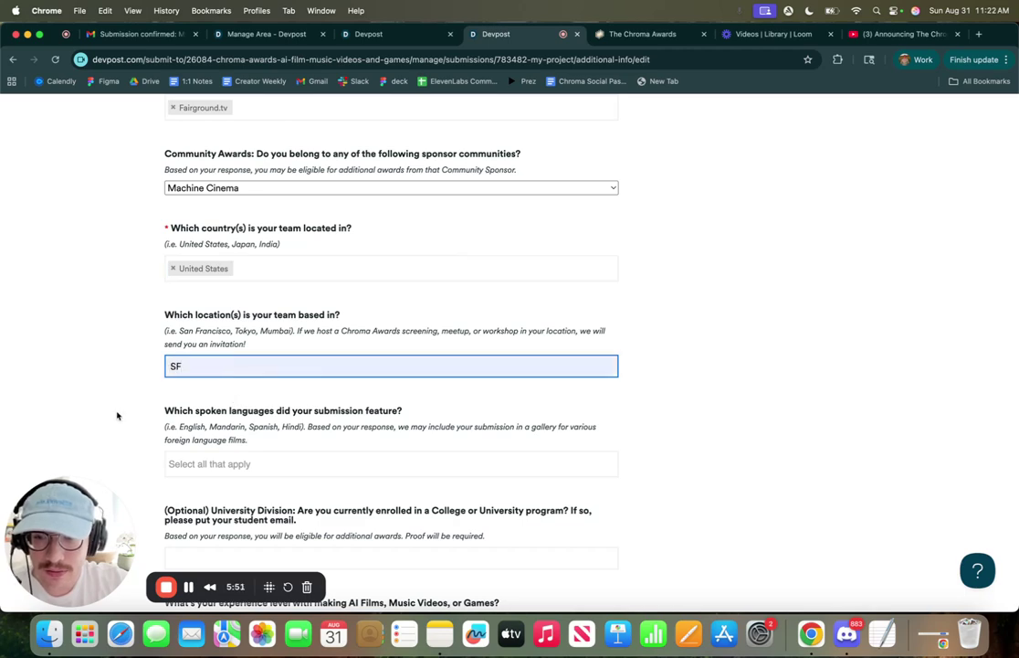
scroll(159, 369, "down", 3)
Step: Choose English as the submission's spoken language
left_click(209, 331)
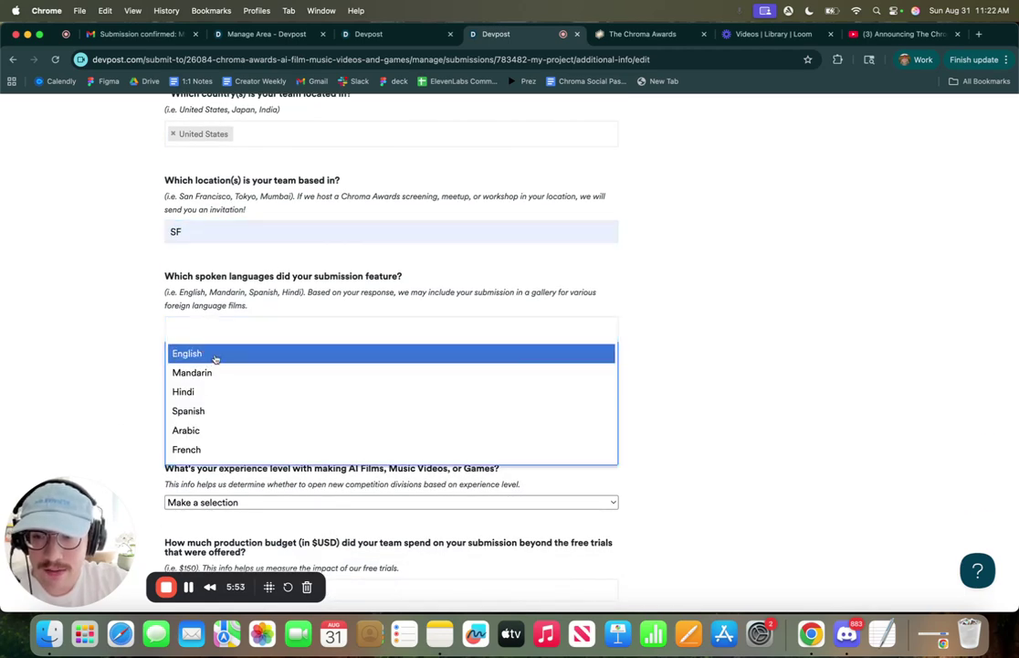
left_click(216, 354)
scroll(215, 358, "down", 2)
scroll(216, 358, "down", 1)
left_click(189, 284)
scroll(189, 284, "up", 2)
left_click(196, 278)
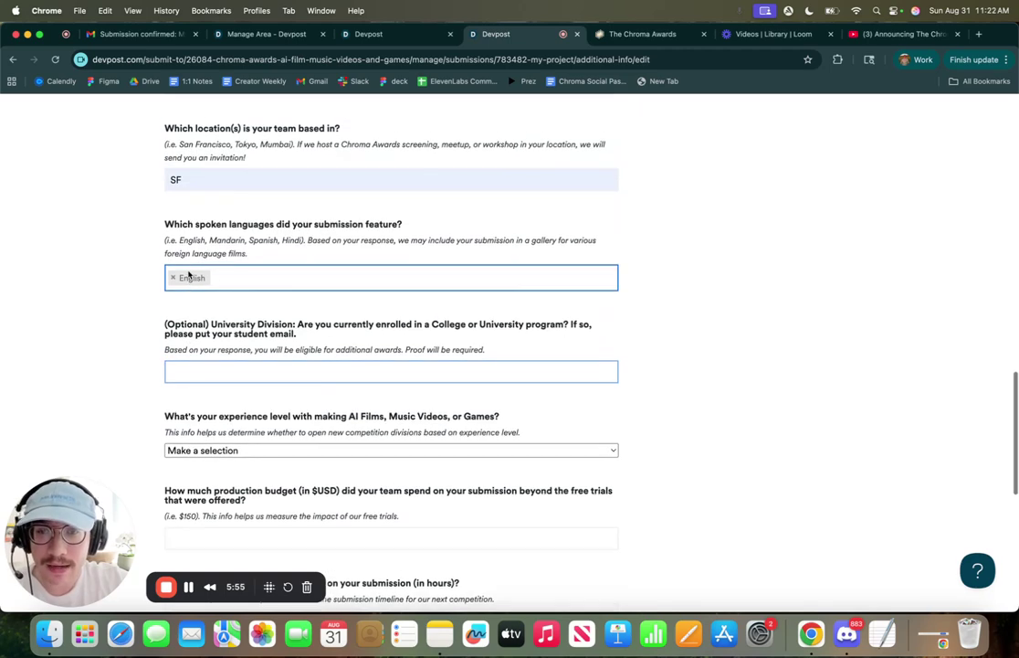
left_click(297, 248)
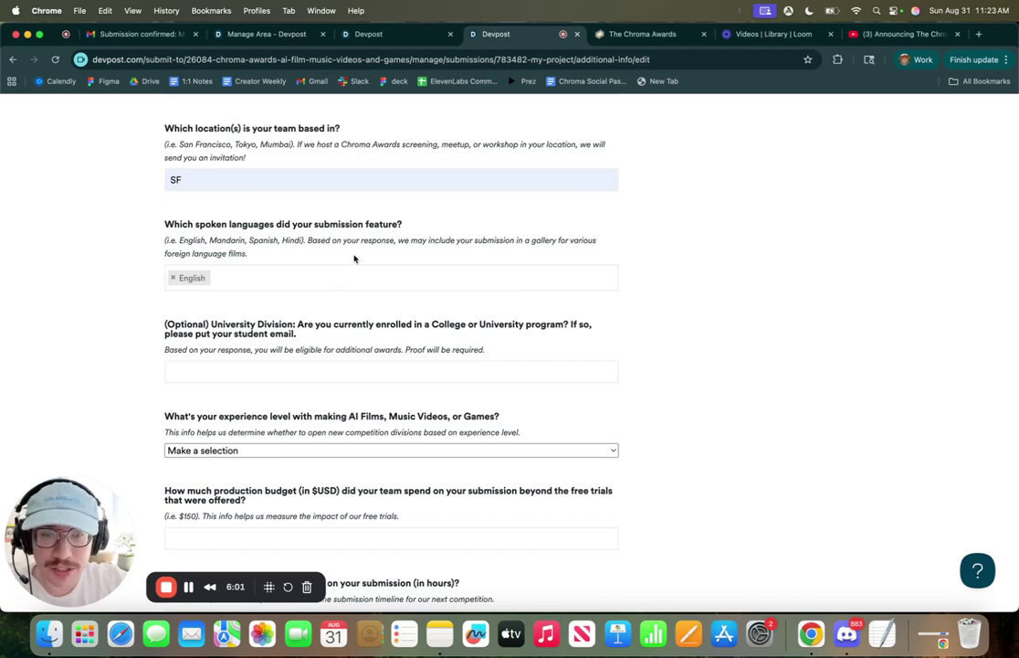
Step: Work on the university email answer, clearing the stray highlighted text
scroll(354, 258, "down", 2)
scroll(354, 260, "up", 2)
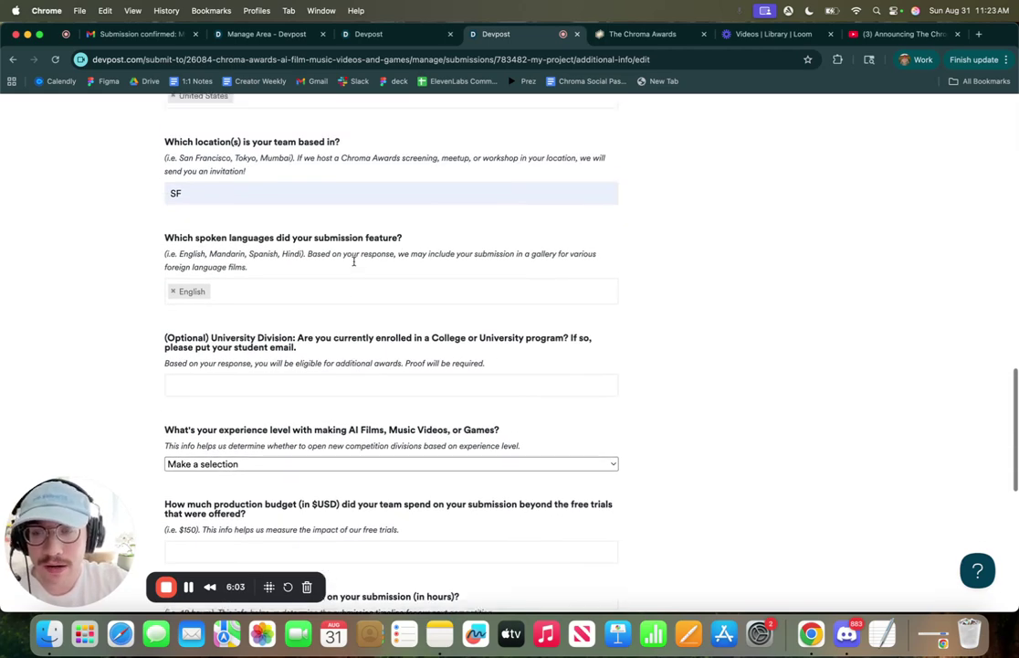
scroll(355, 261, "down", 2)
left_click(354, 265)
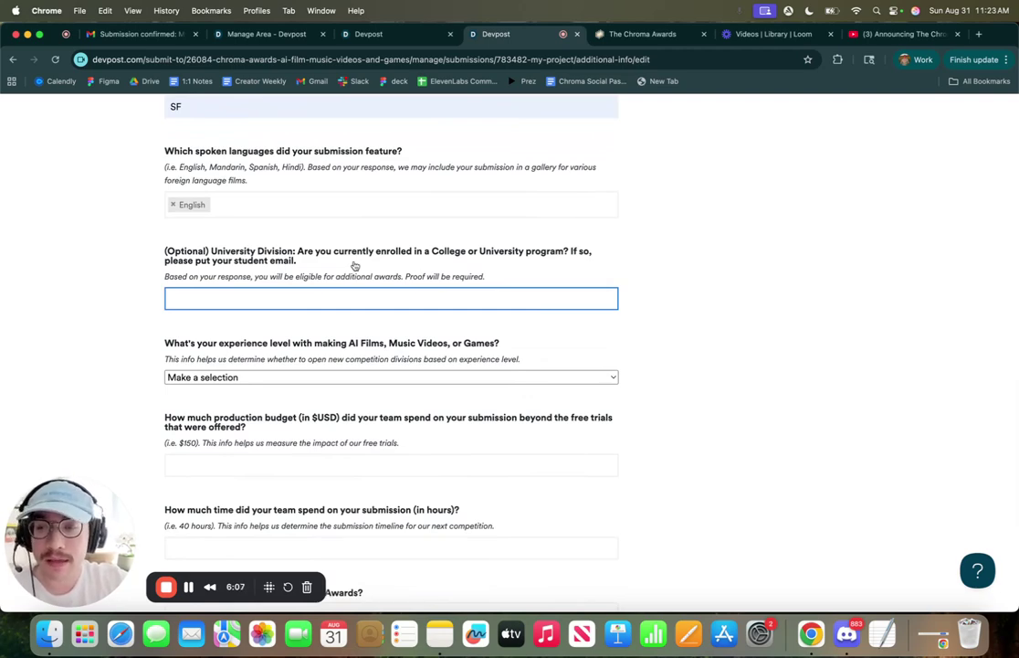
scroll(354, 265, "down", 2)
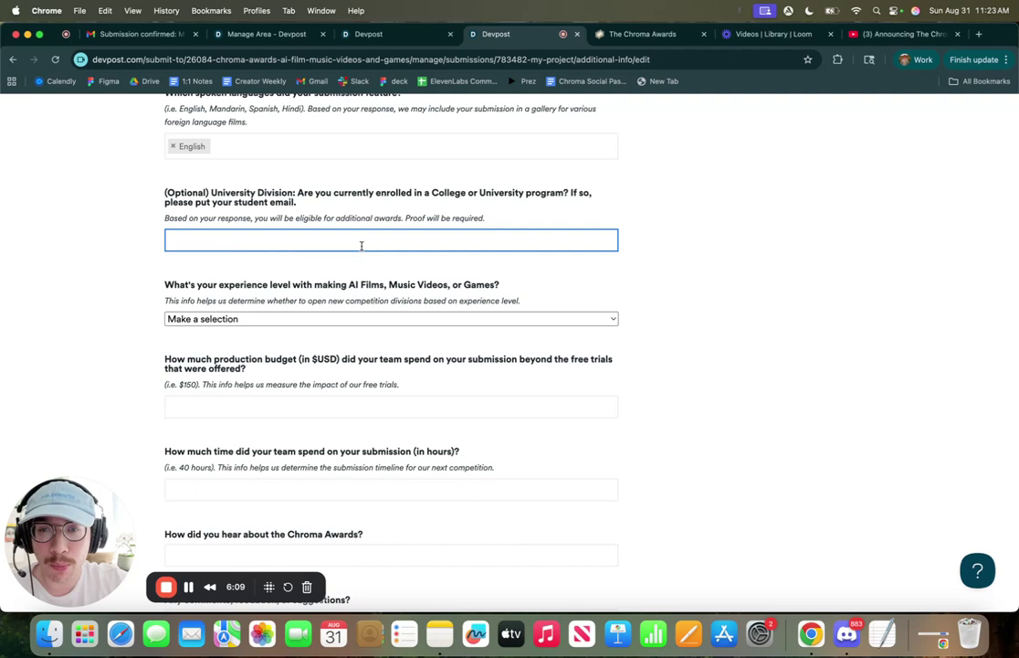
left_click(324, 365)
left_click(398, 210)
left_click_drag(398, 209, 215, 195)
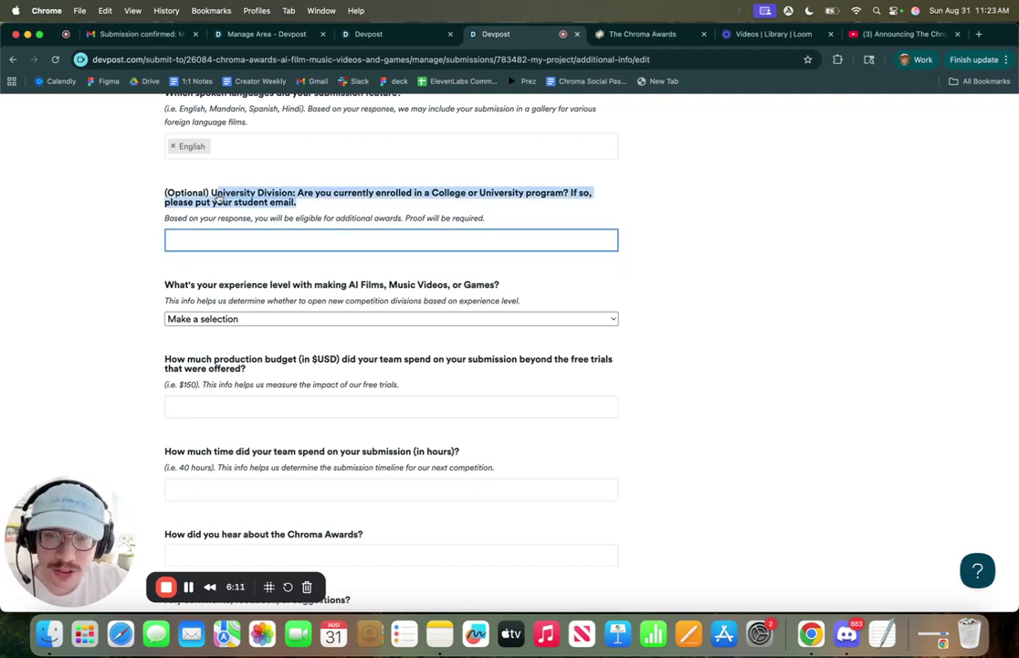
left_click(224, 199)
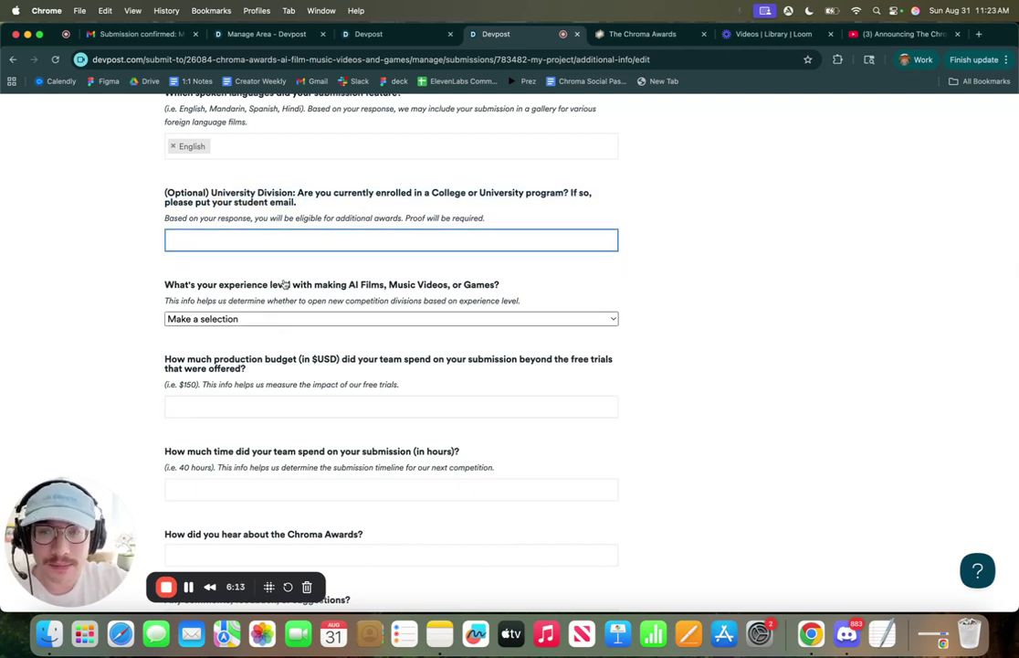
Step: Choose Intermediate as the team's experience level
left_click(265, 318)
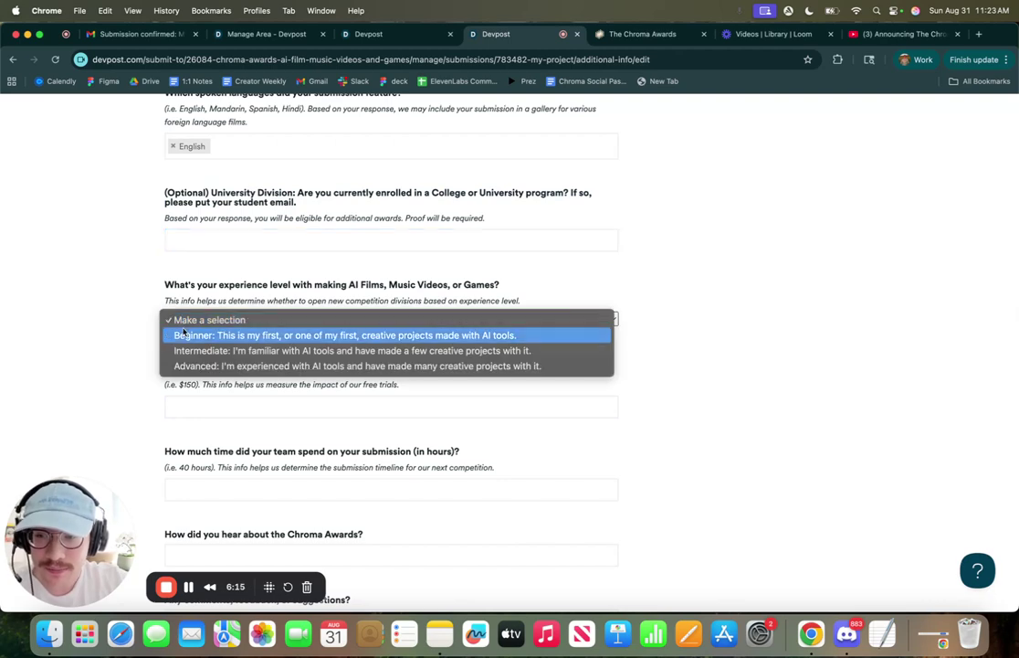
left_click(140, 333)
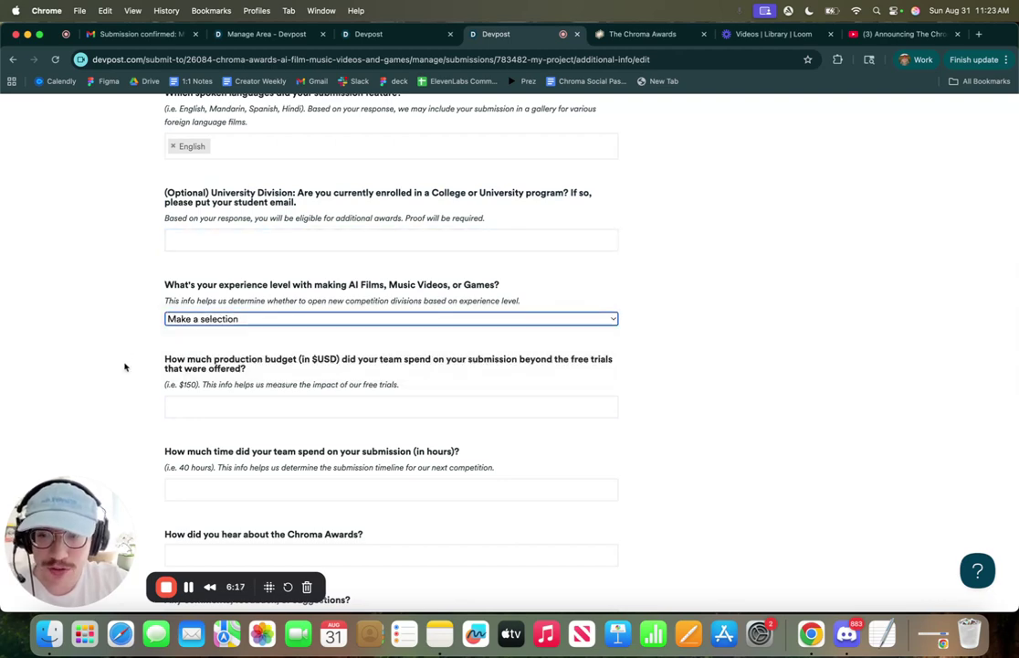
scroll(125, 366, "down", 1)
left_click(220, 272)
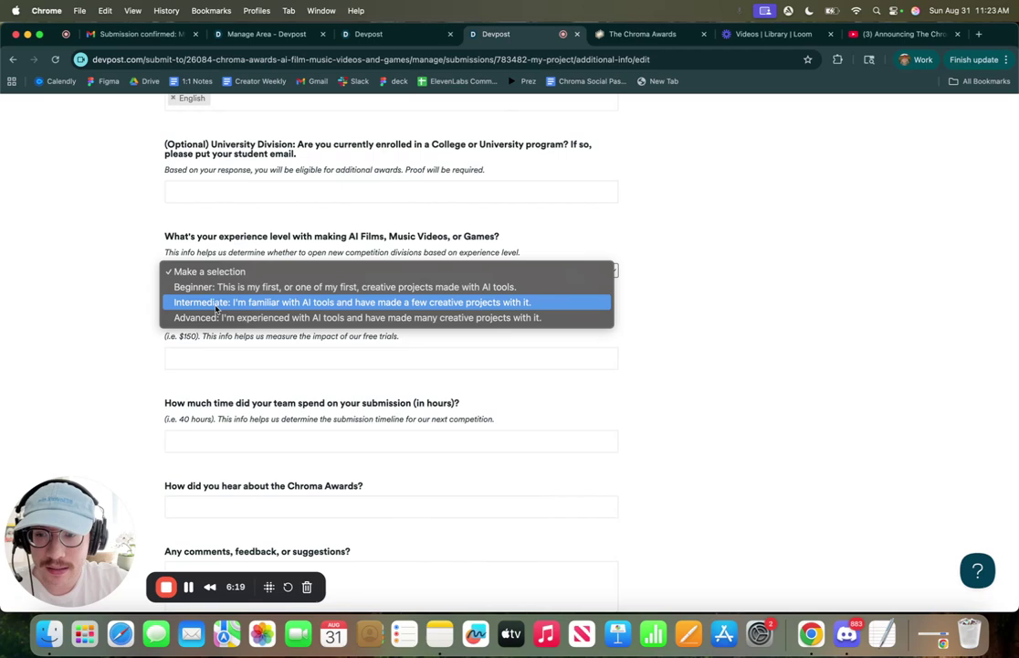
left_click(217, 308)
scroll(92, 357, "down", 3)
Step: Enter a 100 production budget and Social Media as the referral source, then save
left_click(230, 242)
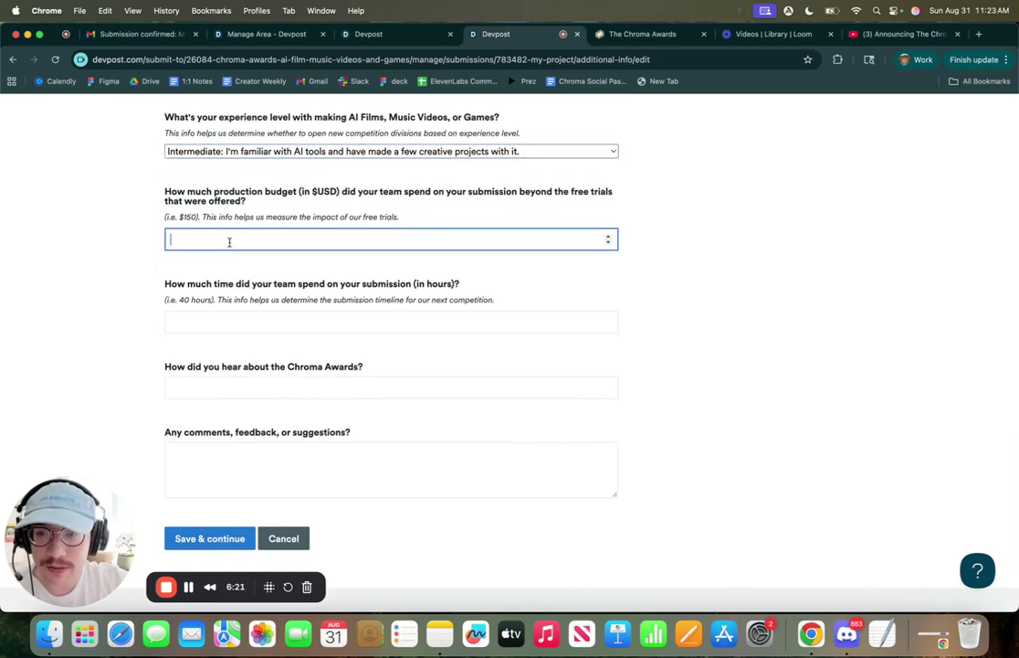
type("100")
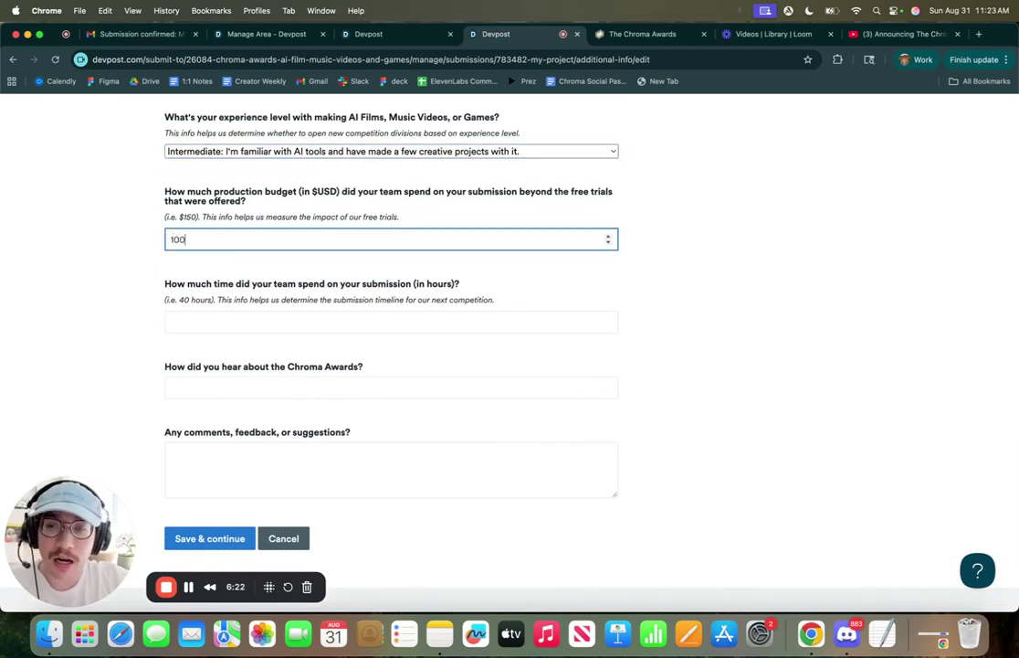
left_click(208, 323)
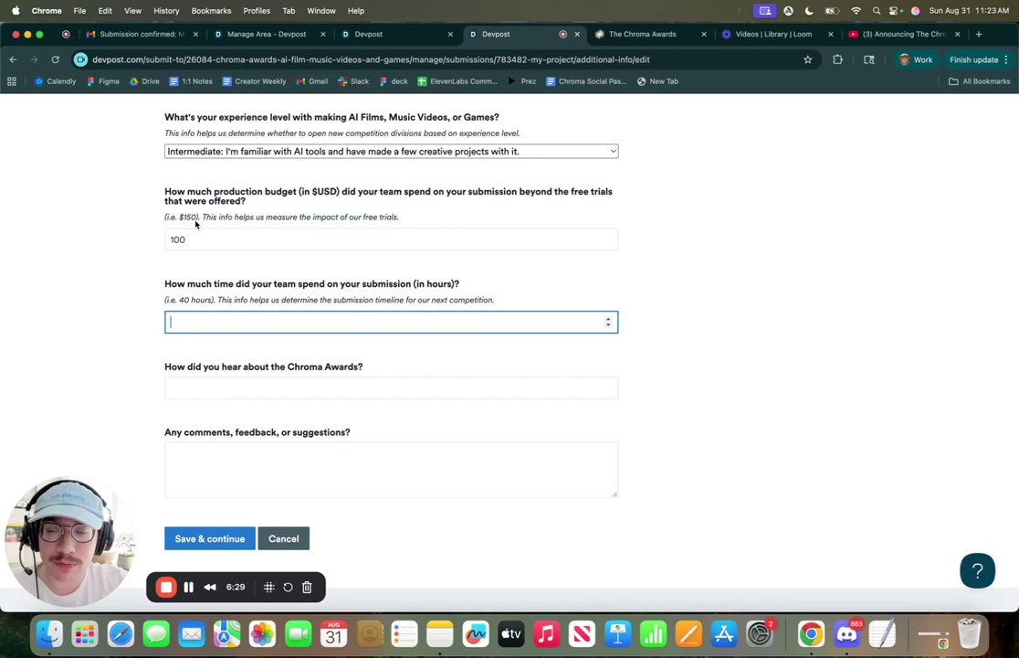
scroll(175, 332, "down", 1)
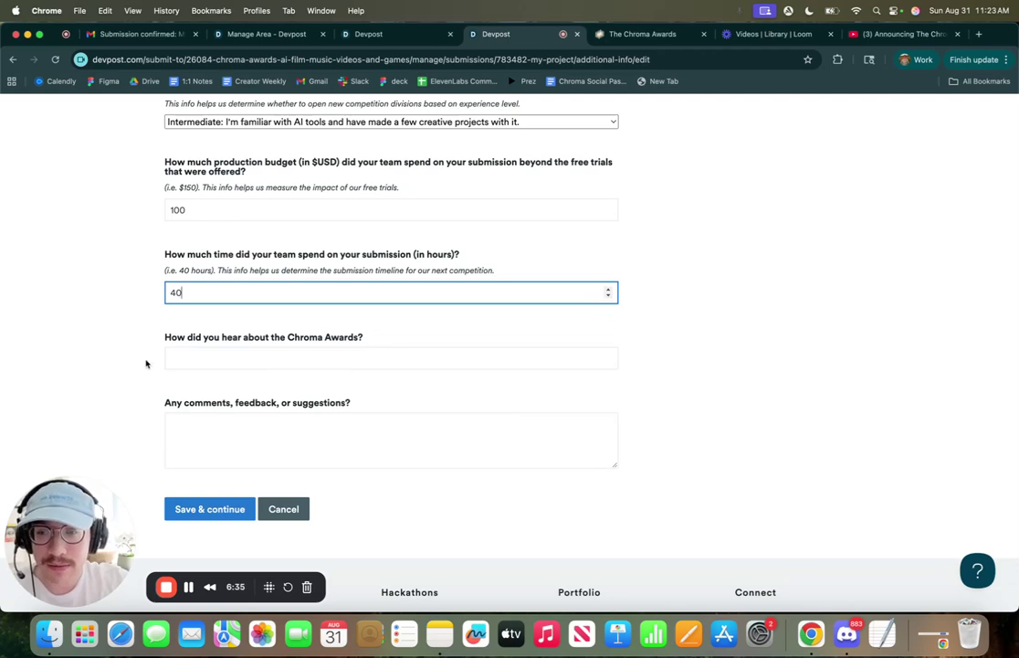
scroll(147, 364, "down", 1)
key("Tab")
type("So")
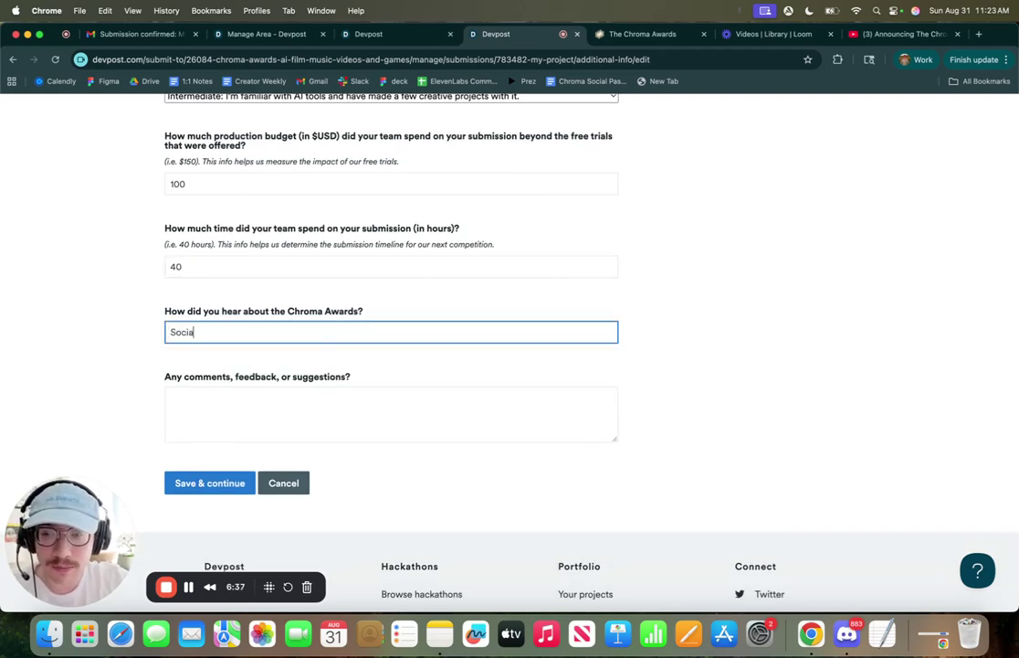
type("cial Media")
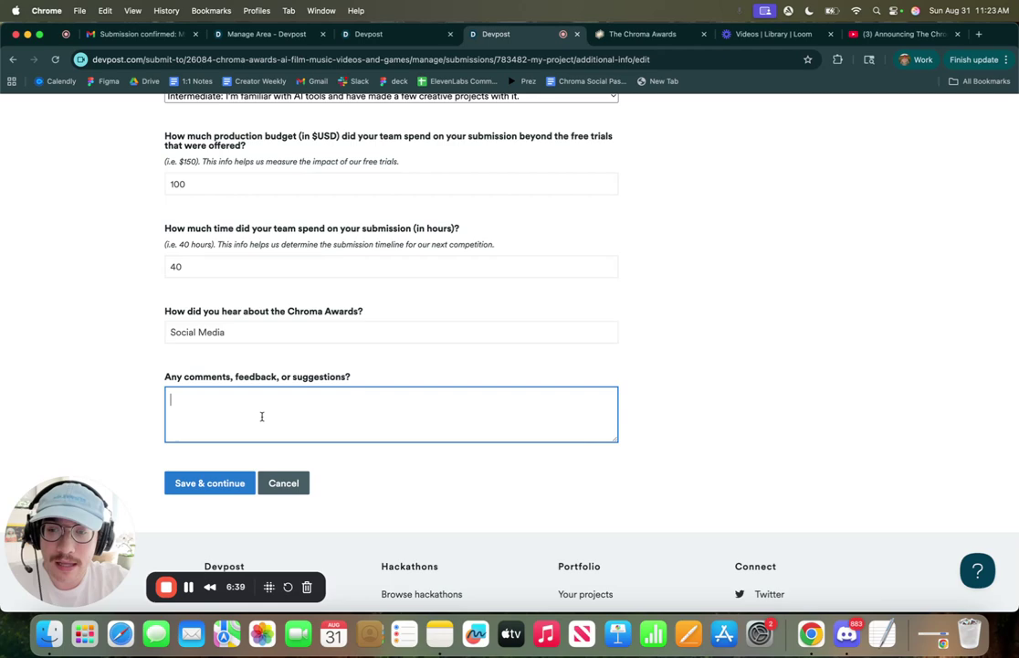
left_click(227, 484)
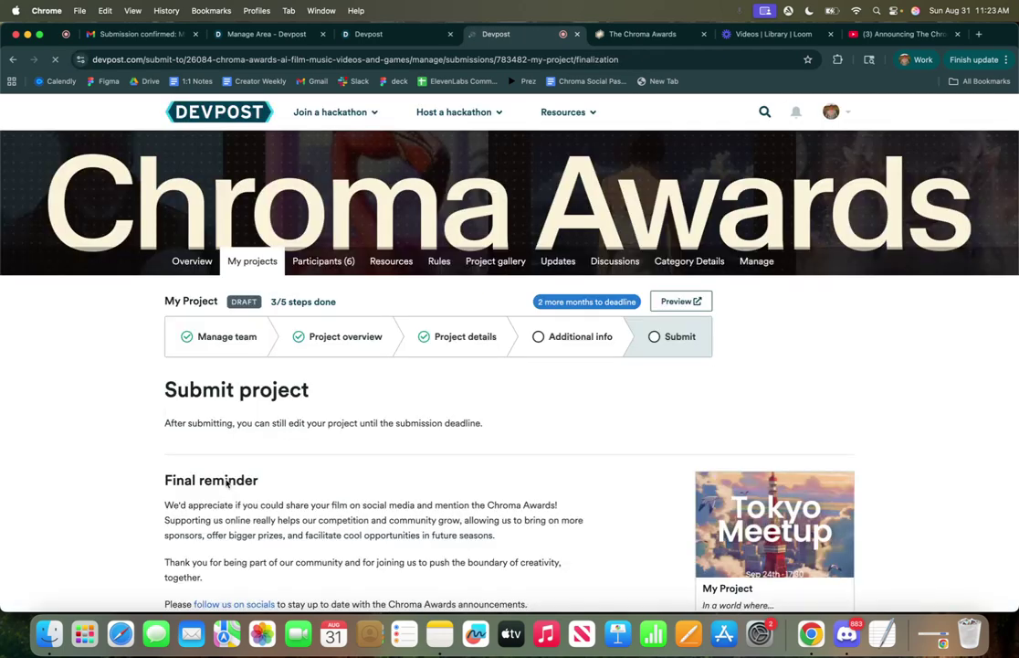
Step: Review the Submit project page and tick the Terms & conditions checkbox
scroll(335, 380, "down", 3)
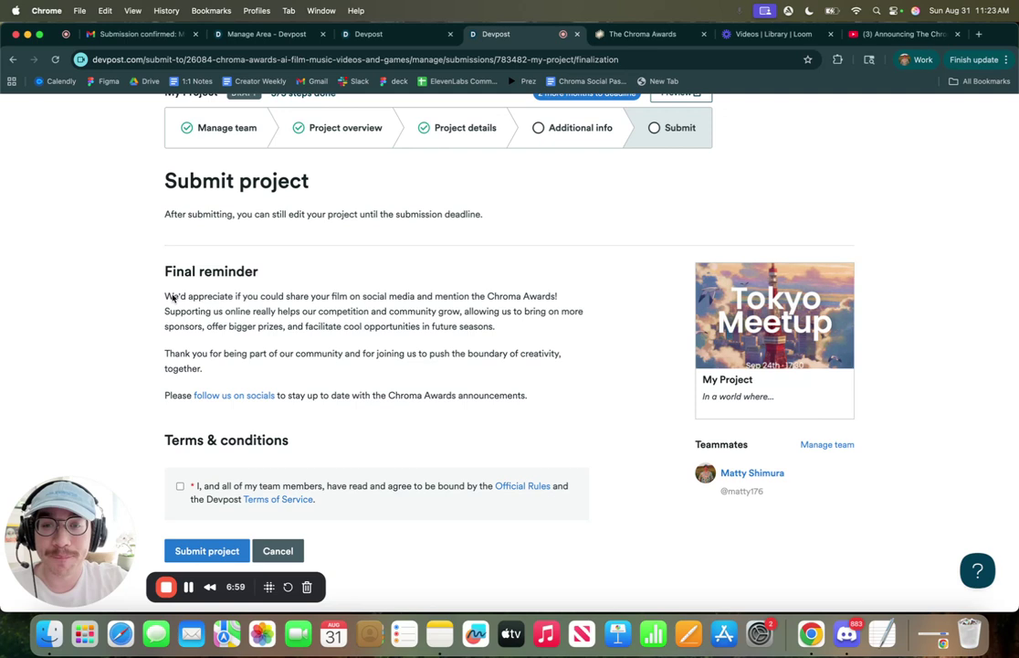
scroll(172, 299, "down", 1)
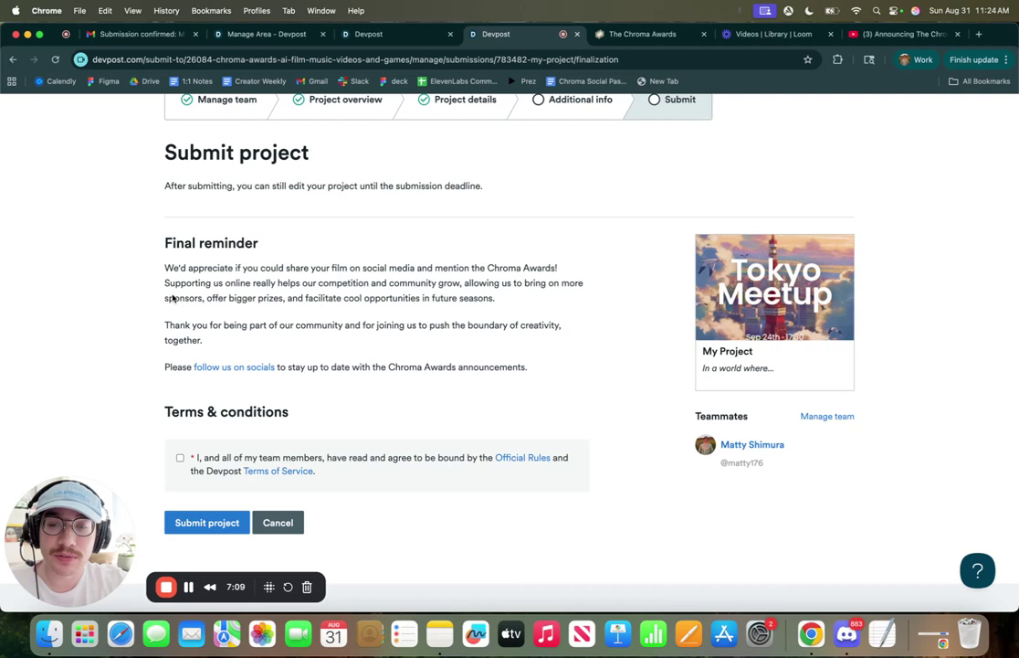
scroll(172, 298, "down", 2)
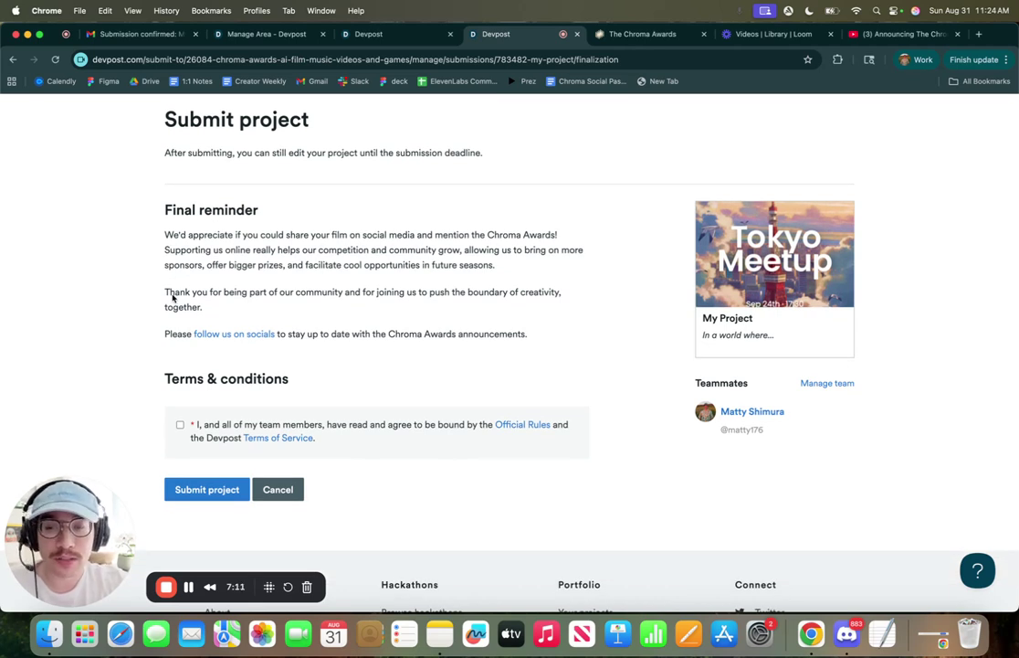
left_click(180, 424)
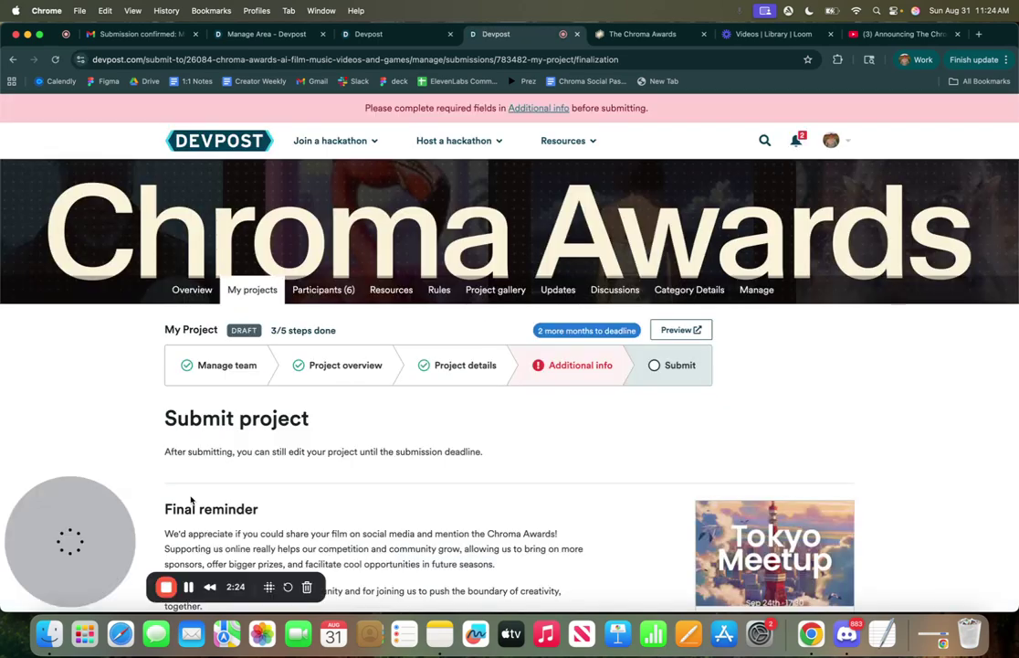
Step: Paste the YouTube link into the Additional info submission hyperlink field and save
scroll(194, 496, "down", 5)
left_click(589, 139)
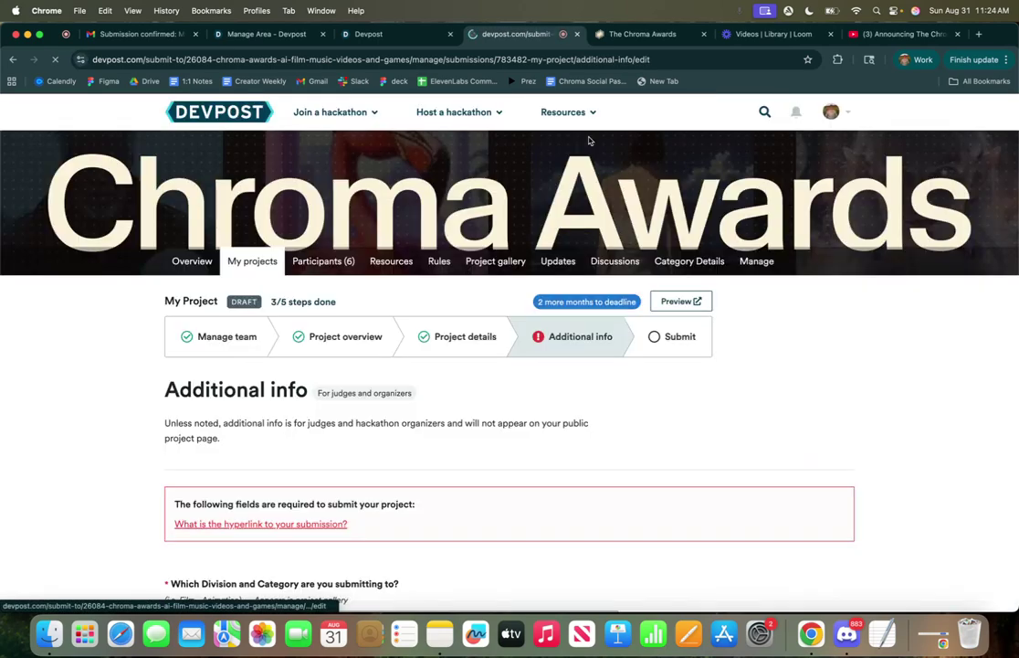
scroll(524, 289, "down", 5)
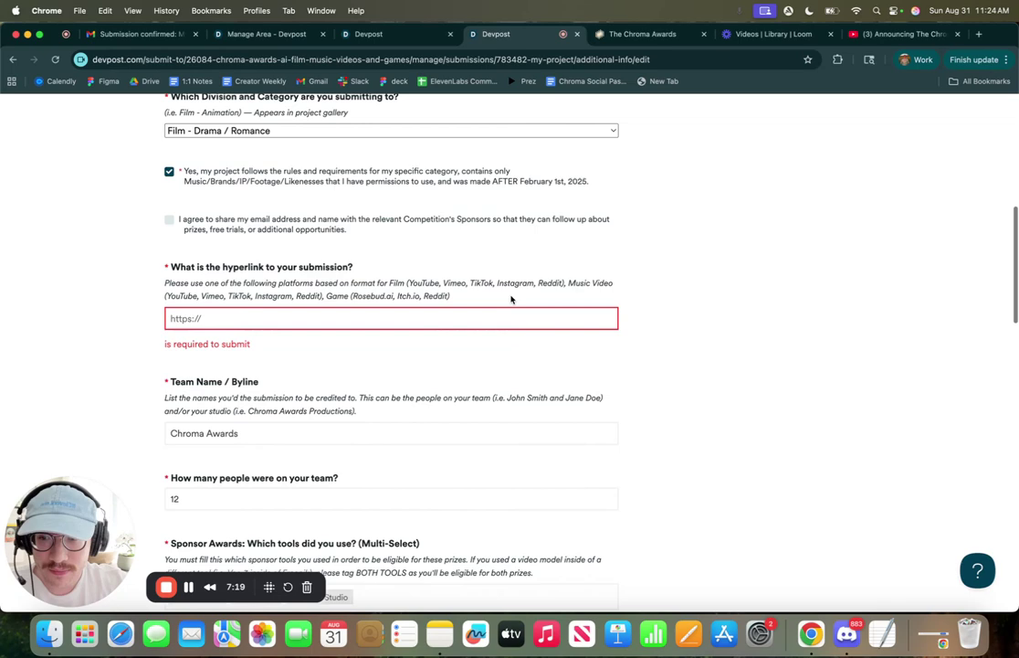
left_click(493, 314)
type("https://www.youtube.com/watch?v=AlaHUK63DSs")
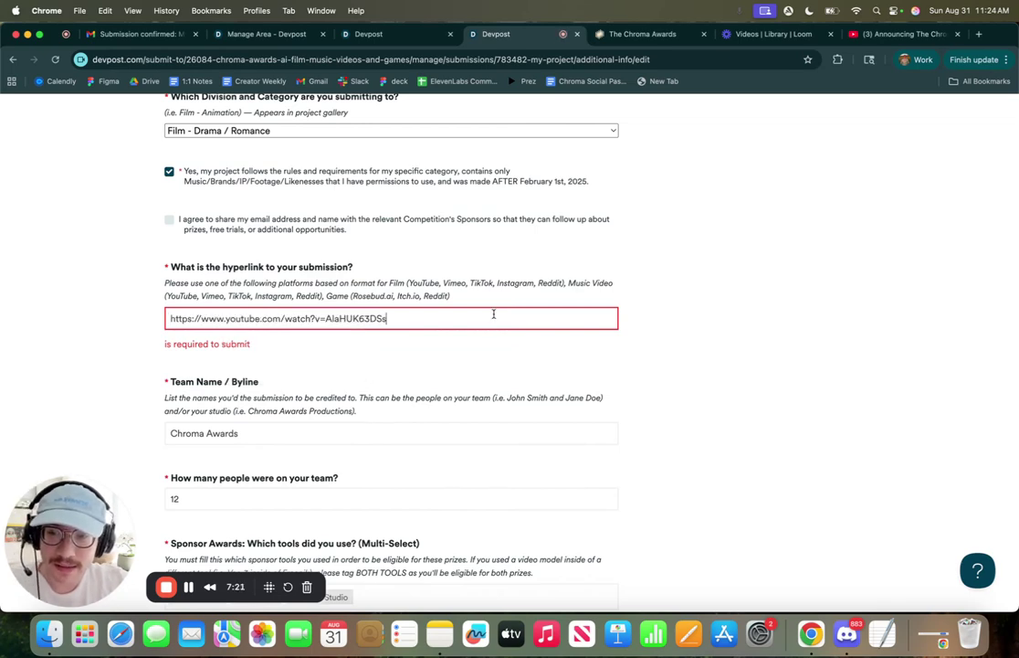
scroll(434, 292, "down", 15)
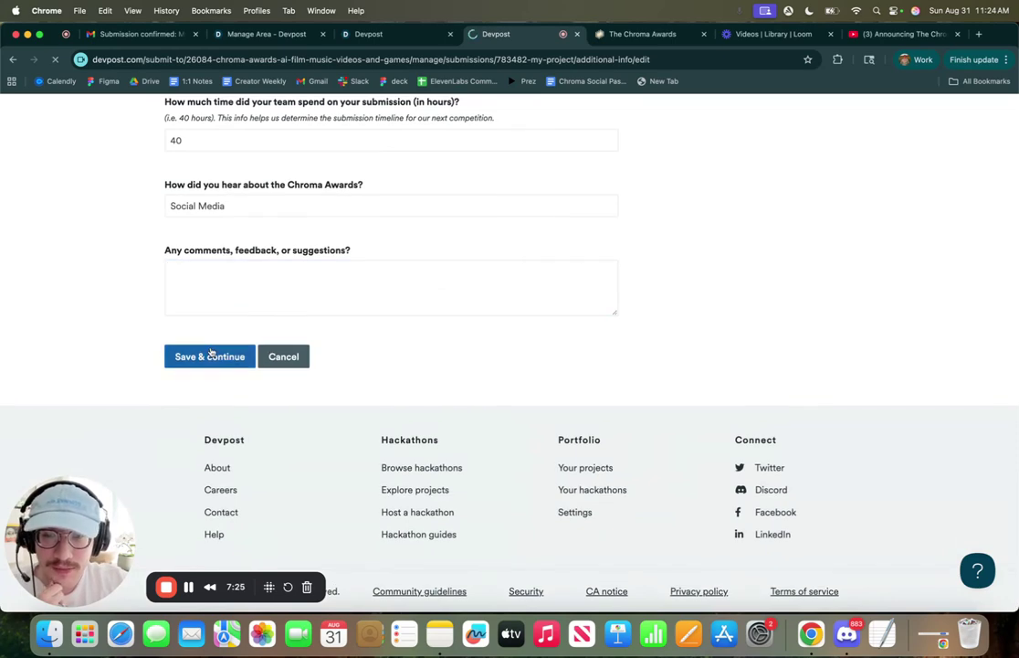
left_click(210, 353)
Step: Accept the terms and conditions and submit the project
scroll(211, 352, "down", 10)
left_click(180, 280)
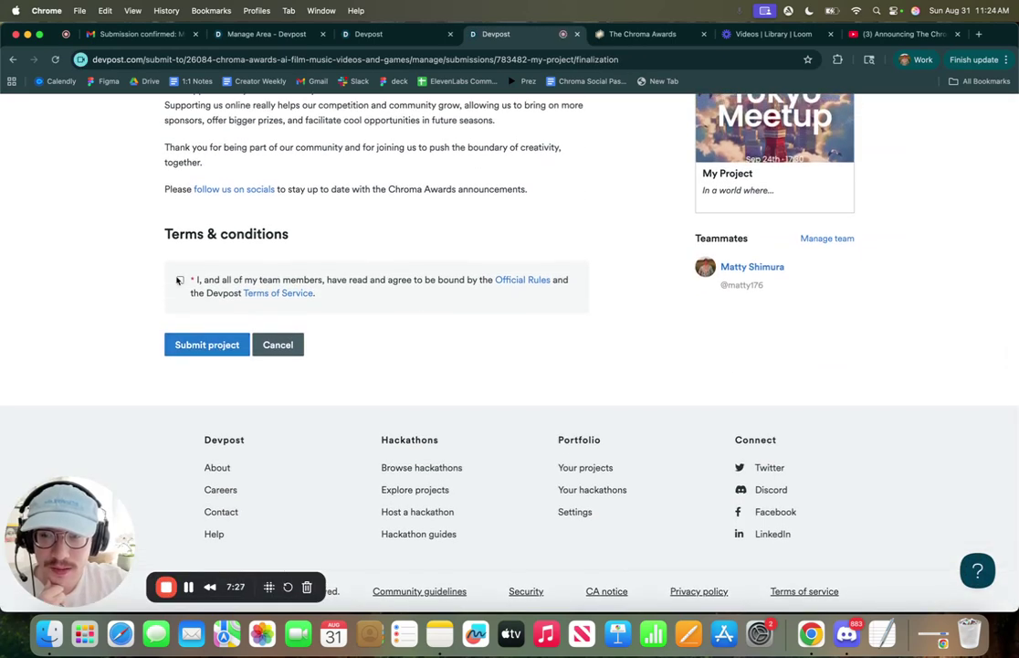
left_click(199, 344)
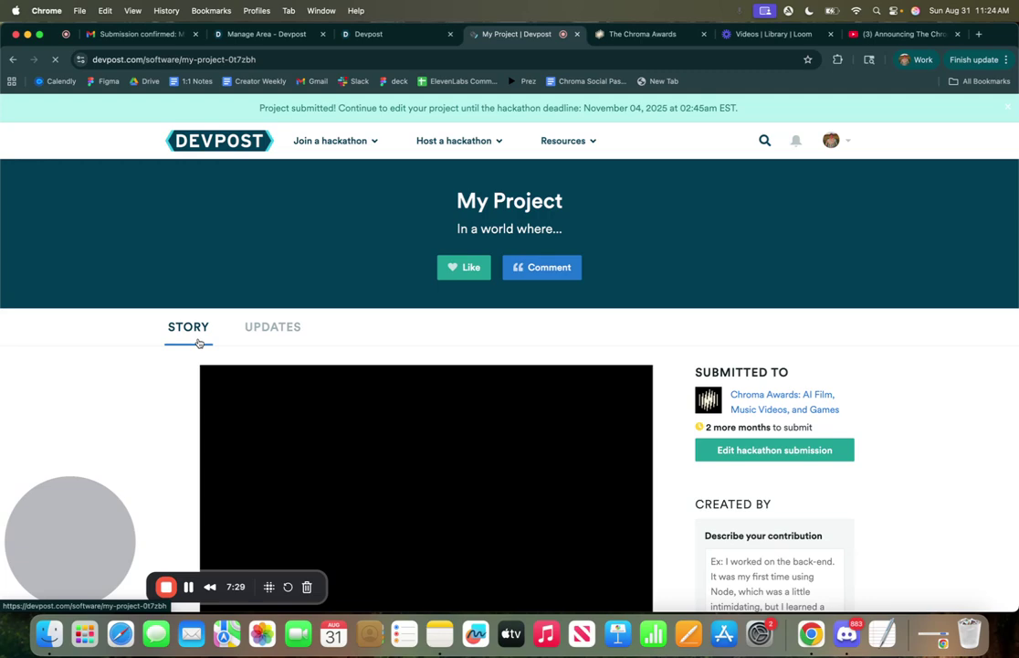
Step: Scroll through the submitted project's public page and its embedded Chroma Awards video
scroll(475, 403, "down", 3)
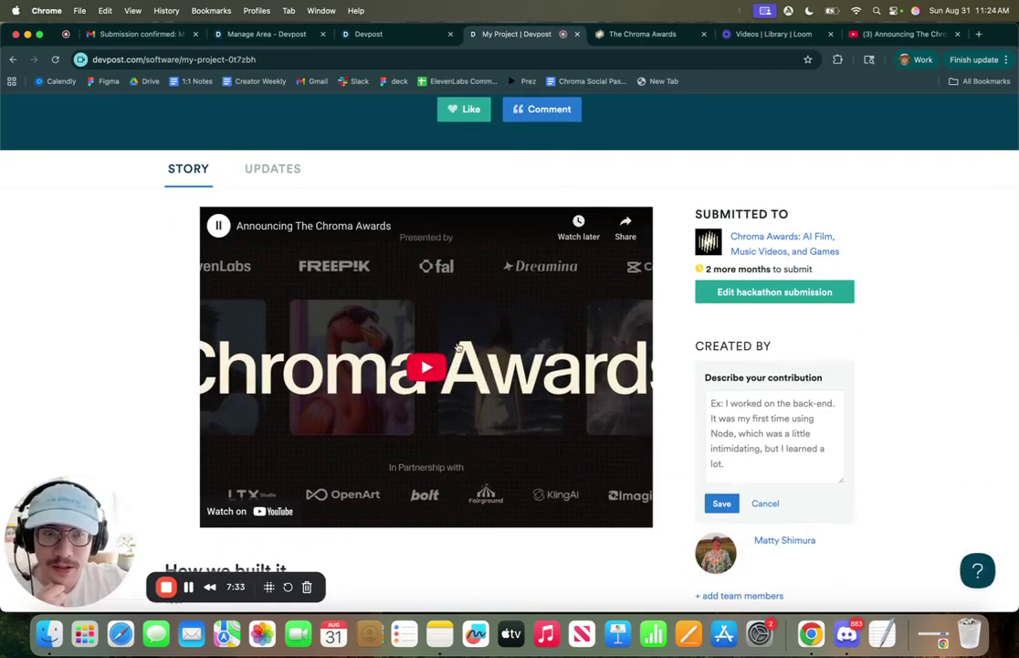
scroll(458, 393, "down", 5)
scroll(458, 392, "up", 2)
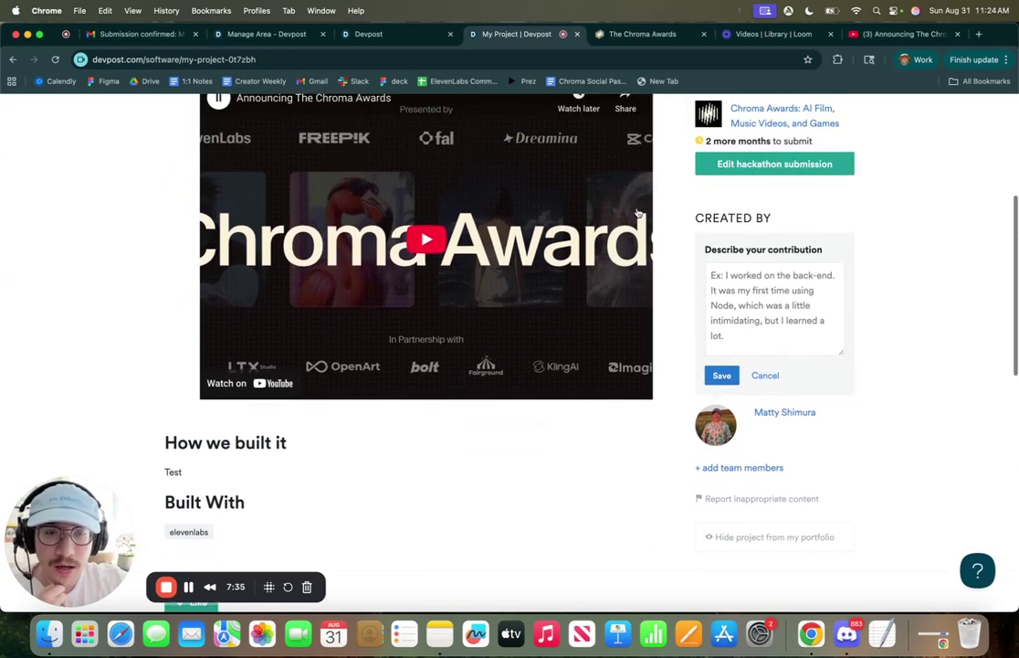
scroll(644, 217, "up", 2)
scroll(645, 216, "up", 2)
Step: Reopen the submission for editing and look over the Project overview step
left_click(753, 321)
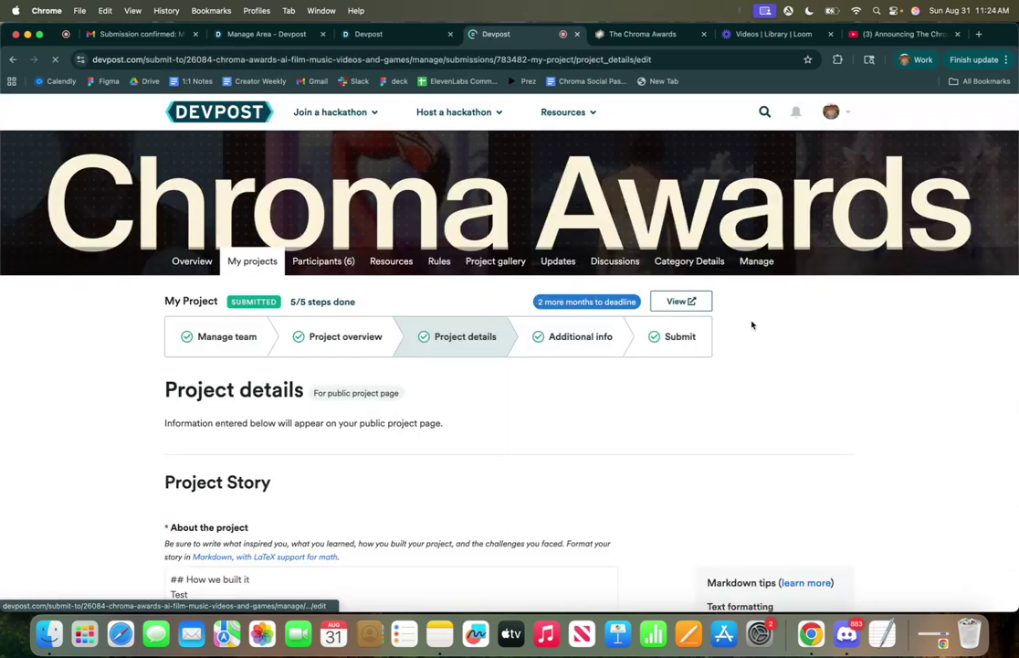
left_click(296, 334)
scroll(298, 329, "down", 4)
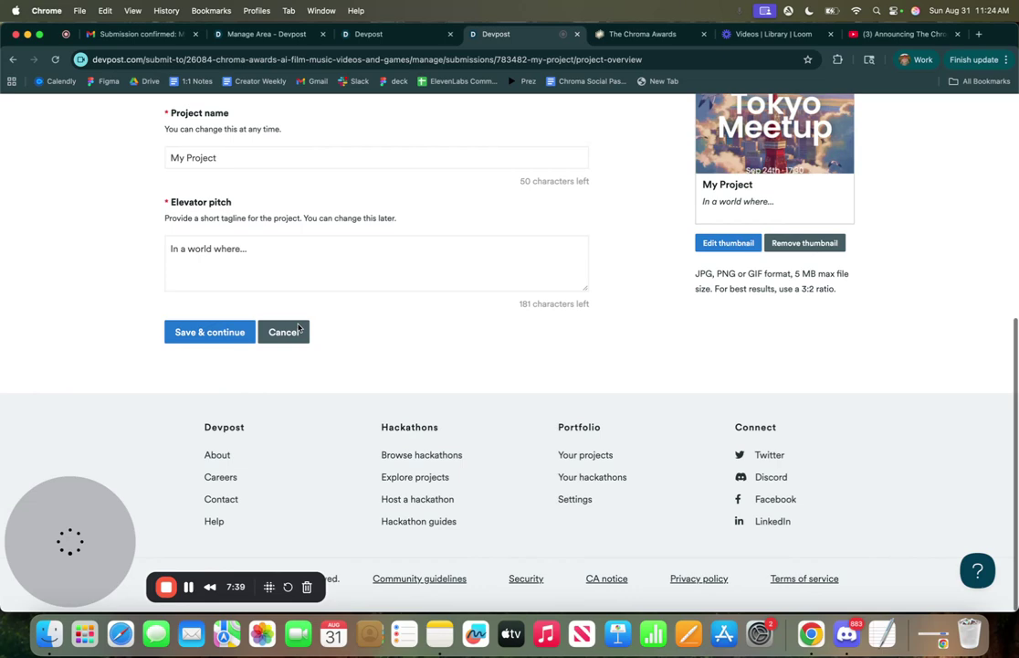
scroll(298, 328, "up", 2)
scroll(297, 328, "up", 5)
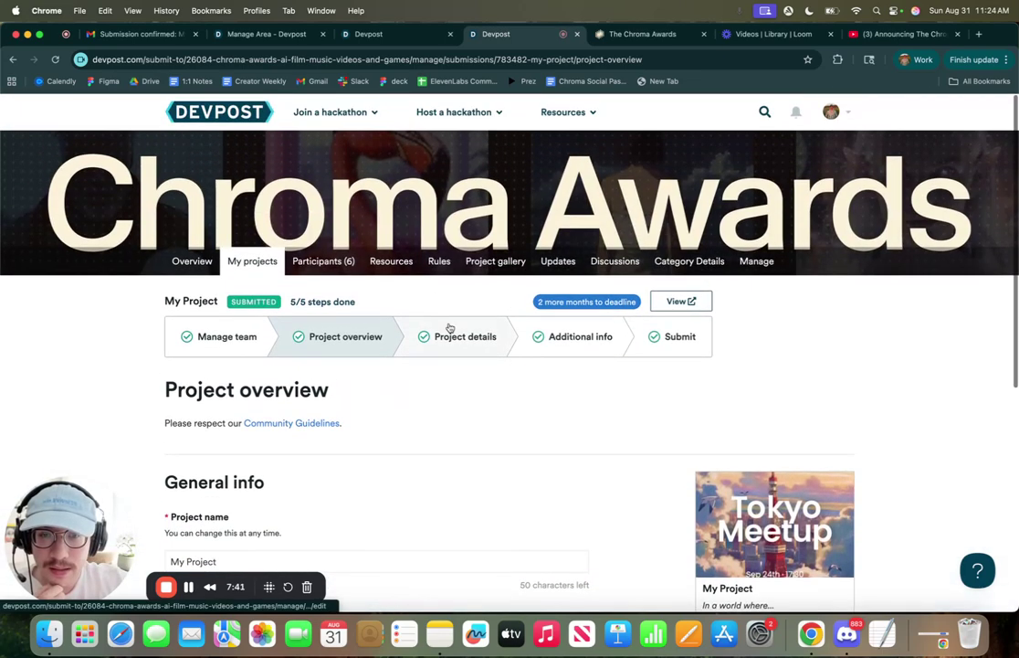
Step: Check the saved video demo link in Project details, cancel, and go to the Submit step
left_click(448, 336)
scroll(449, 352, "down", 10)
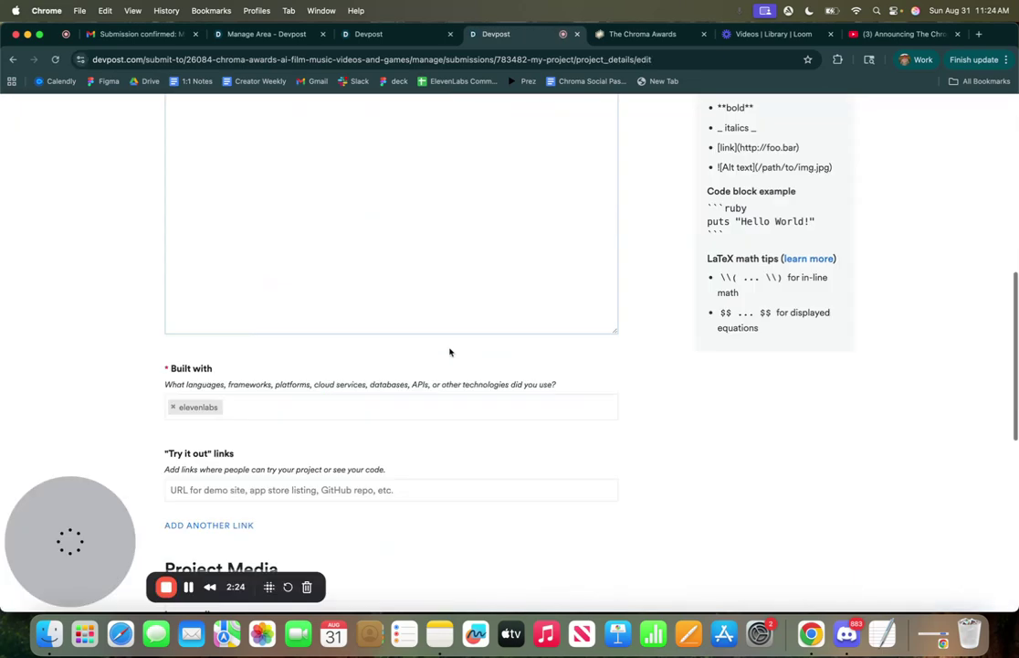
scroll(449, 352, "up", 2)
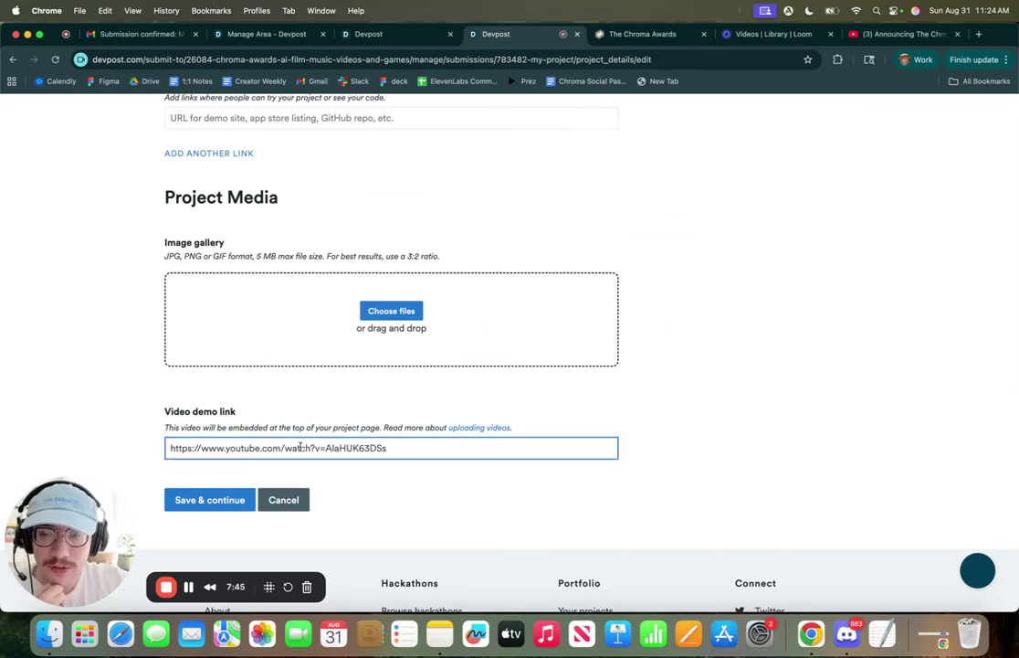
left_click(283, 499)
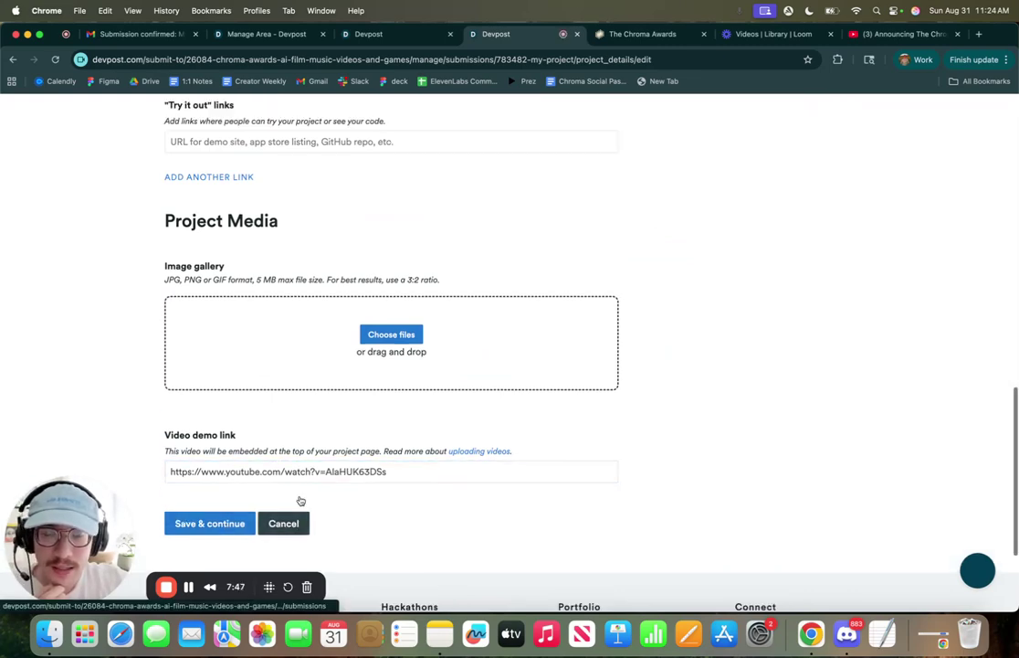
left_click(659, 342)
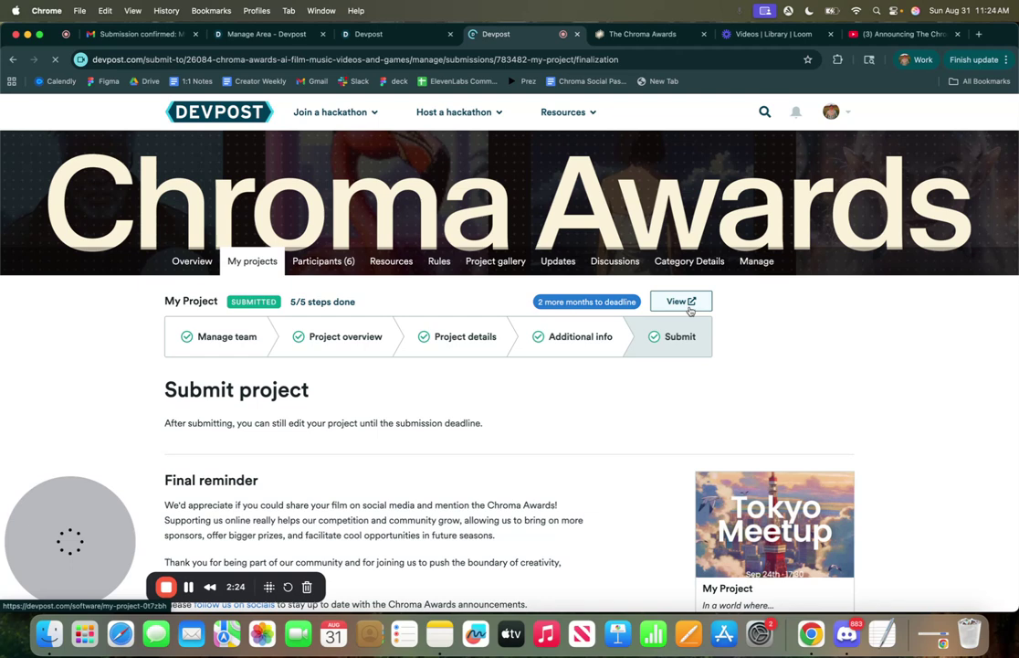
Step: View the public project page, then return to editing the submission
left_click(685, 305)
scroll(748, 365, "down", 1)
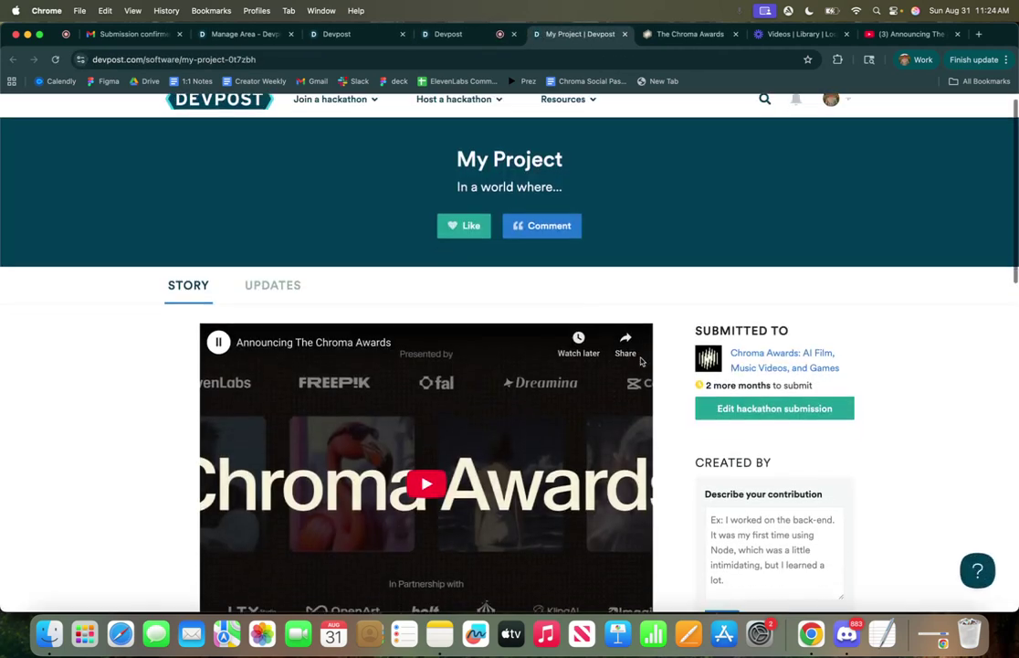
scroll(721, 351, "down", 2)
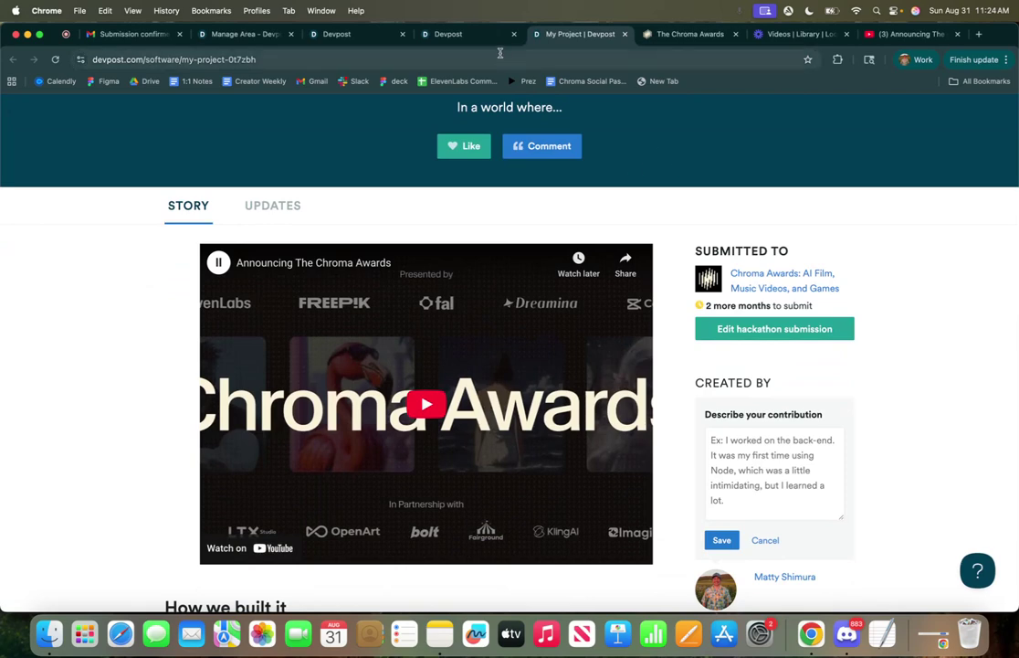
left_click(720, 330)
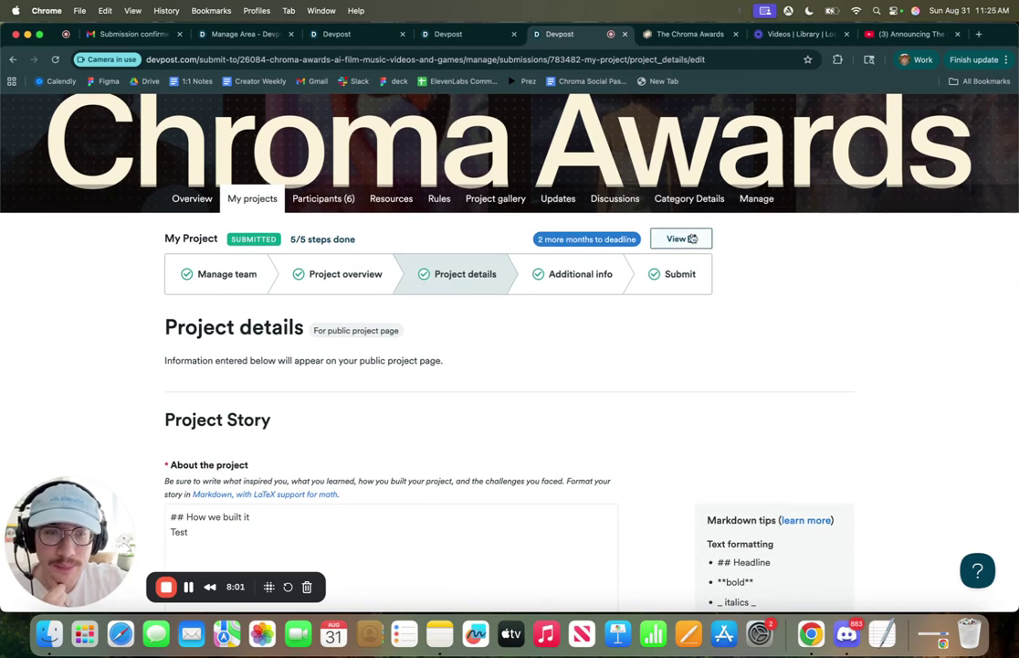
Step: Reopen and review the public project page, then switch to the Loom recorder tab
left_click(681, 300)
scroll(692, 238, "down", 5)
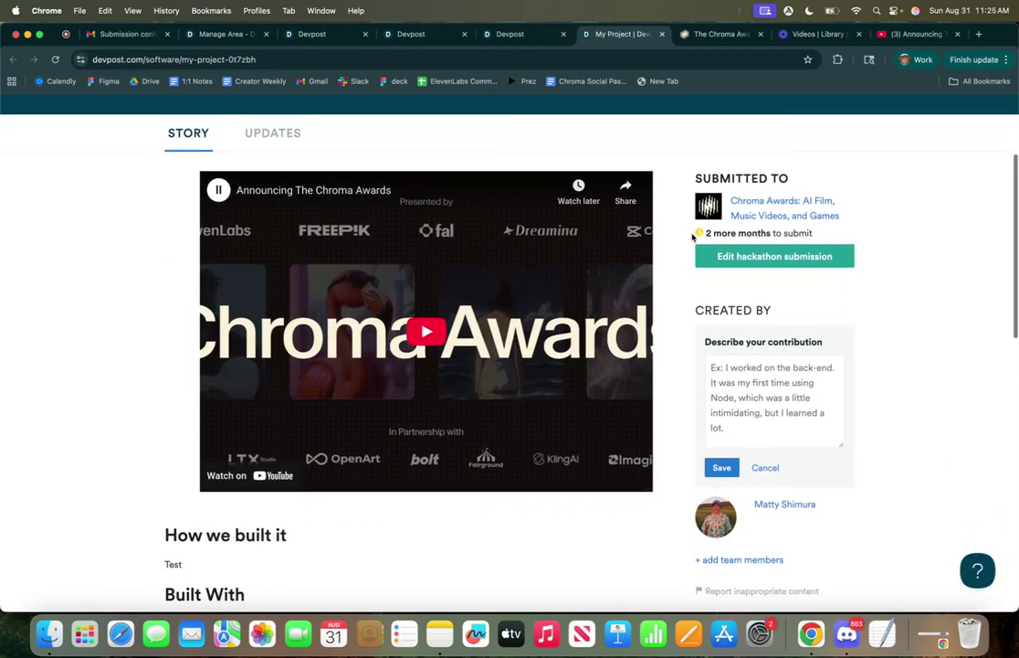
scroll(693, 237, "up", 5)
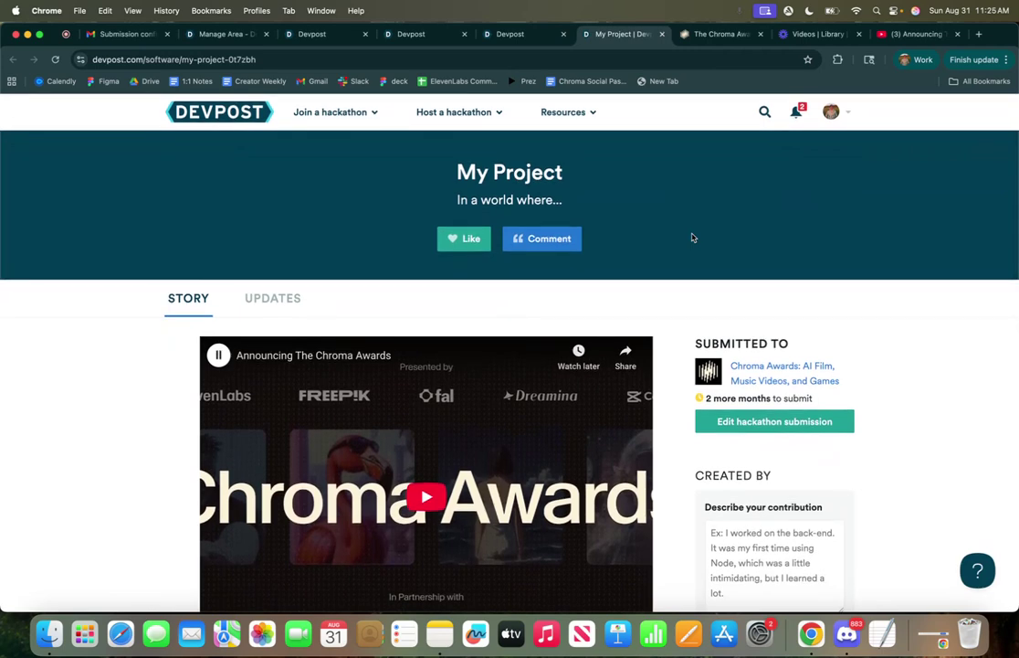
scroll(444, 183, "down", 5)
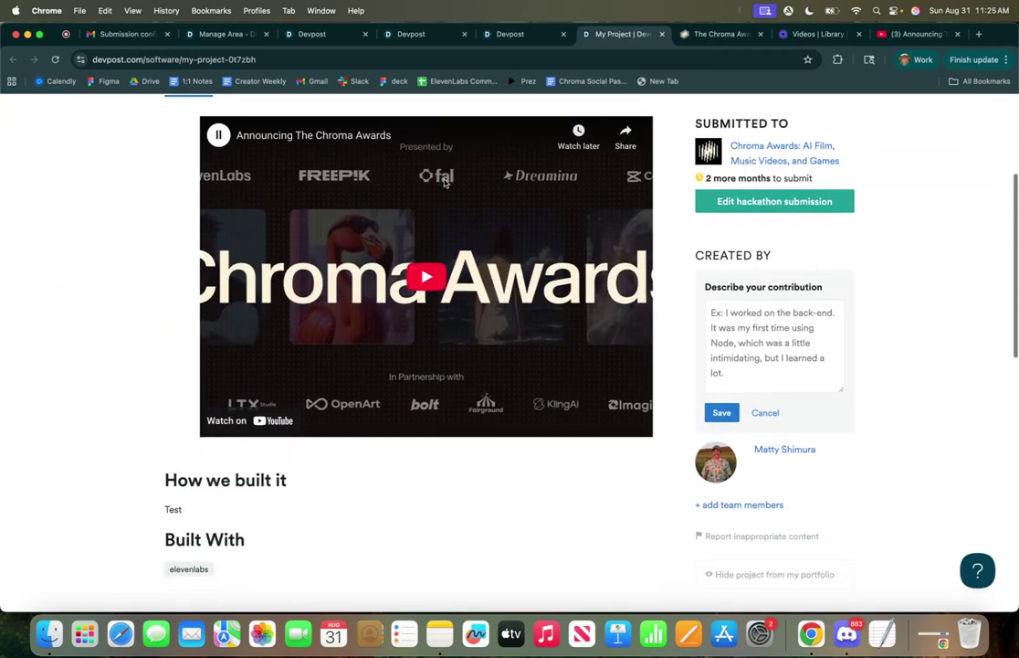
scroll(444, 183, "up", 5)
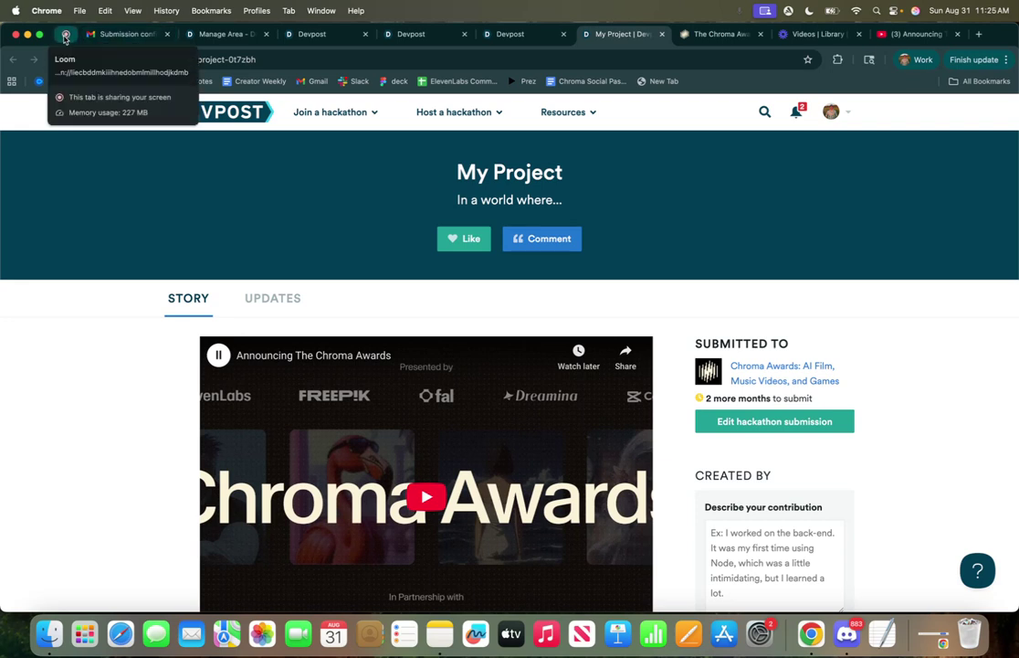
left_click(65, 37)
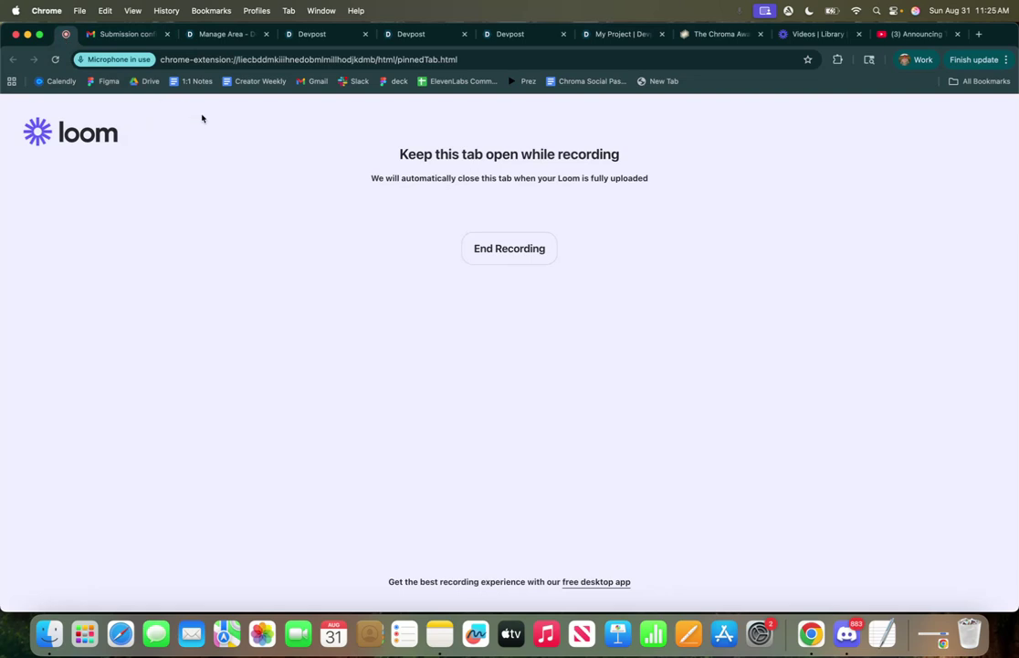